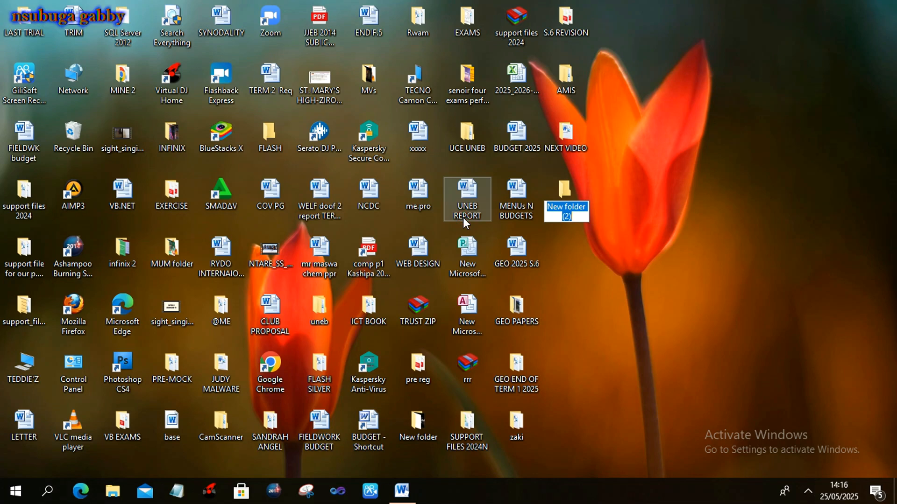
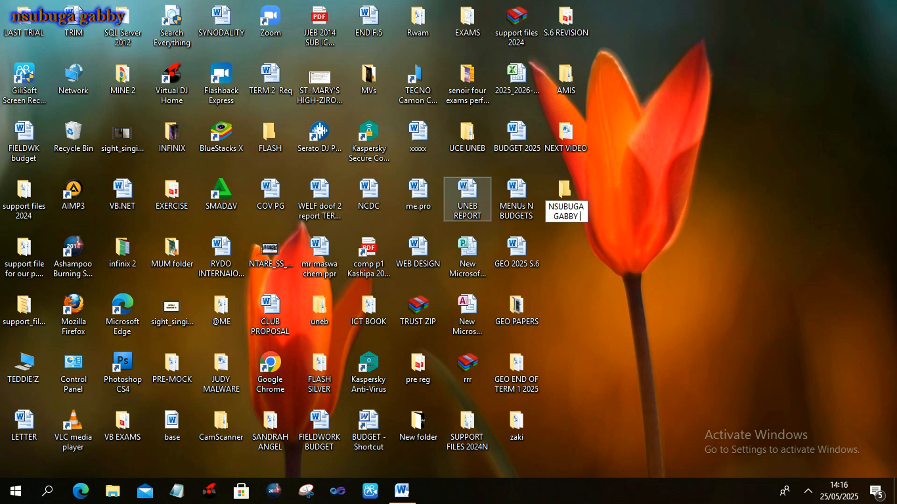
Name the new desktop folder with the owner's name followed by '001'.
text(001)
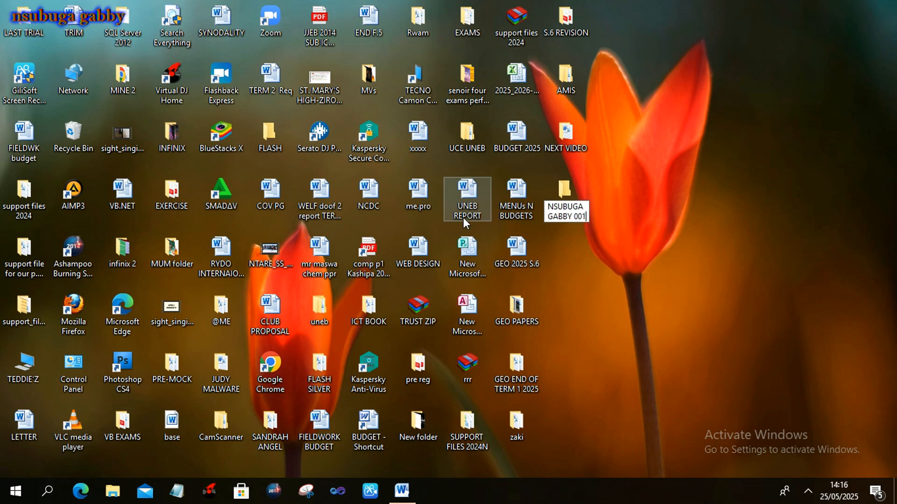
key(Return)
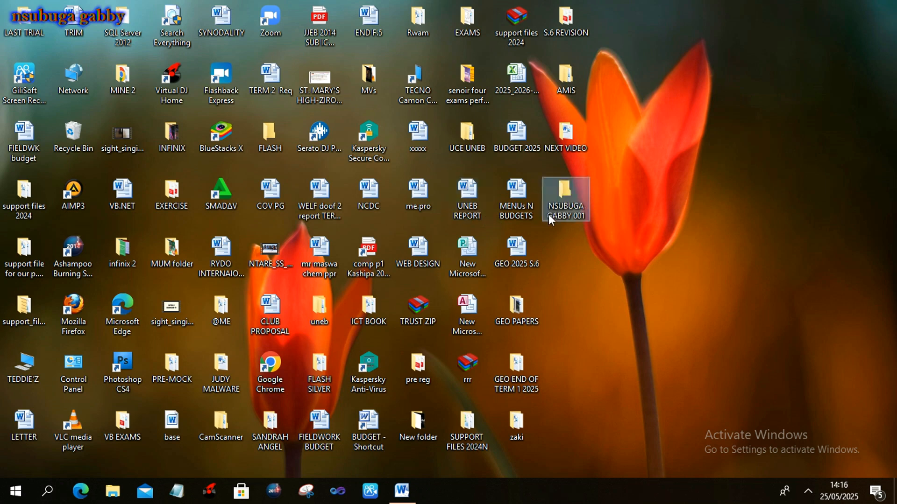
click(608, 232)
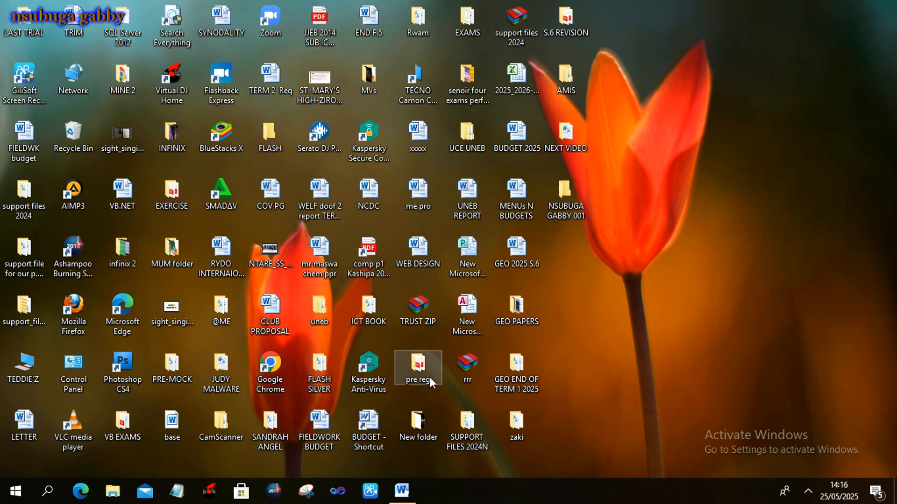
Search the Start menu for 'ACCE' and launch Microsoft Access 2010.
click(25, 496)
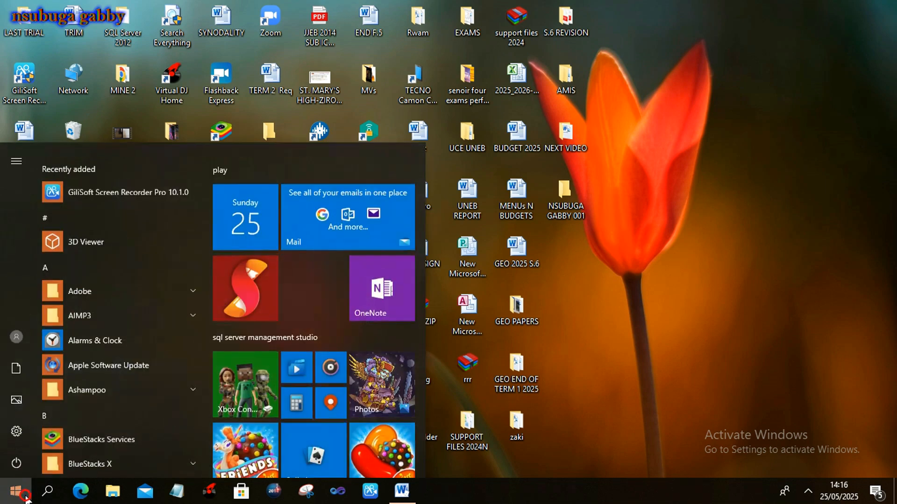
text(ACC)
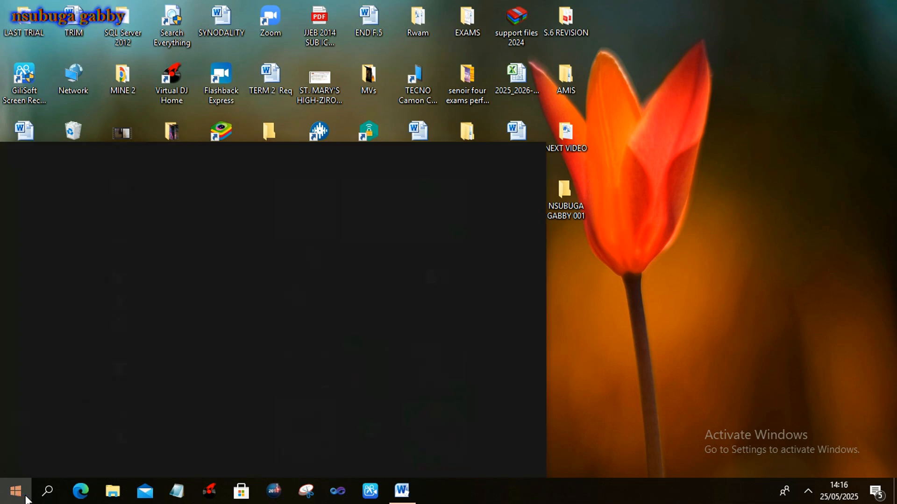
text(E)
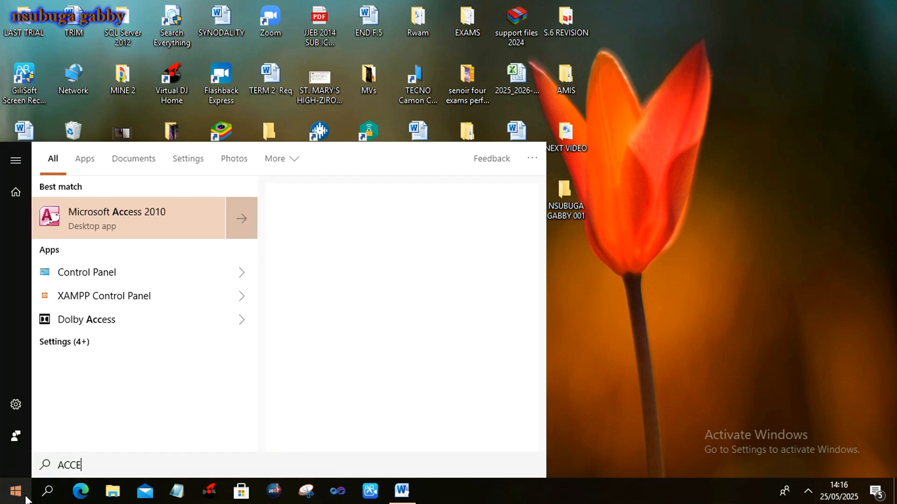
click(192, 214)
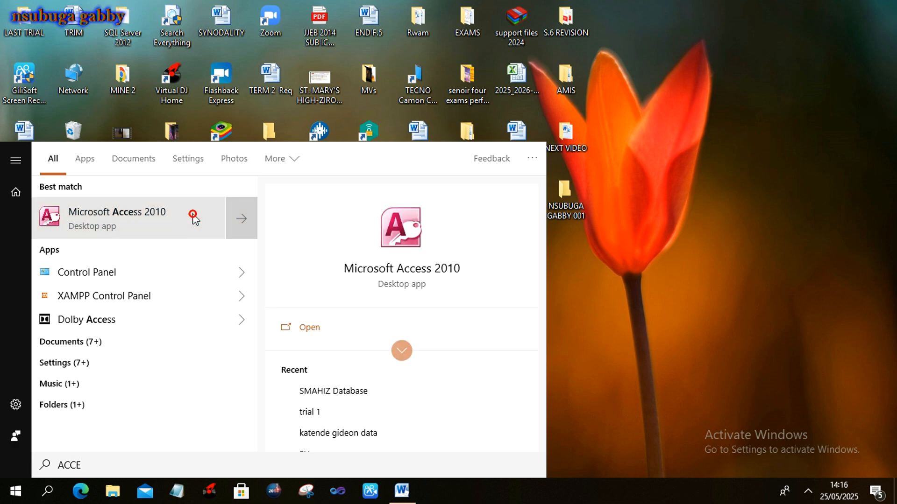
click(303, 328)
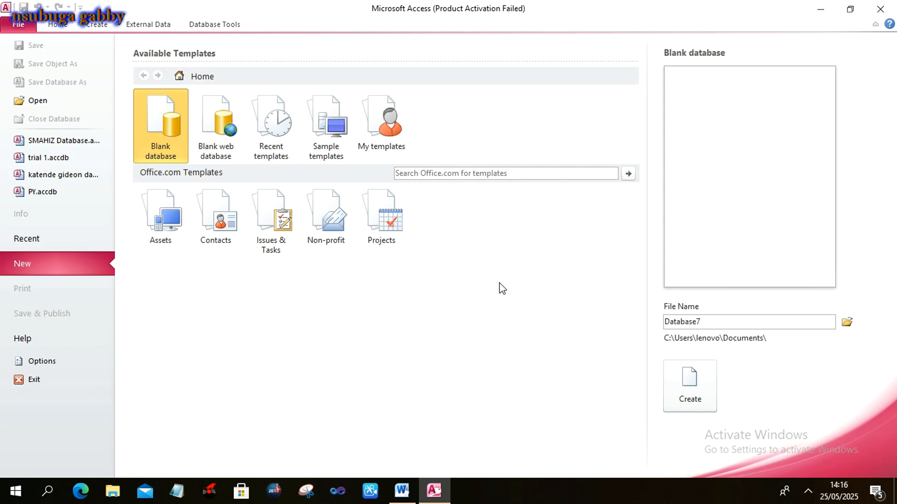
Copy the database name 'SMAHIZ Database' from the Word exercise document.
key(alt+Tab)
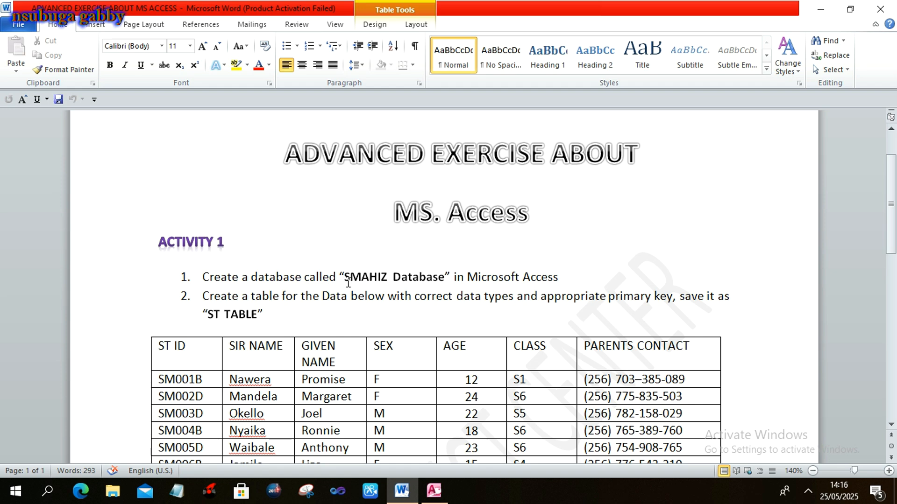
drag(347, 279, 434, 287)
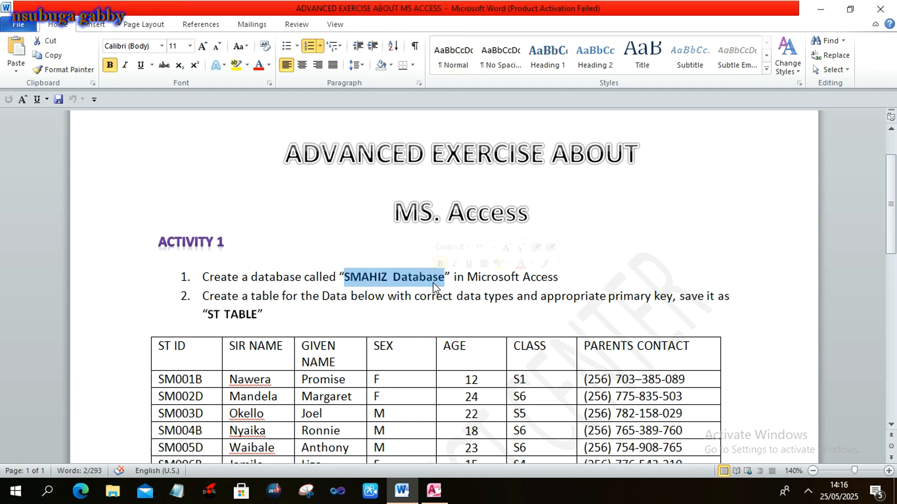
key(ctrl+c)
Dismiss the activation notice and replace 'Database7' with 'SMAHIZ Database' as the file name.
key(alt+Tab)
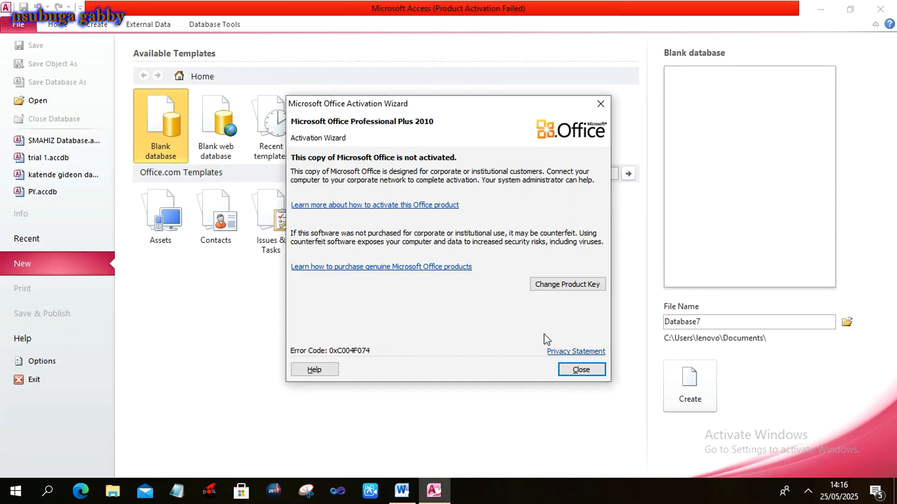
click(563, 370)
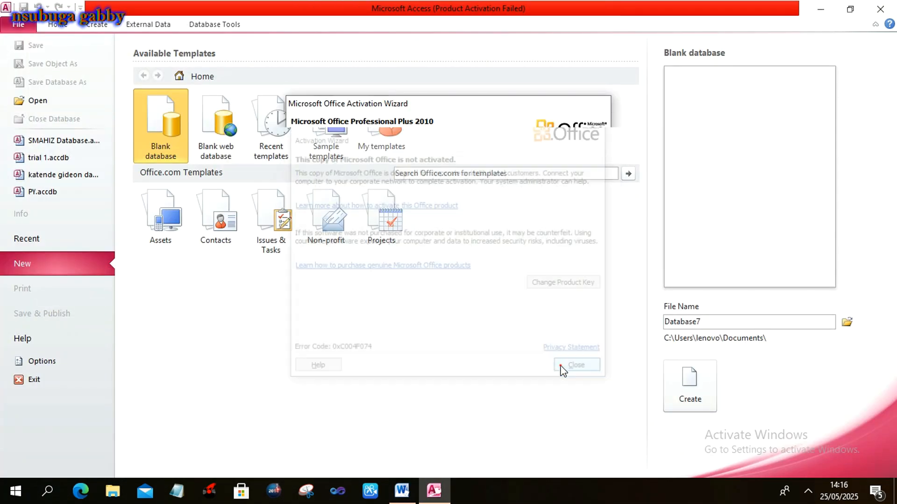
click(719, 323)
key(BackSpace)
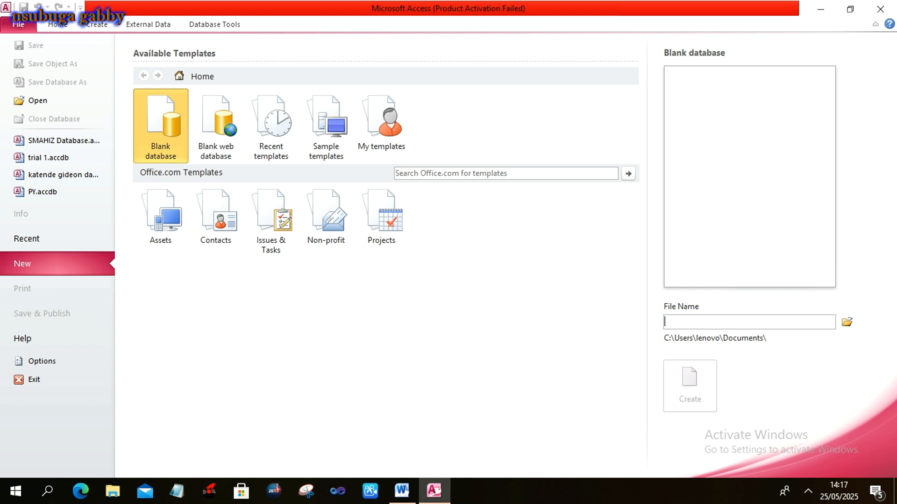
text(SMAHIZ Database)
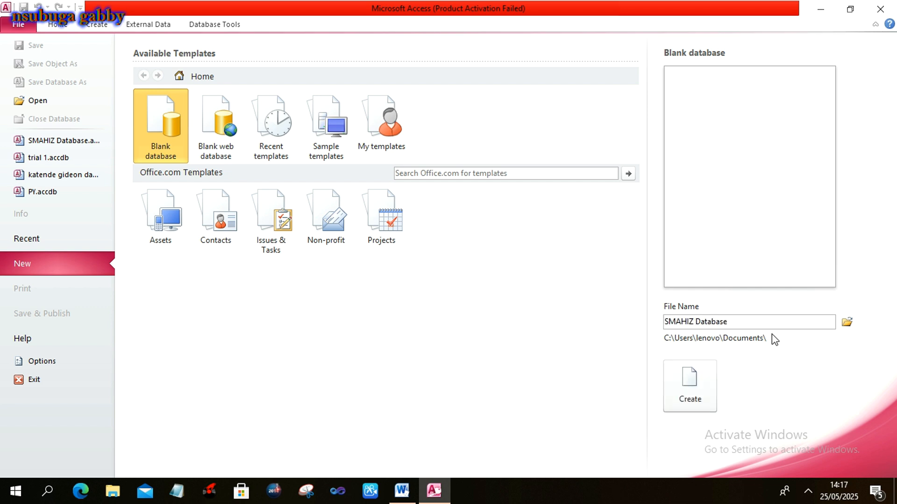
Save SMAHIZ Database into the new '001' desktop folder and create it with Table1.
click(846, 324)
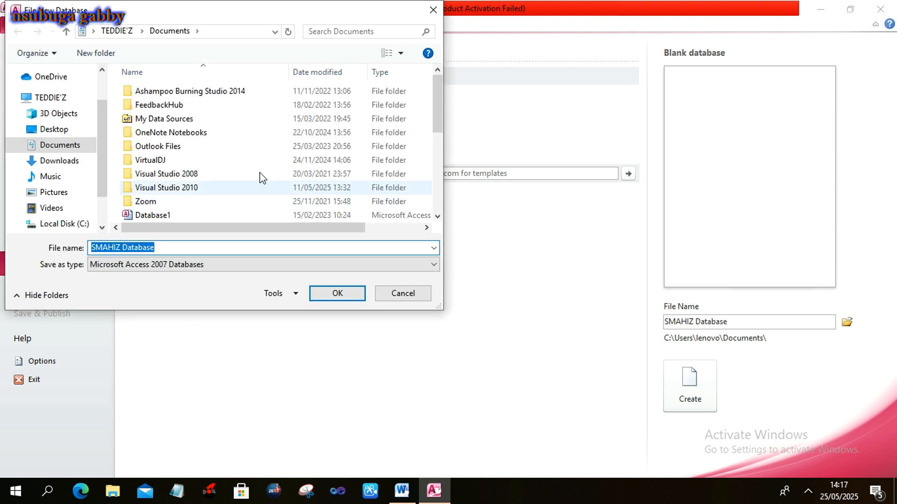
click(78, 131)
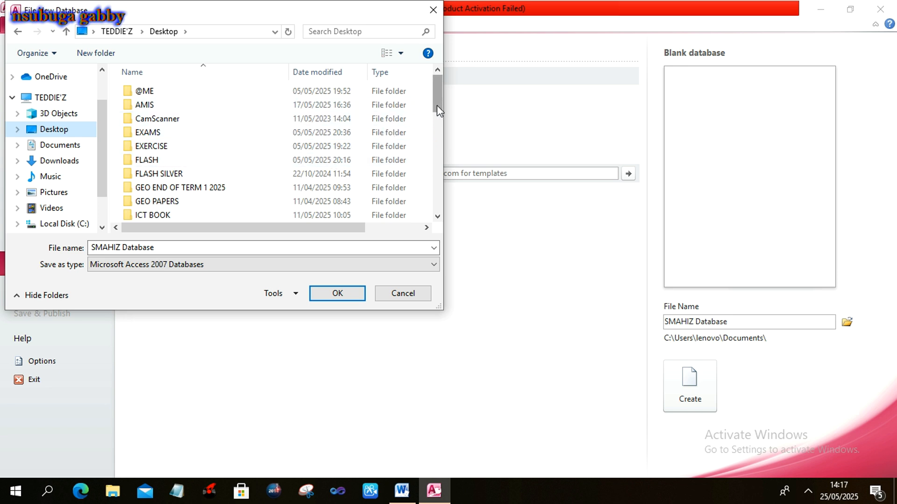
drag(436, 105, 440, 150)
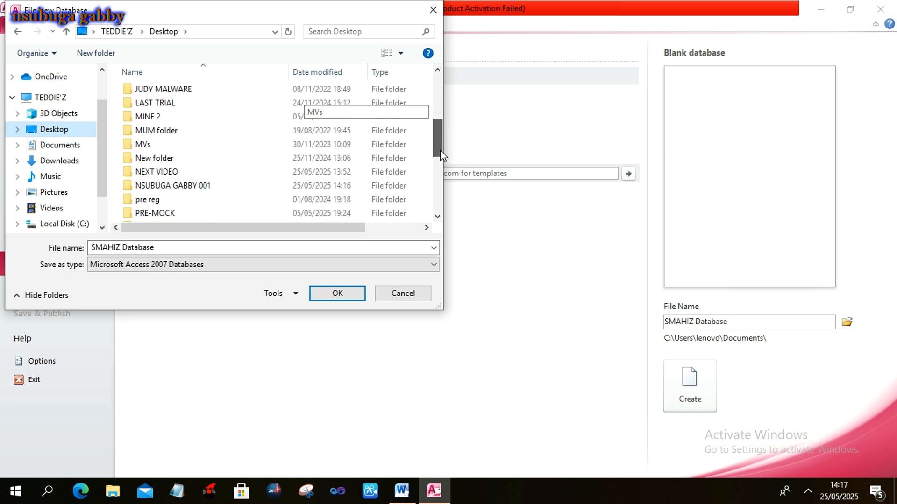
double_click(206, 187)
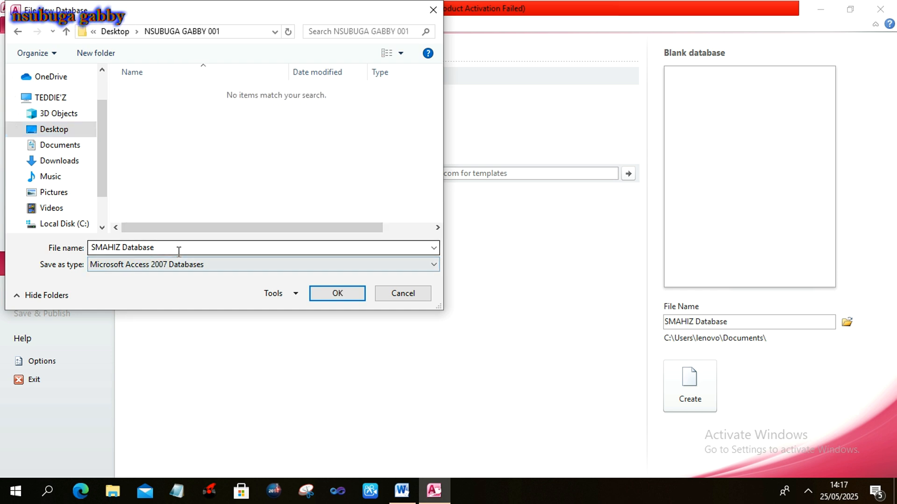
click(325, 294)
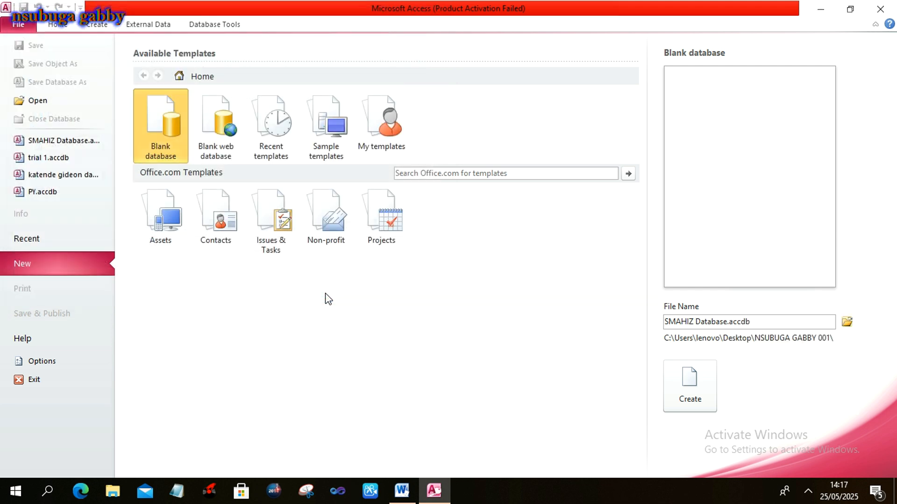
click(686, 389)
click(678, 383)
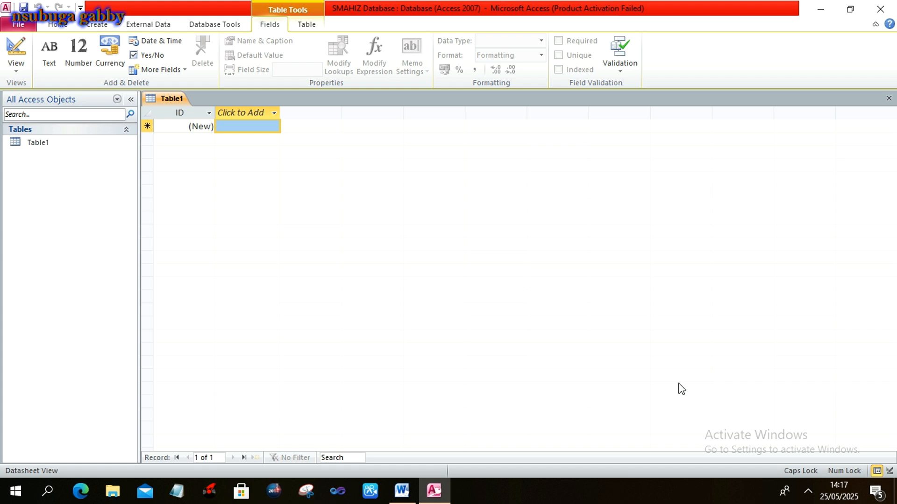
key(alt+Tab)
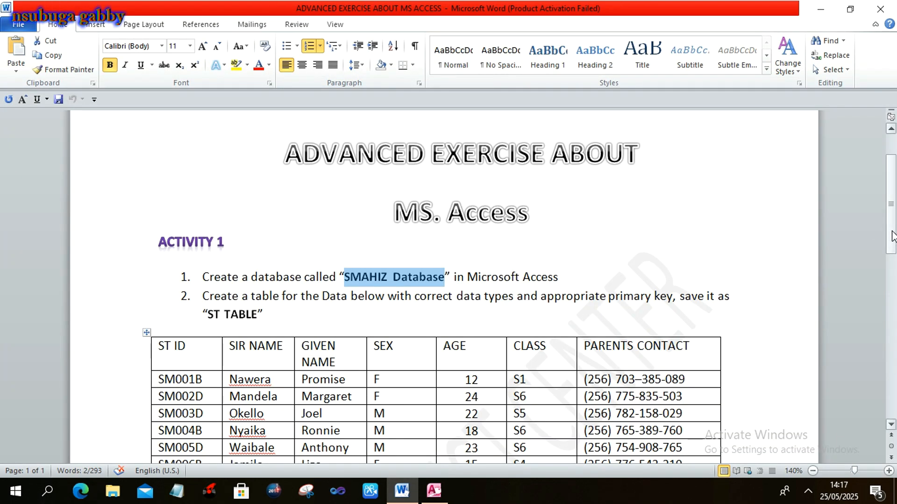
Find and select the table name 'ST TABLE' in item 2 of the exercise, then return to Access.
drag(892, 236, 893, 256)
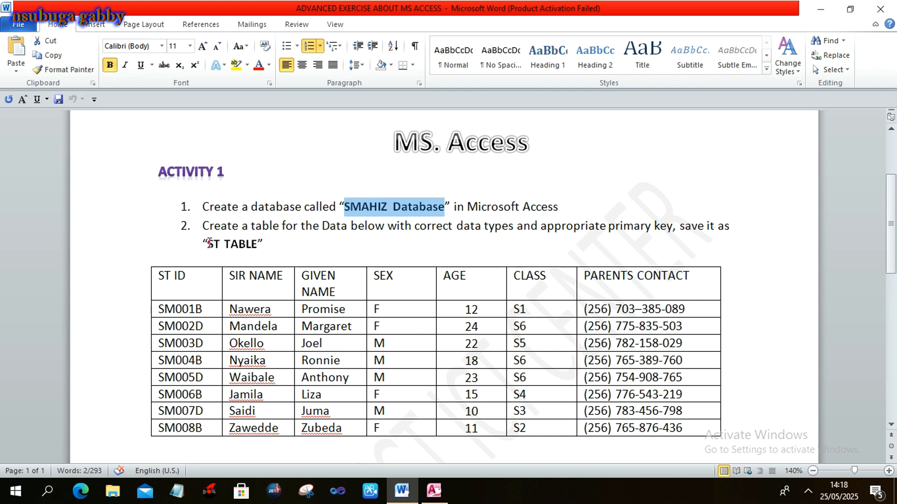
drag(208, 243, 243, 247)
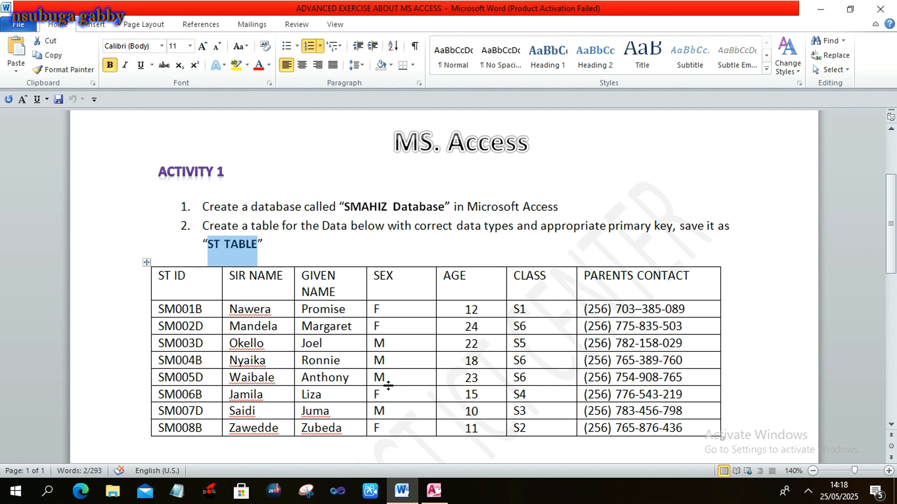
key(alt+Tab)
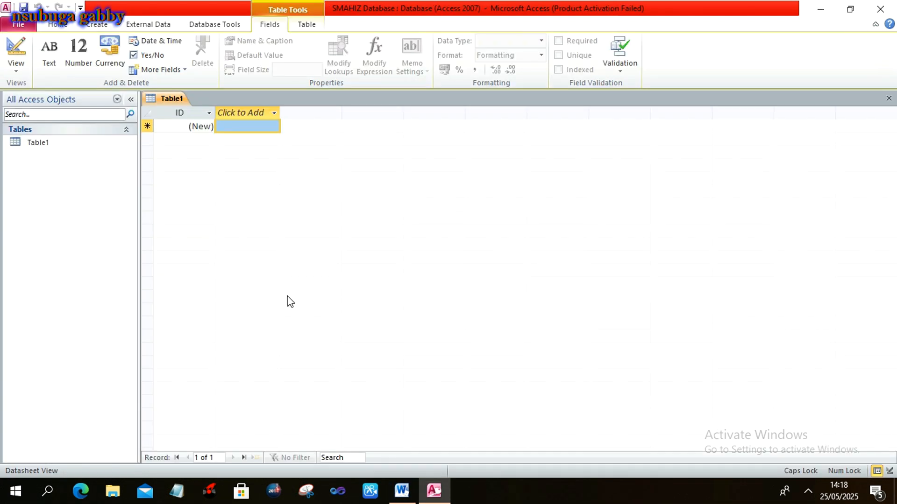
Open Table1 in Design View, saving it under the name 'ST TABLE'.
click(67, 145)
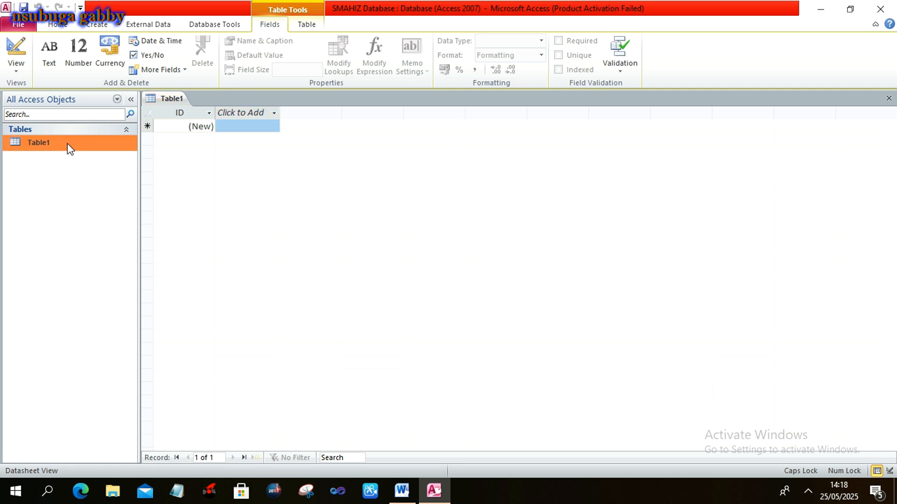
right_click(69, 148)
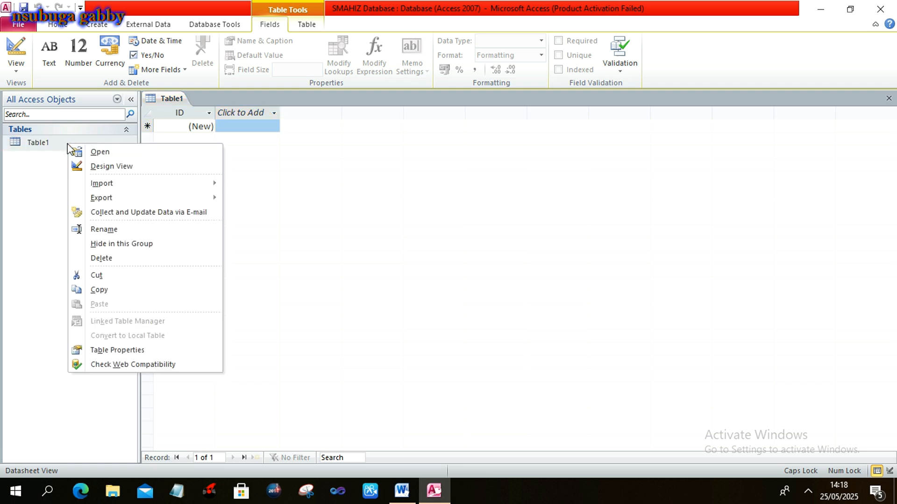
click(87, 166)
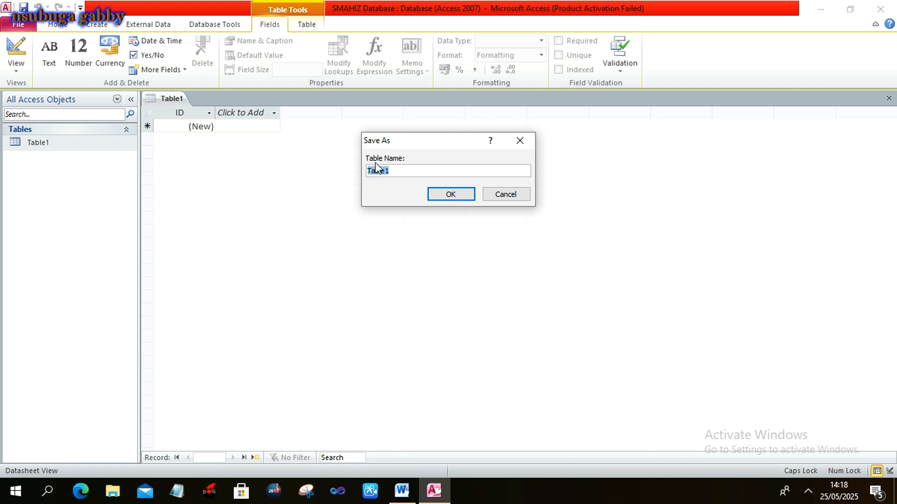
text(ST TABLE)
click(450, 194)
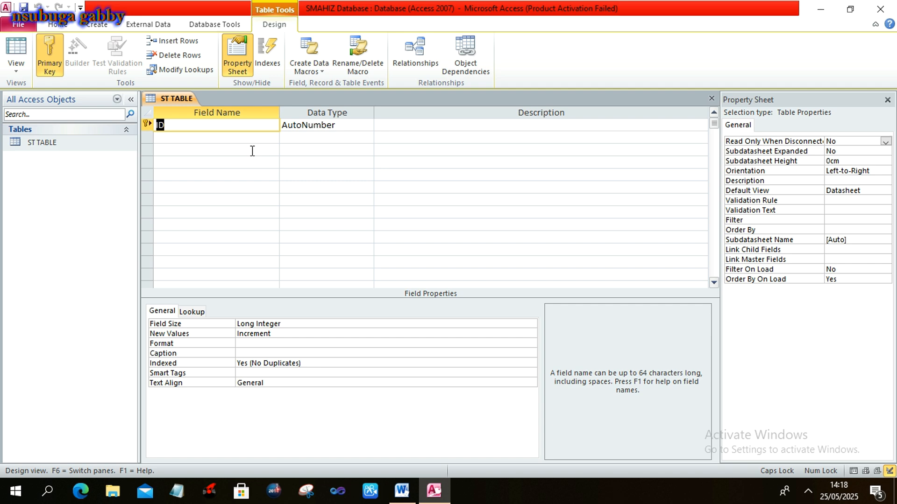
Rename ID to ST ID and add the fields SIR NAME and GIVEN NAME.
click(157, 128)
text(ST)
click(211, 138)
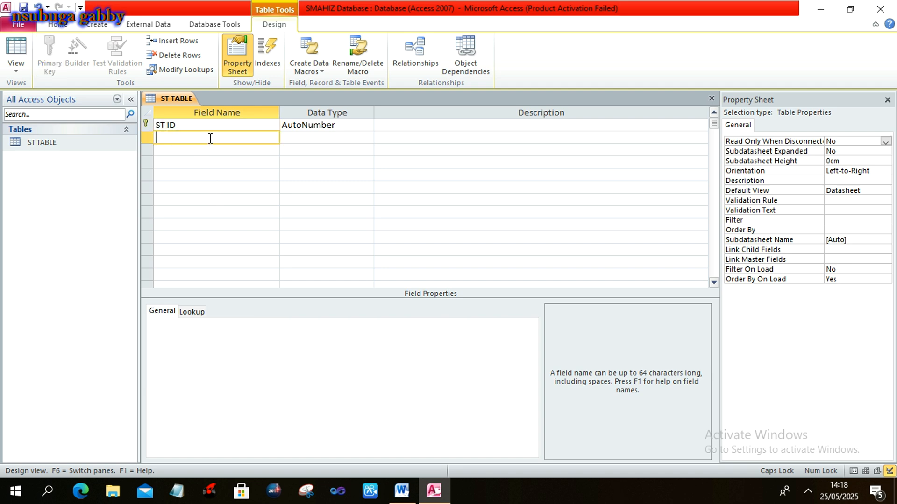
text(SIR NAME)
key(Down)
text(GI)
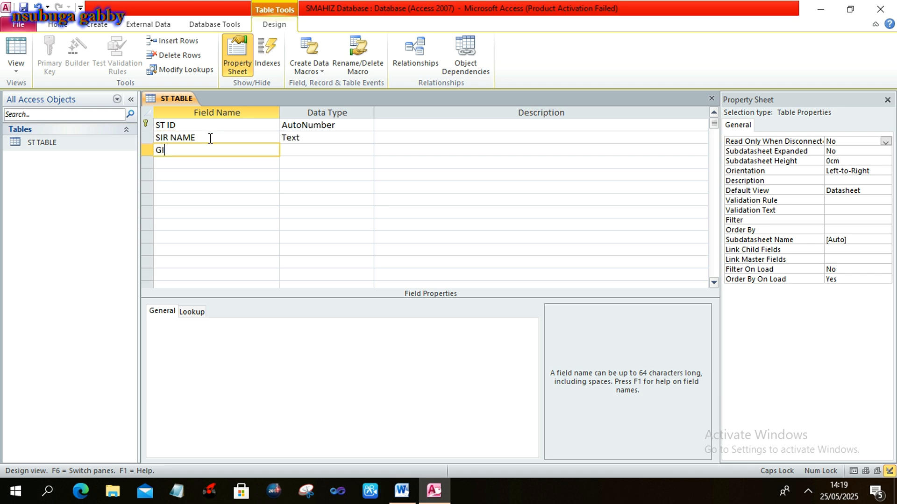
text(VEN NAME)
key(Down)
Add the fields SEX, AGE, CLASS and PARENTS CONTACT below GIVEN NAME.
text(SEX)
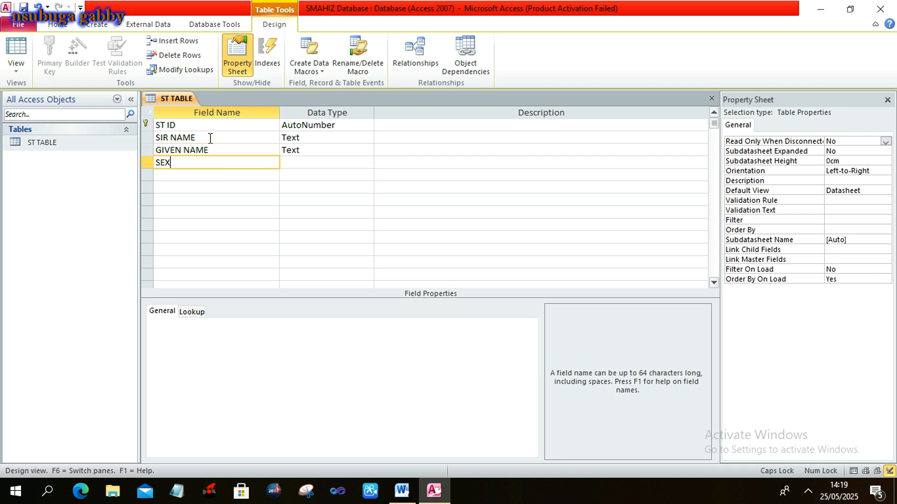
key(Down)
text(AGE)
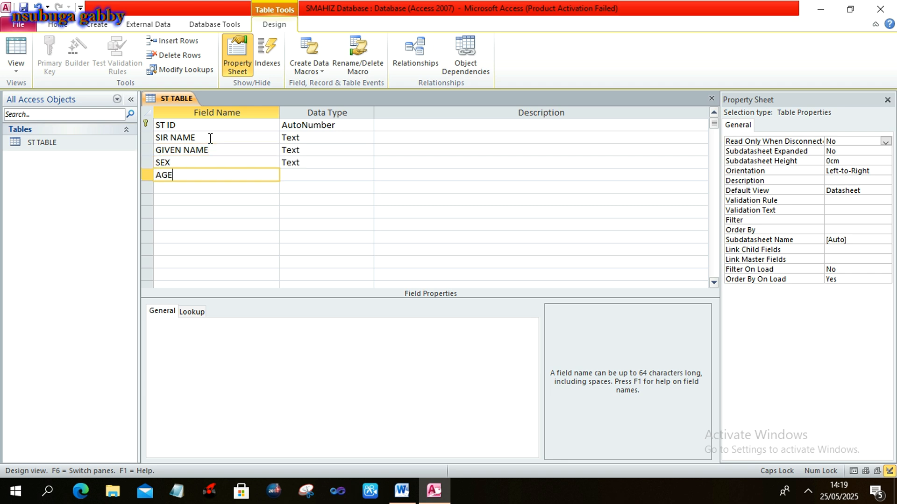
key(Down)
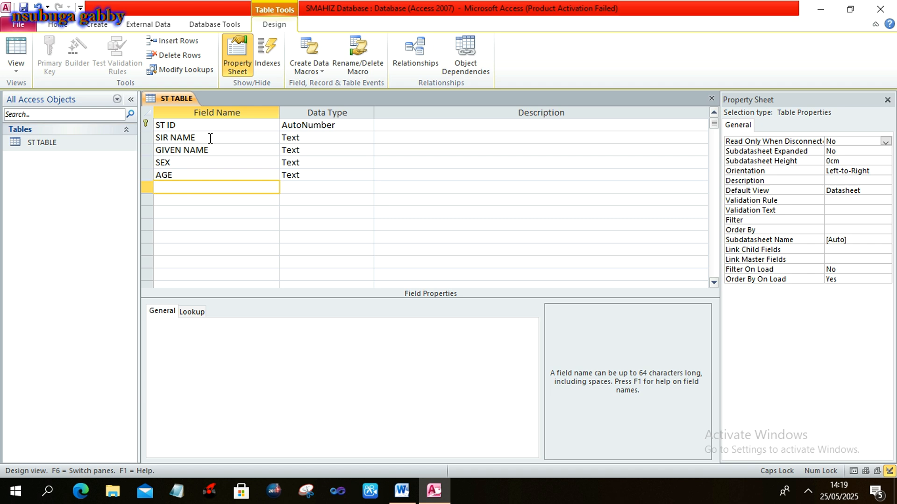
text(S)
key(BackSpace)
text(CLASS)
key(Down)
text(P)
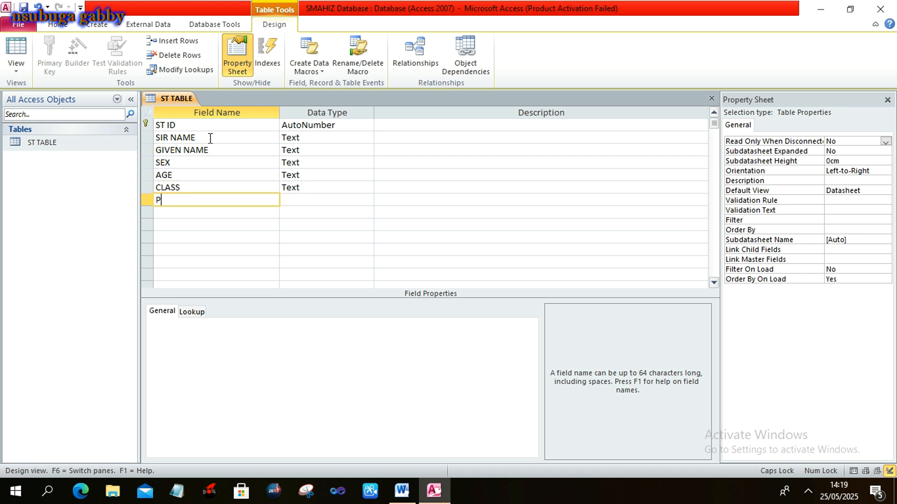
text(ARENTS CONTACT)
key(Down)
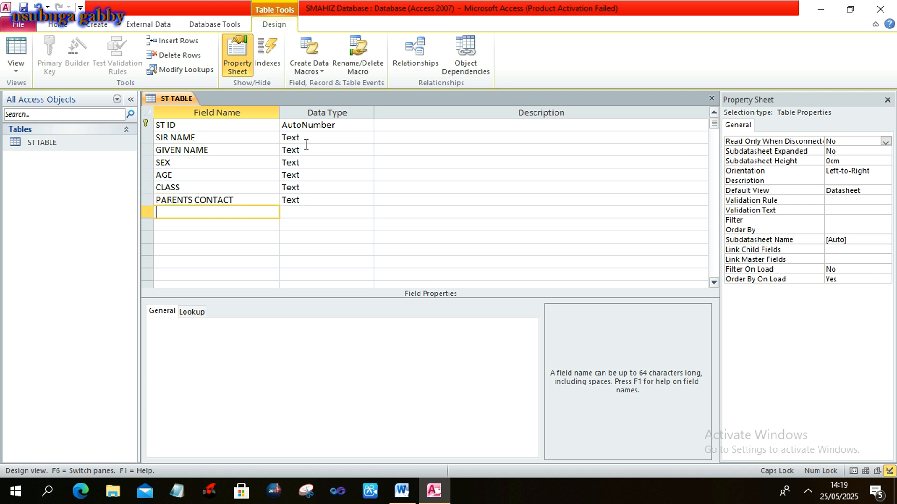
click(340, 126)
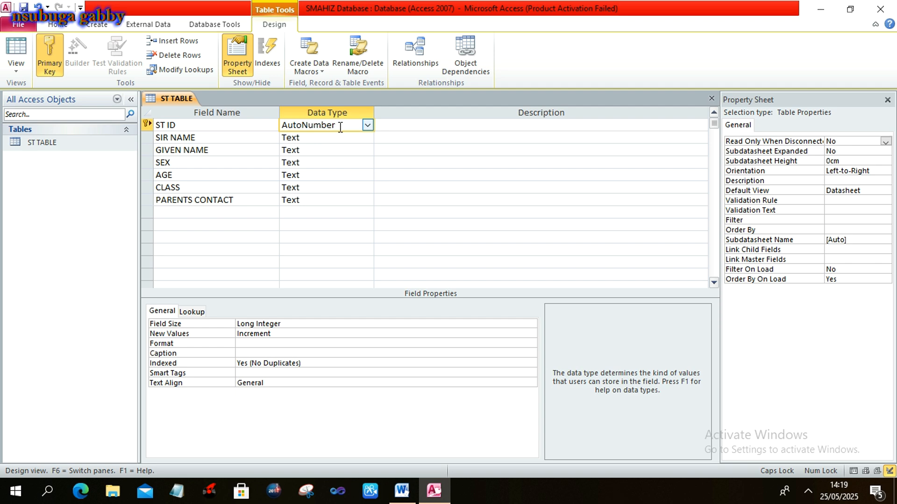
Change ST ID's data type to Text, confirming SIR NAME, GIVEN NAME and SEX are Text.
click(367, 127)
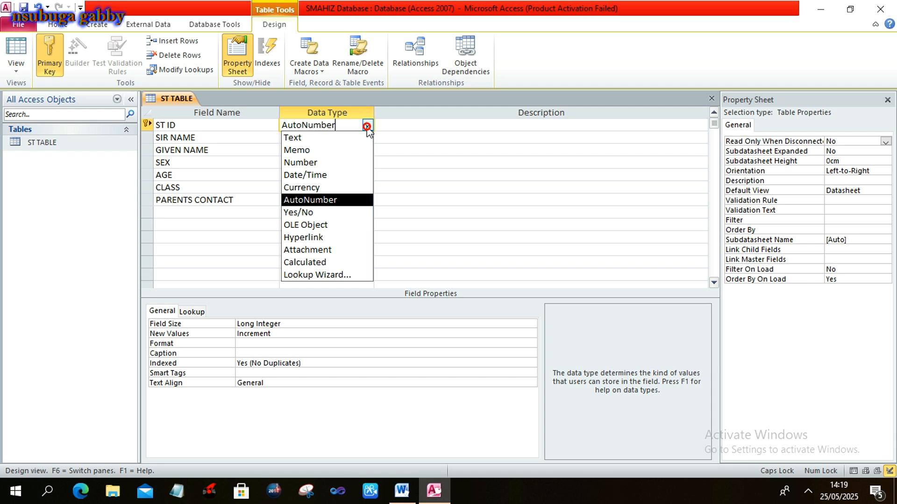
click(340, 139)
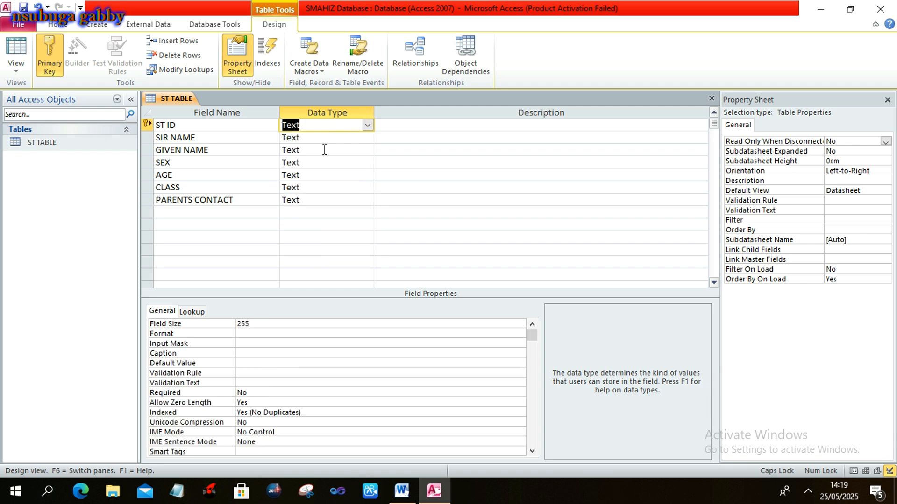
click(325, 142)
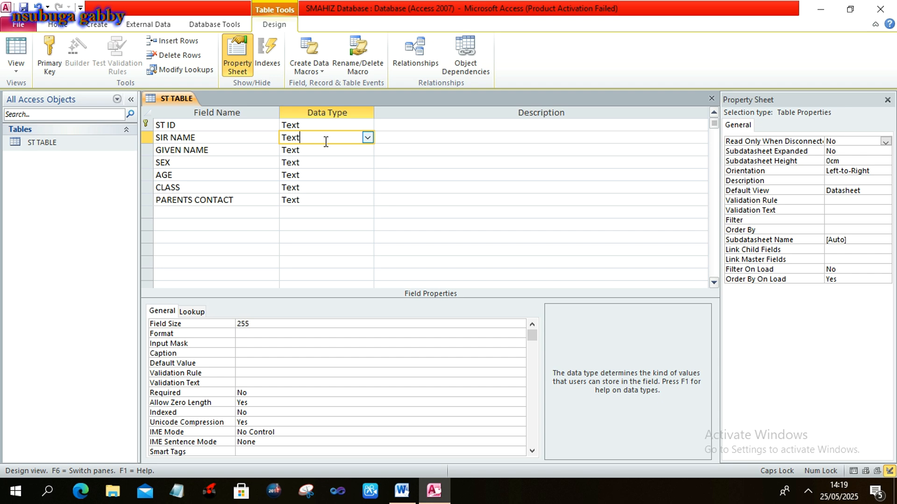
click(318, 152)
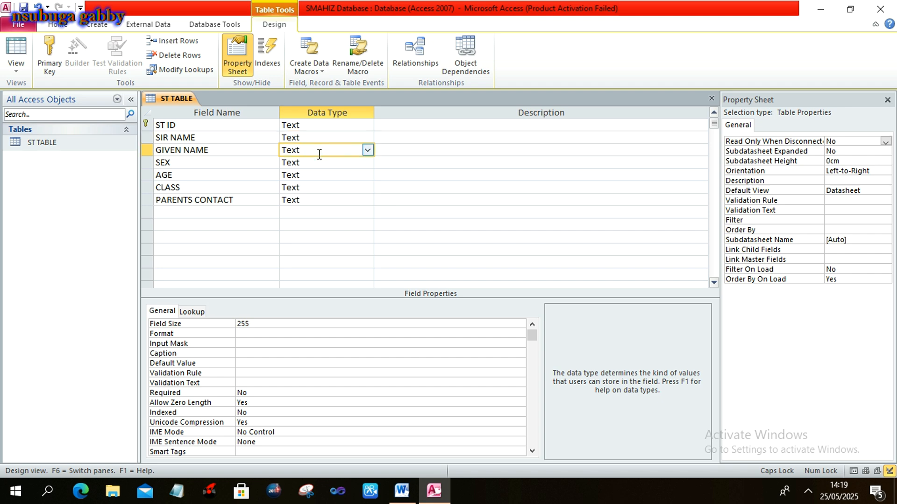
click(317, 165)
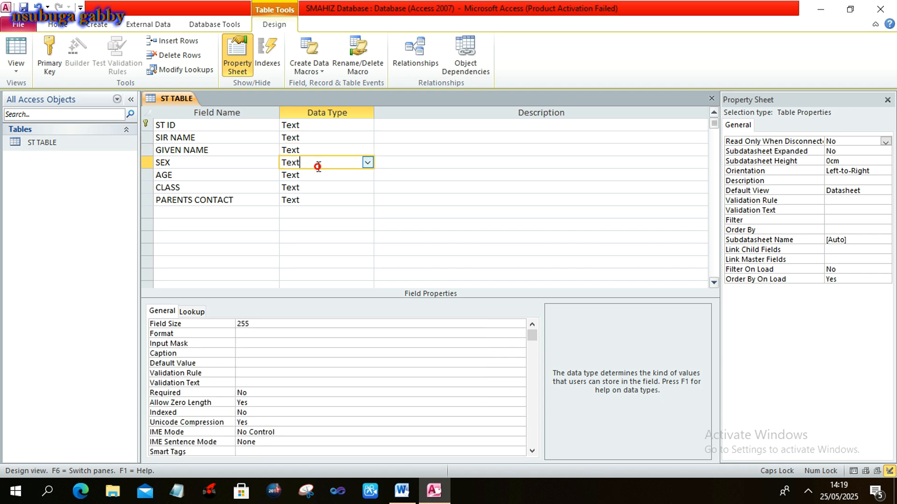
Change AGE's data type to Number, leaving CLASS and PARENTS CONTACT as Text.
click(318, 176)
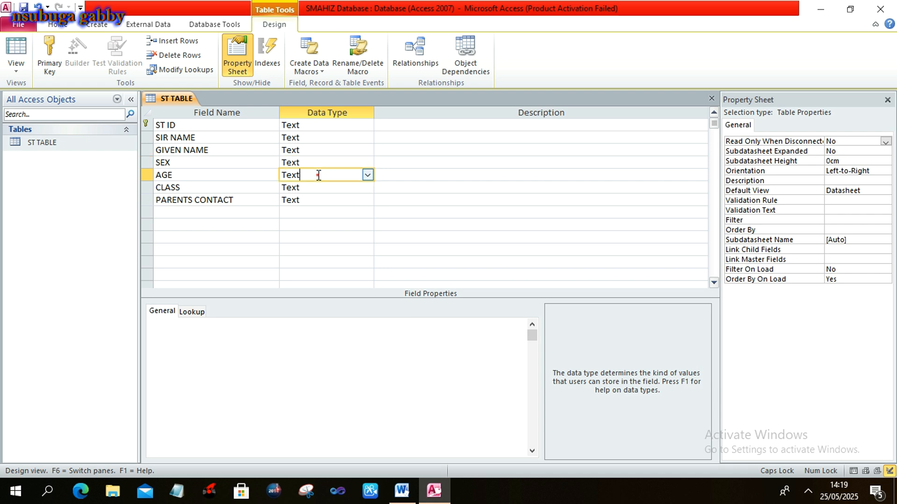
click(368, 175)
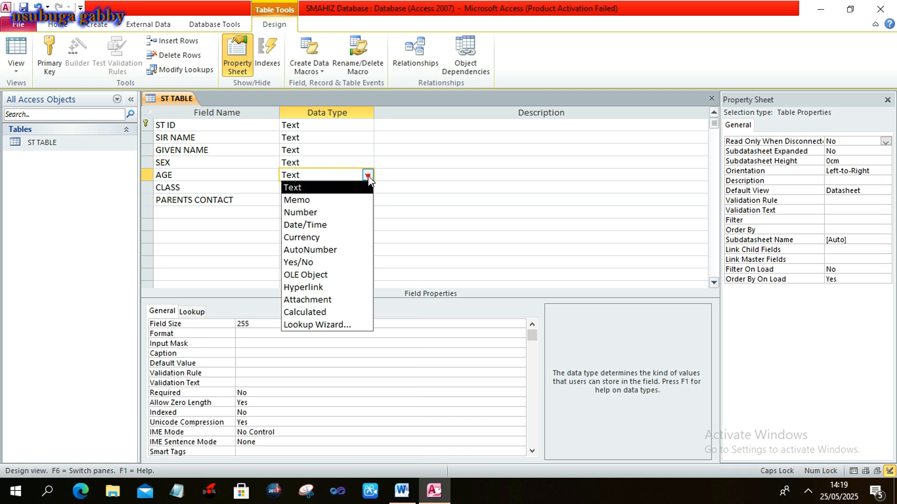
click(323, 211)
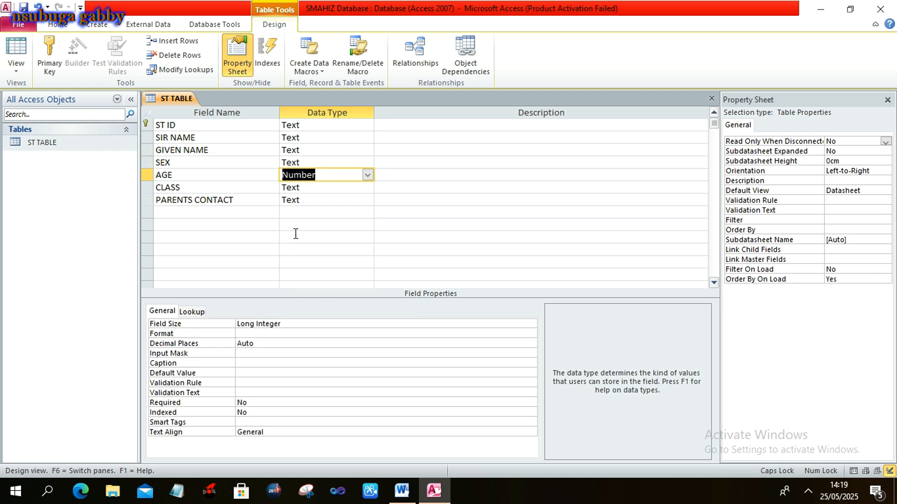
click(325, 187)
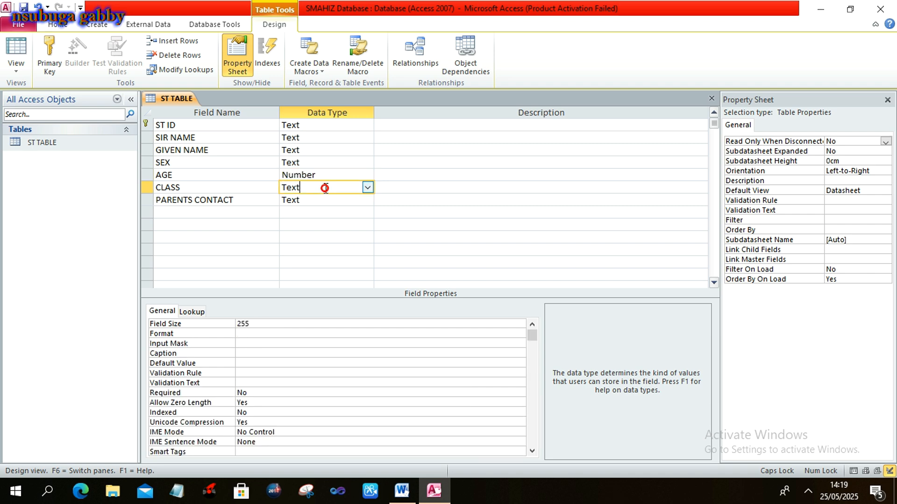
click(323, 198)
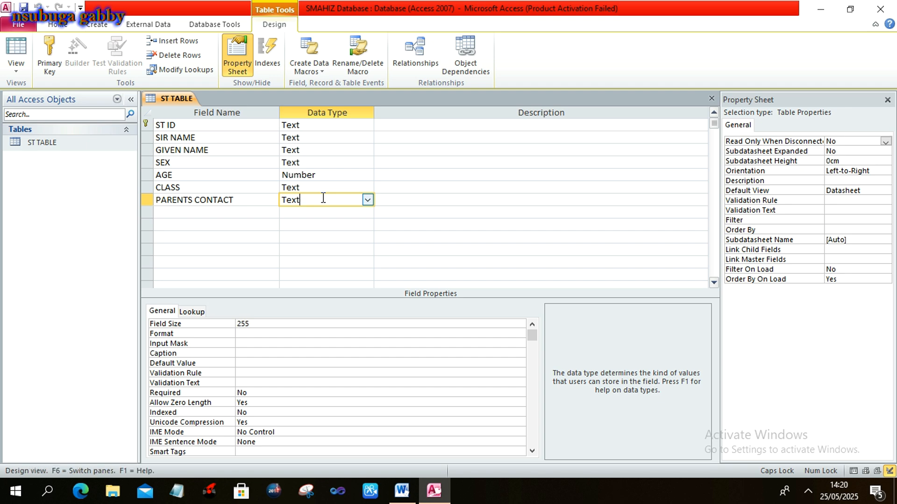
key(alt+Tab)
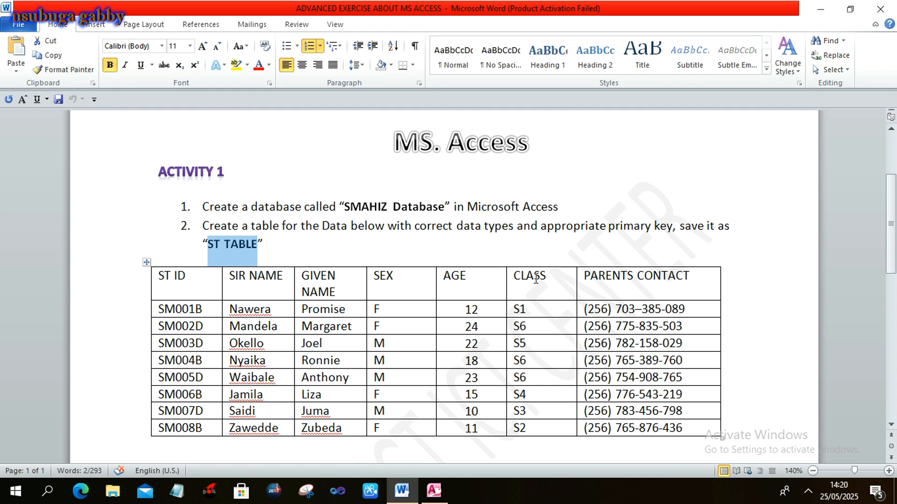
Close the ST TABLE Design view in Access and go back to the Word exercise.
key(alt+Tab)
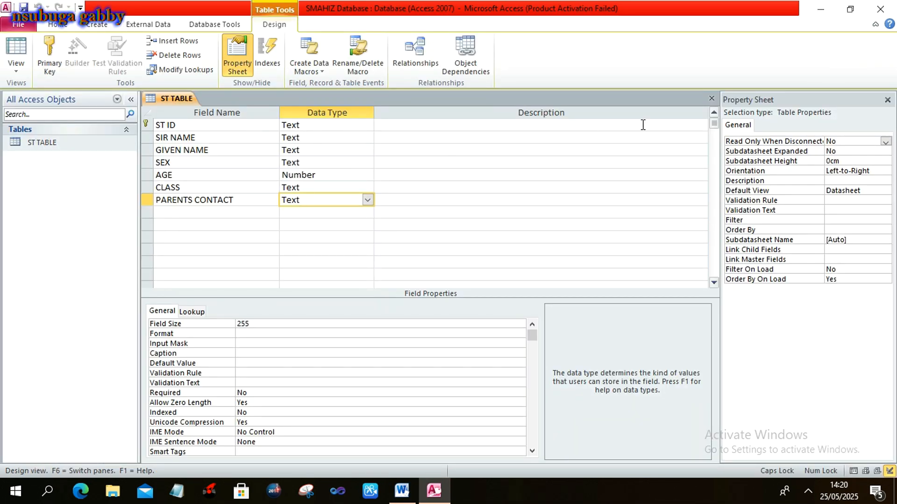
click(236, 136)
click(229, 126)
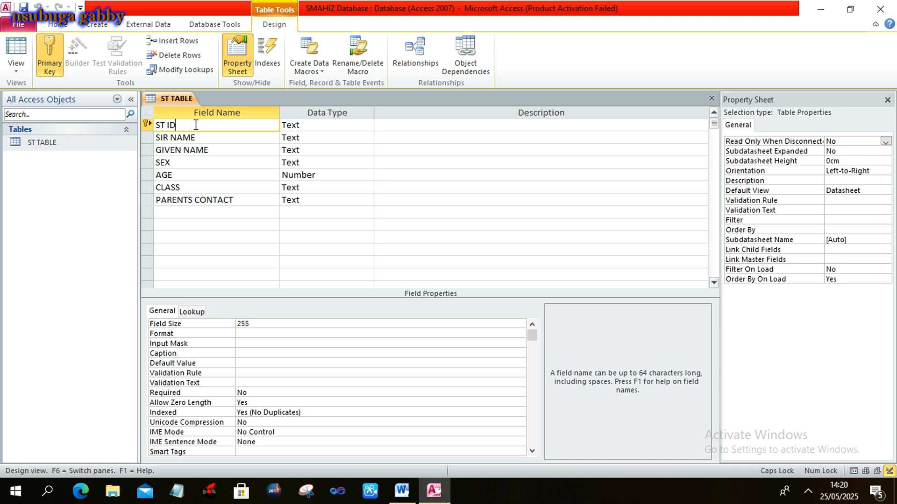
click(711, 99)
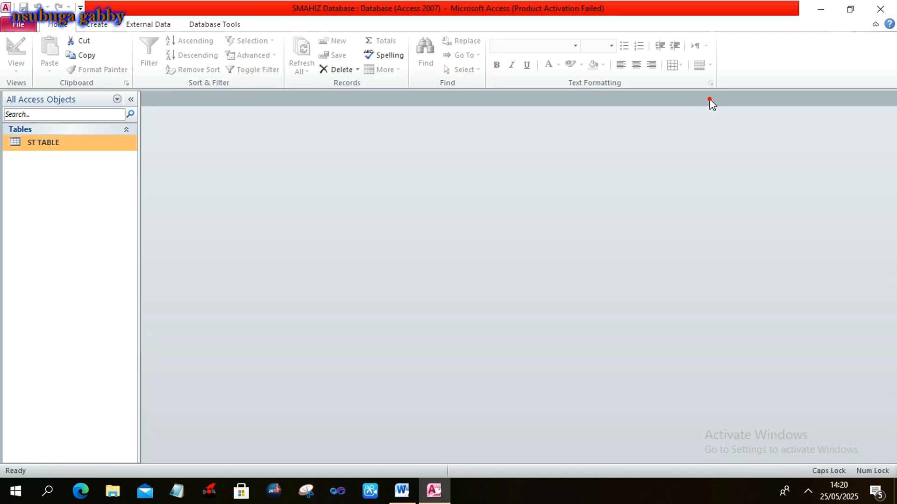
key(alt+Tab)
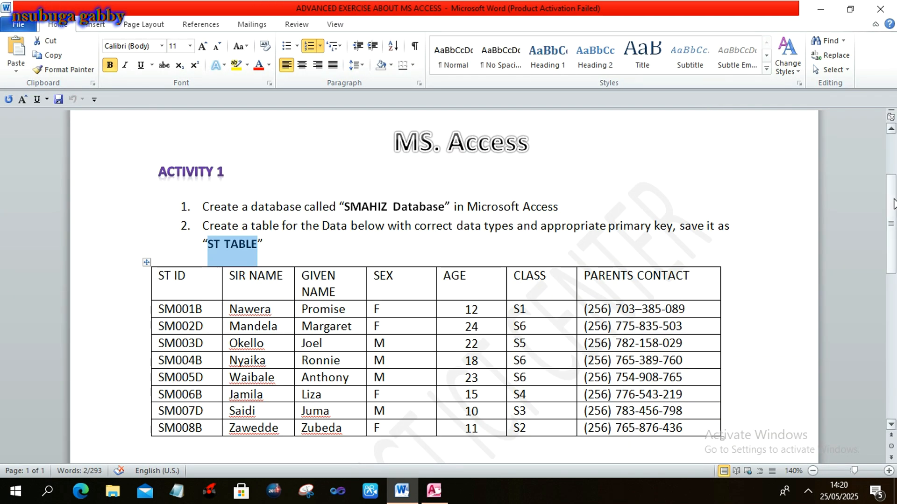
Scroll the Word exercise to show numbered steps 3 to 8, then return to Access.
drag(893, 204, 893, 253)
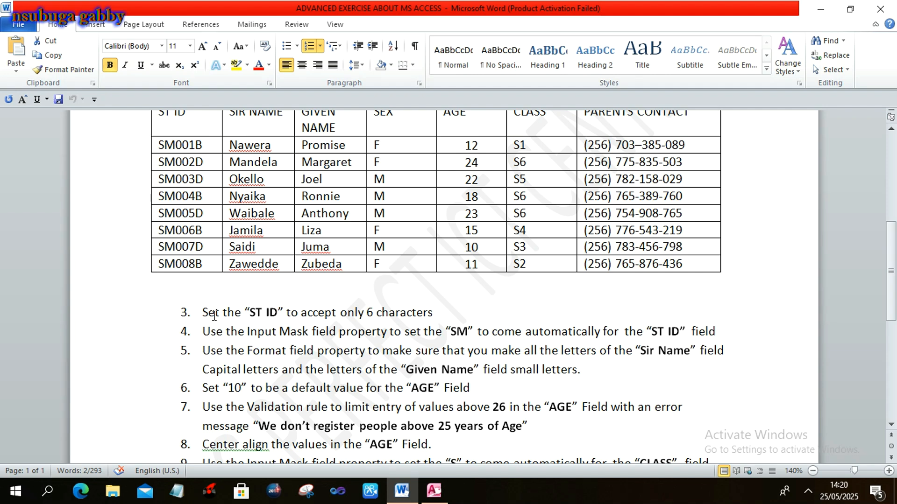
key(alt+Tab)
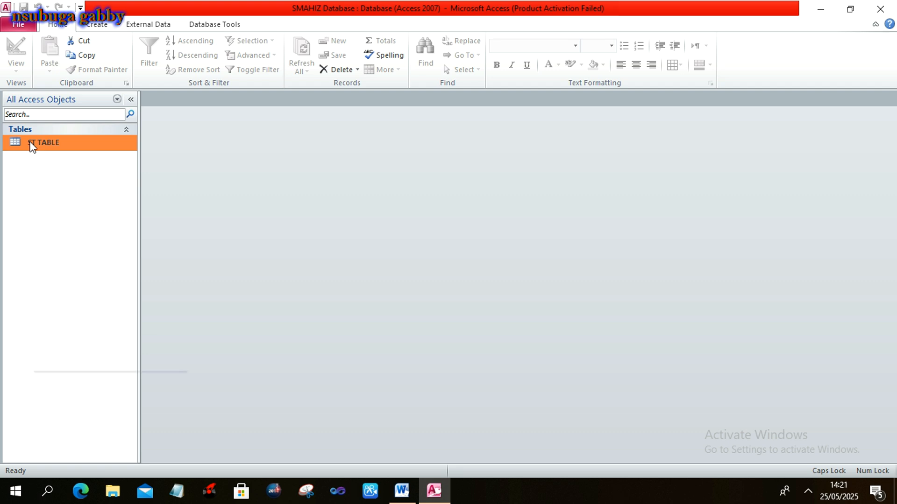
In ST TABLE's Design View, change the ST ID Field Size from 255 to 6.
right_click(31, 146)
click(49, 164)
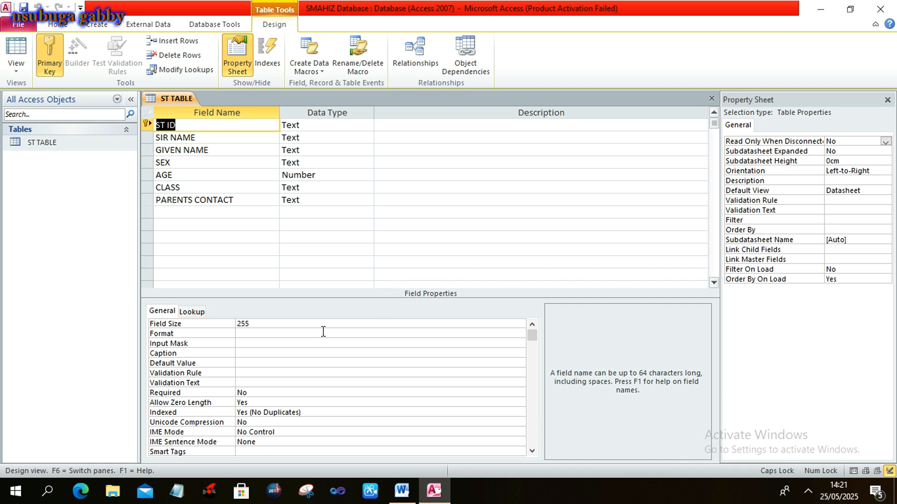
click(232, 127)
click(266, 325)
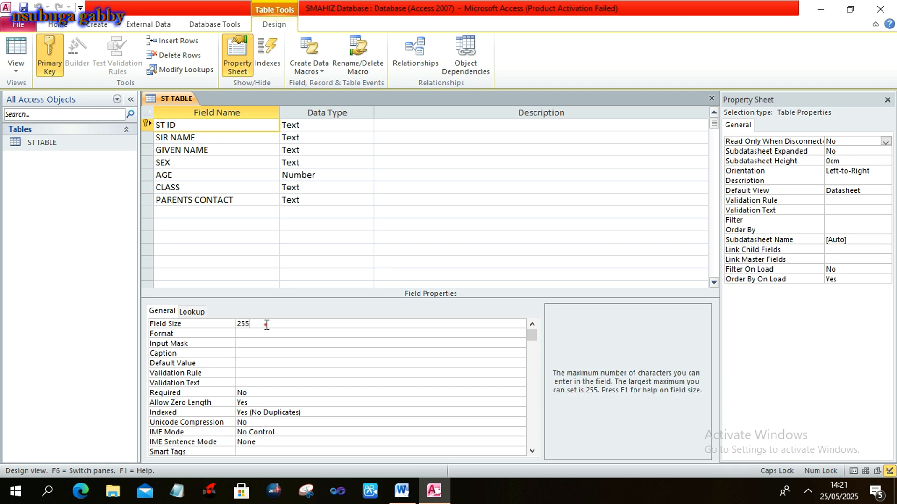
key(BackSpace)
key(BackSpace)
key(BackSpace)
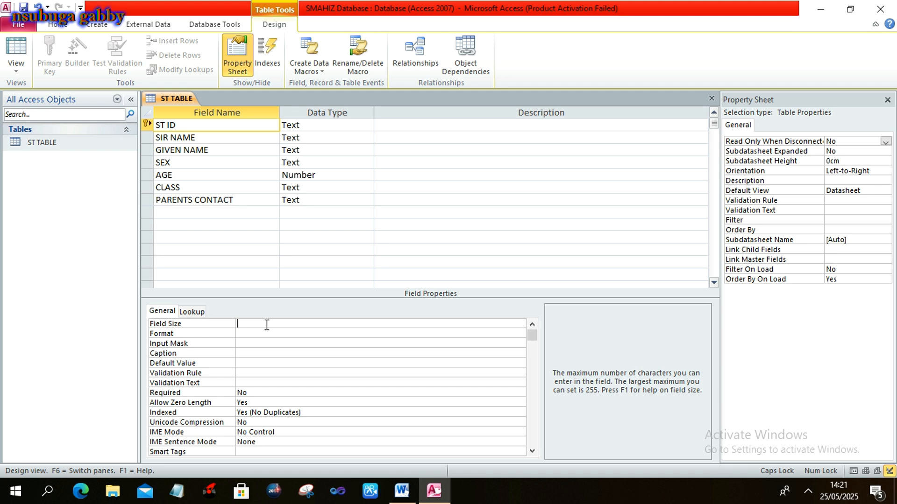
text(6)
click(91, 146)
Enter 666666 as a test ST ID in ST TABLE's datasheet, then switch to Word.
double_click(92, 146)
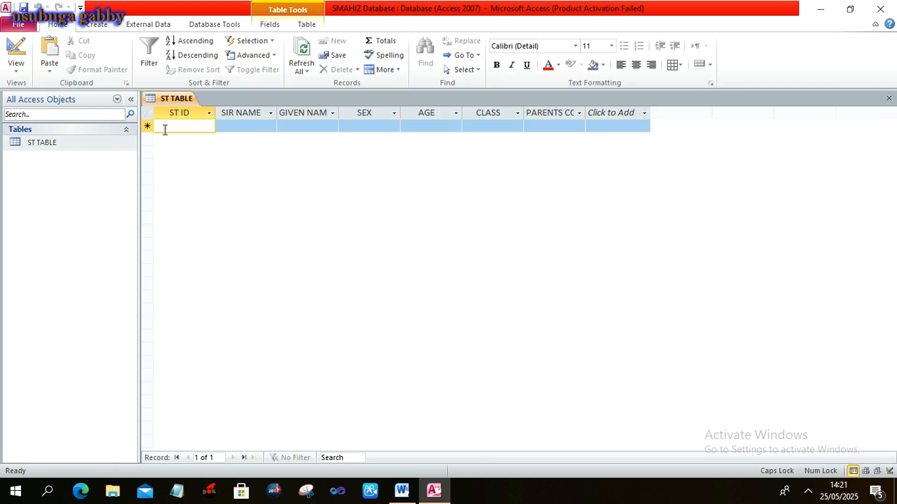
text(666666)
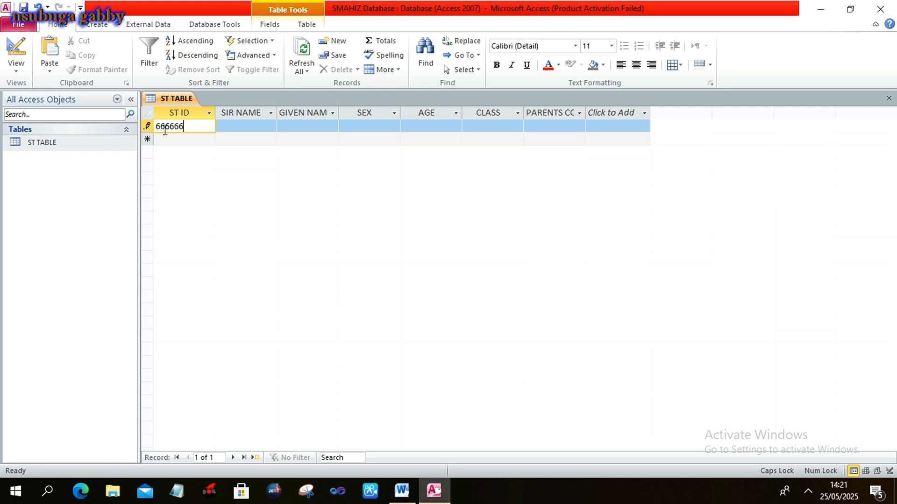
click(214, 129)
click(206, 127)
click(100, 143)
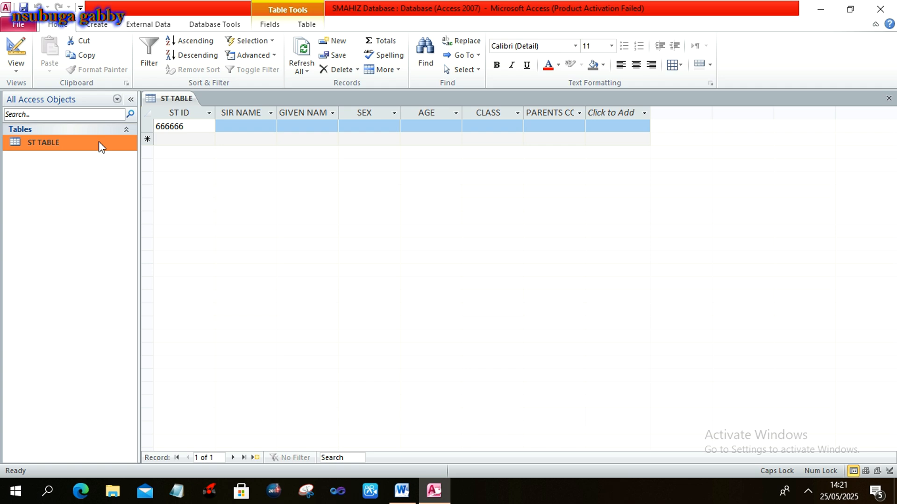
key(alt+Tab)
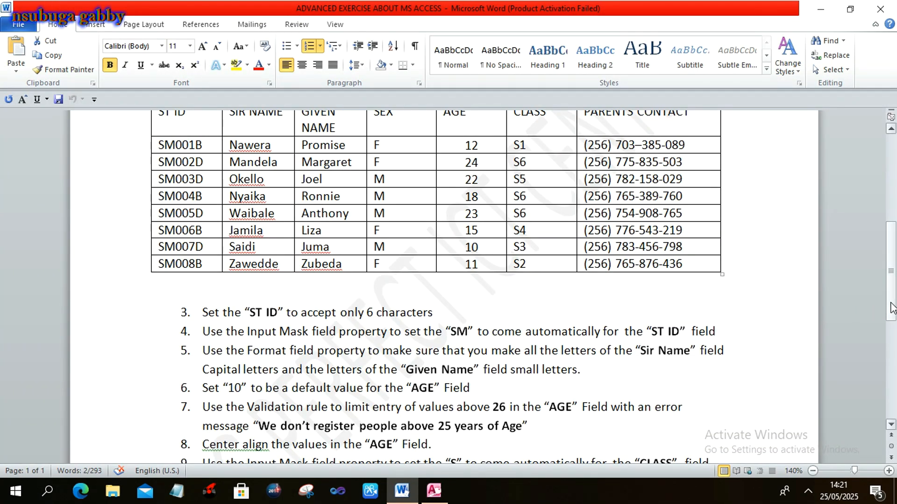
Highlight task 4 on making SM appear automatically in ST ID, then return to Access.
drag(891, 306, 891, 321)
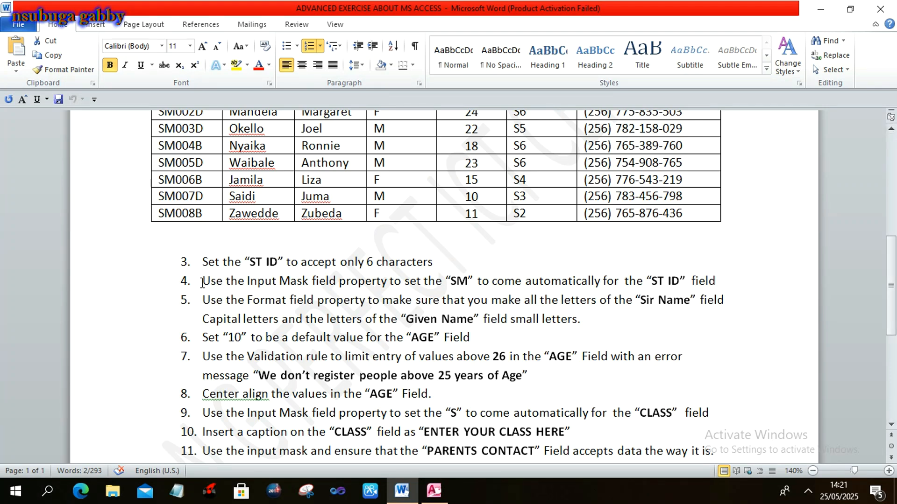
drag(201, 283, 722, 280)
drag(893, 292, 893, 268)
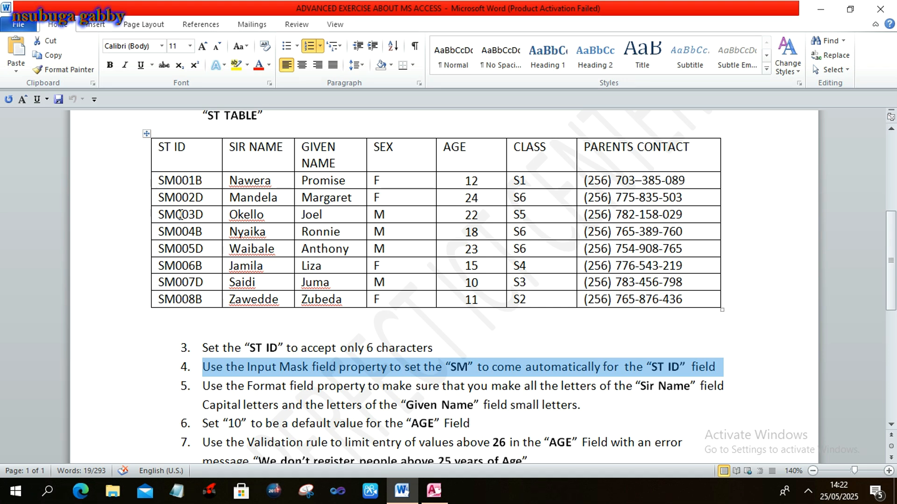
key(alt+Tab)
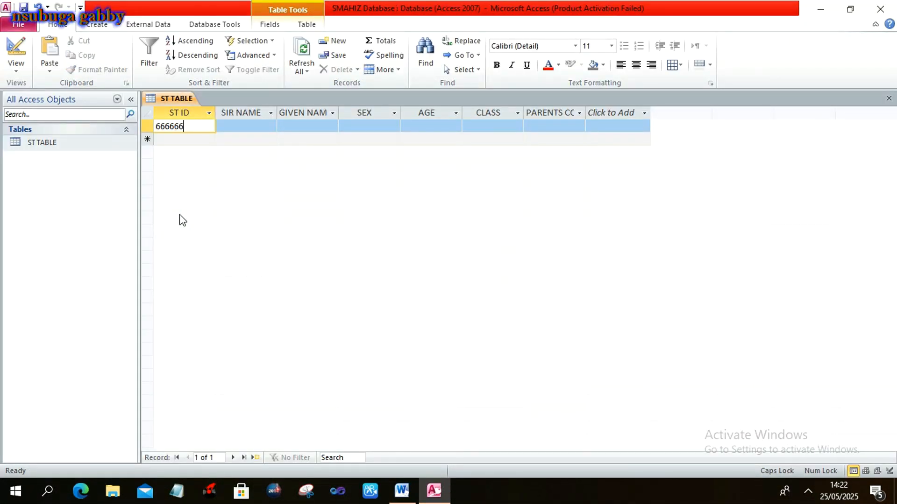
Delete the 666666 test value and dismiss the null primary key warning.
key(BackSpace)
key(BackSpace)
key(BackSpace)
key(BackSpace)
key(BackSpace)
key(BackSpace)
click(85, 144)
right_click(85, 145)
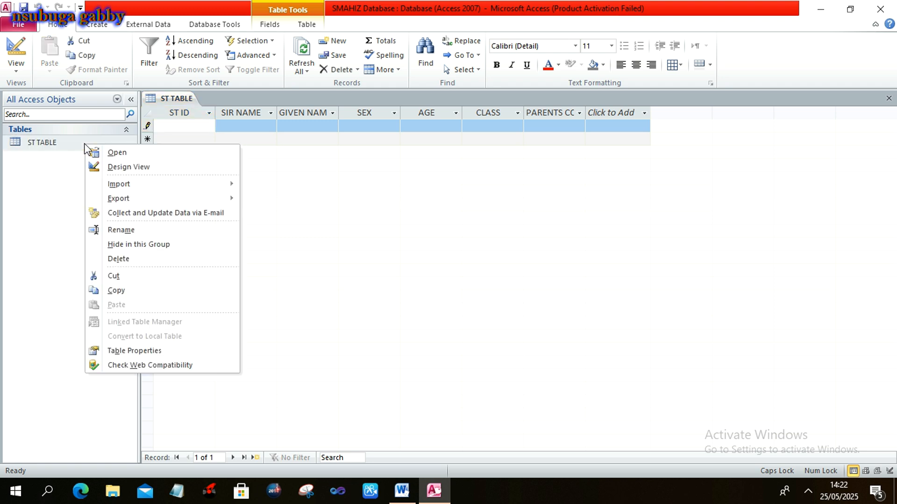
click(100, 167)
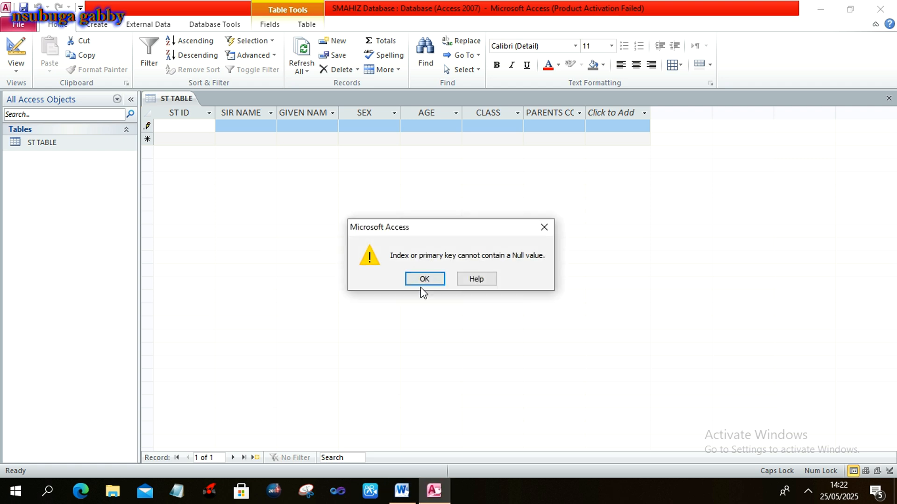
click(425, 279)
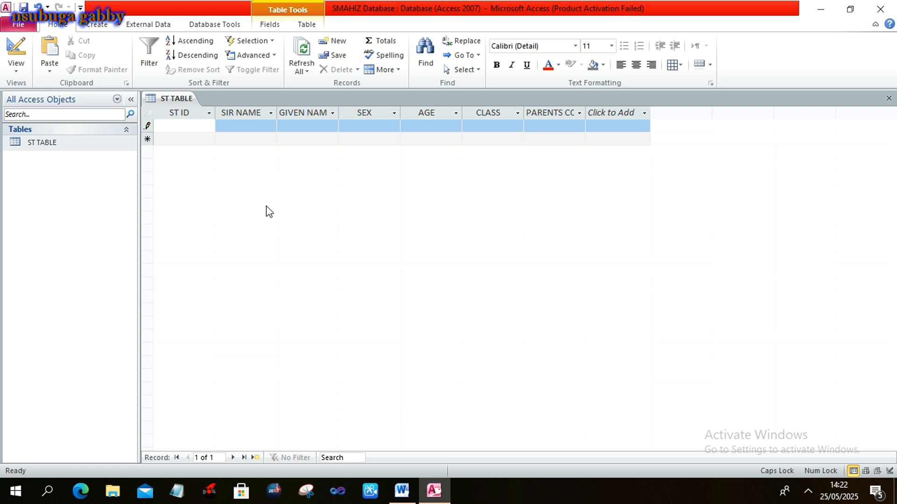
Enter 000000 as the test record's ST ID.
click(196, 125)
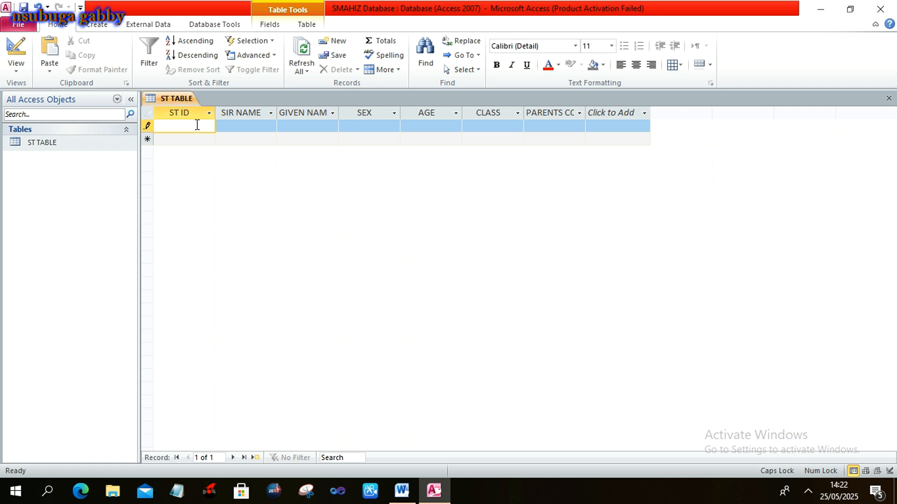
text(000000)
click(100, 143)
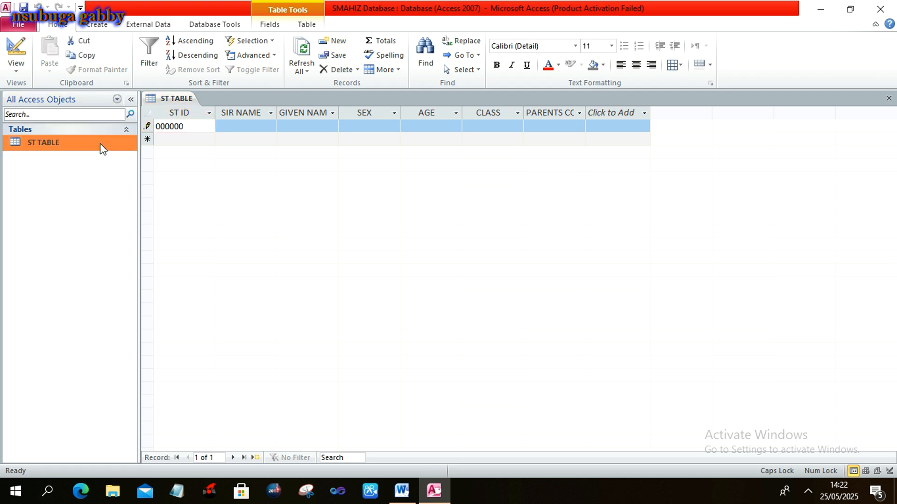
right_click(100, 144)
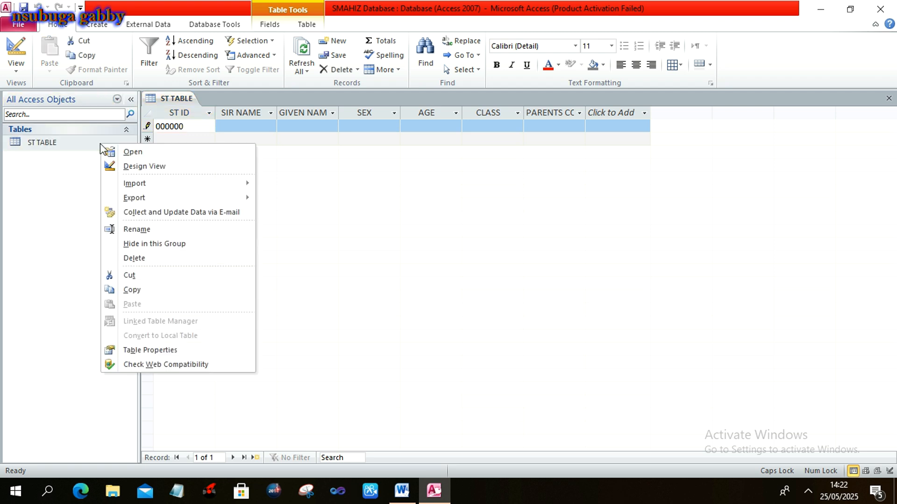
In Design View, set the ST ID Input Mask property to "SM"###?
click(111, 166)
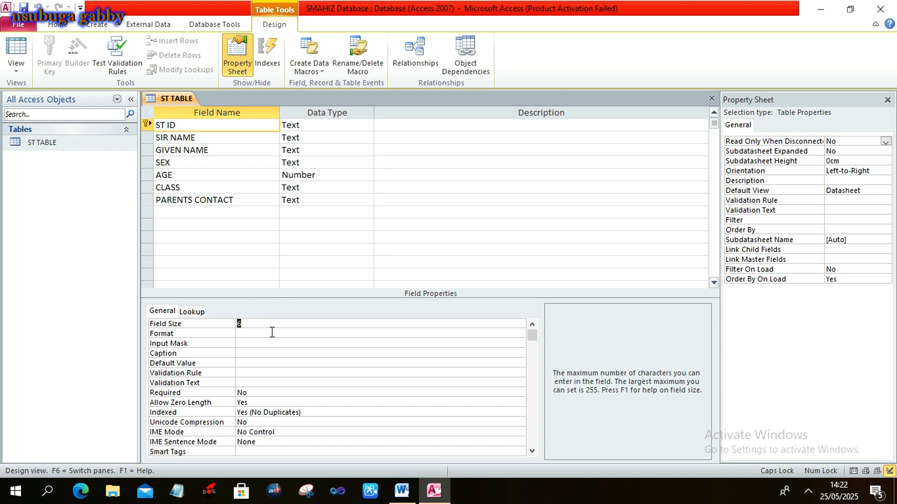
click(253, 342)
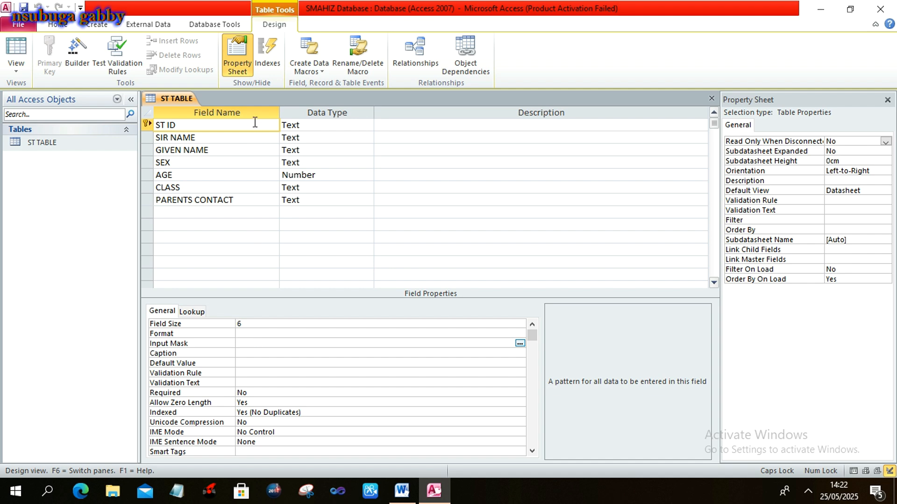
click(256, 126)
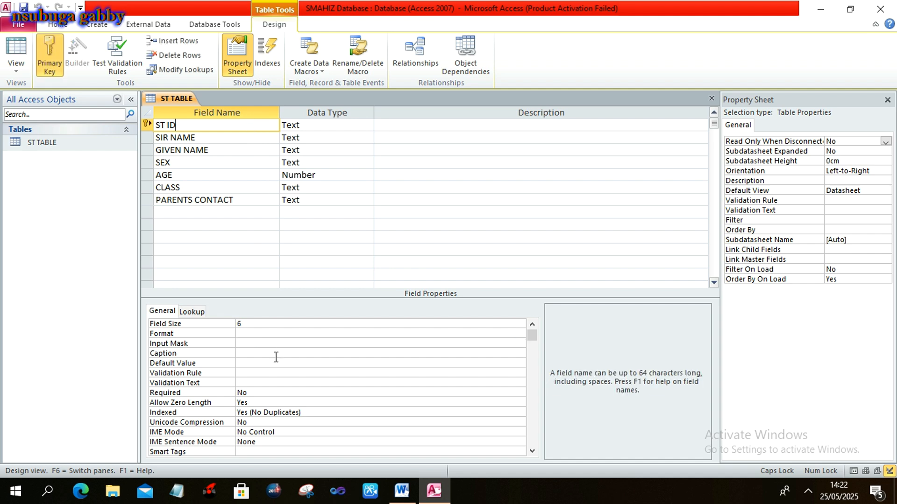
click(255, 345)
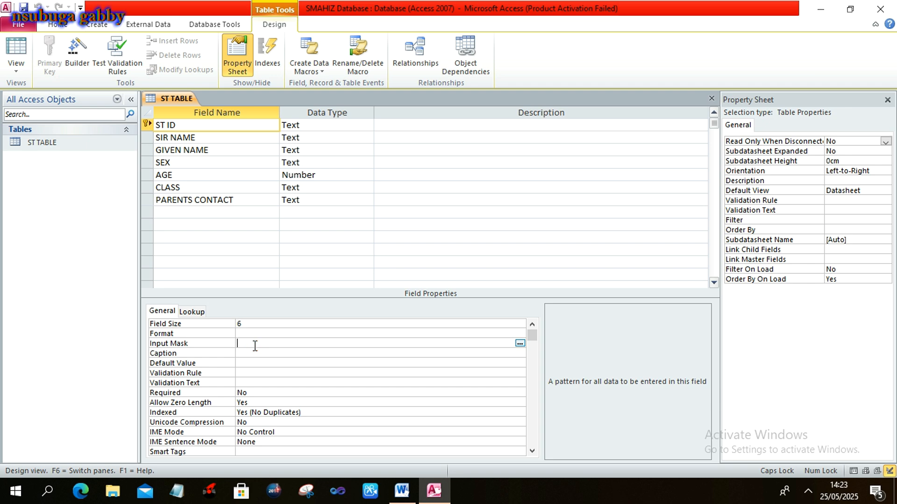
text(')
text(SM)
text("#)
text(##)
text(?)
Replace the 000000 placeholder with SM001B in ST ID, then switch back to Word.
double_click(91, 142)
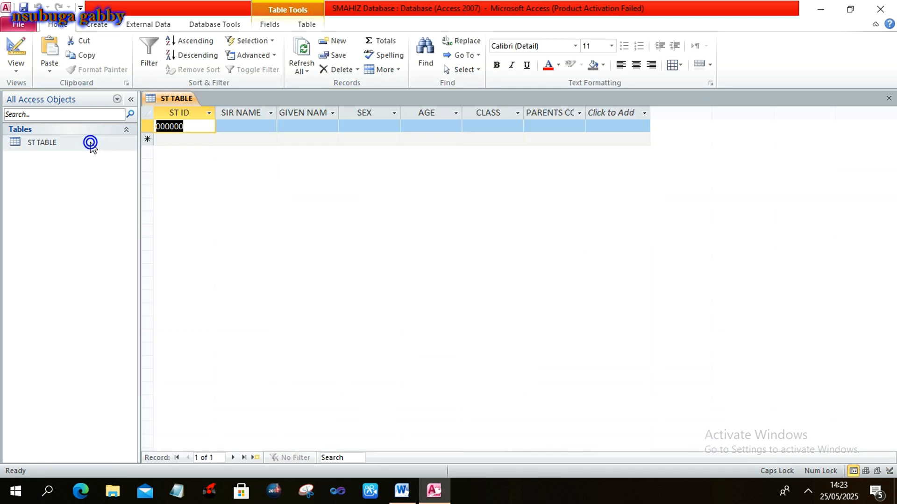
click(191, 127)
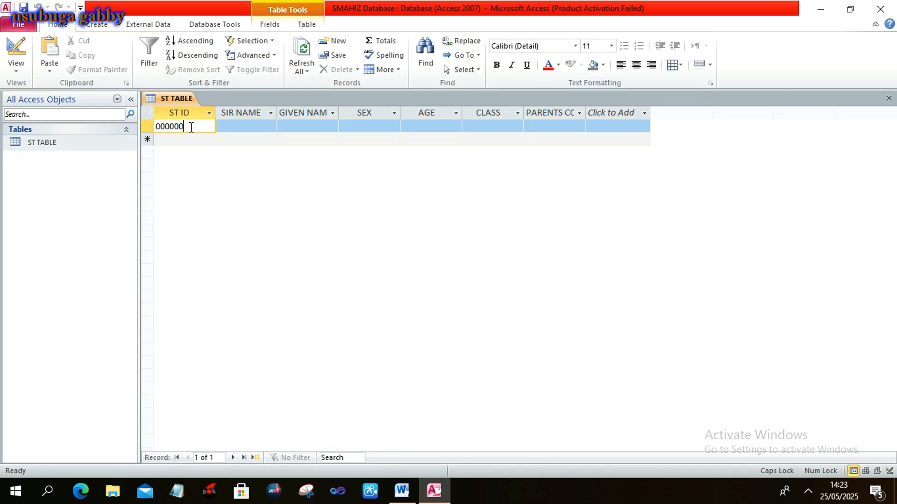
key(BackSpace)
key(BackSpace)
key(BackSpace)
key(BackSpace)
key(BackSpace)
key(BackSpace)
text(SM001B)
click(186, 140)
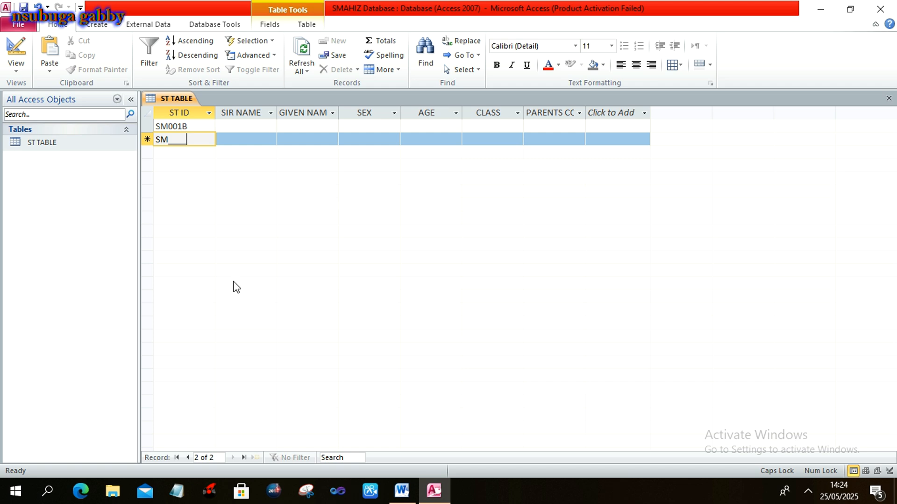
key(alt+Tab)
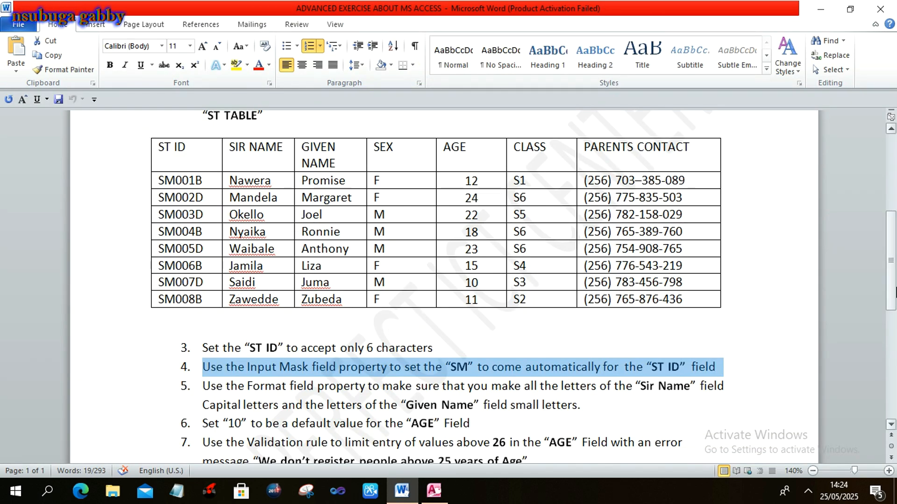
Highlight task 5 on capital Sir Name and small Given Name letters, then return to Access.
drag(892, 290, 892, 323)
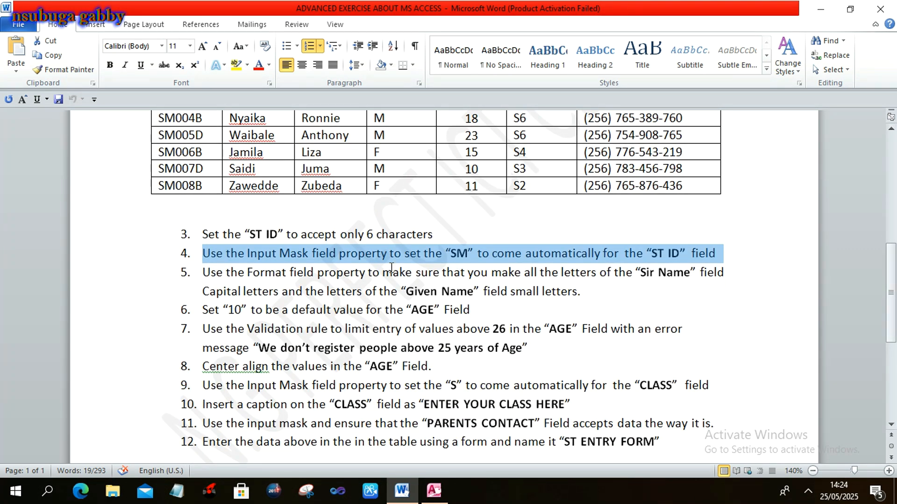
click(204, 280)
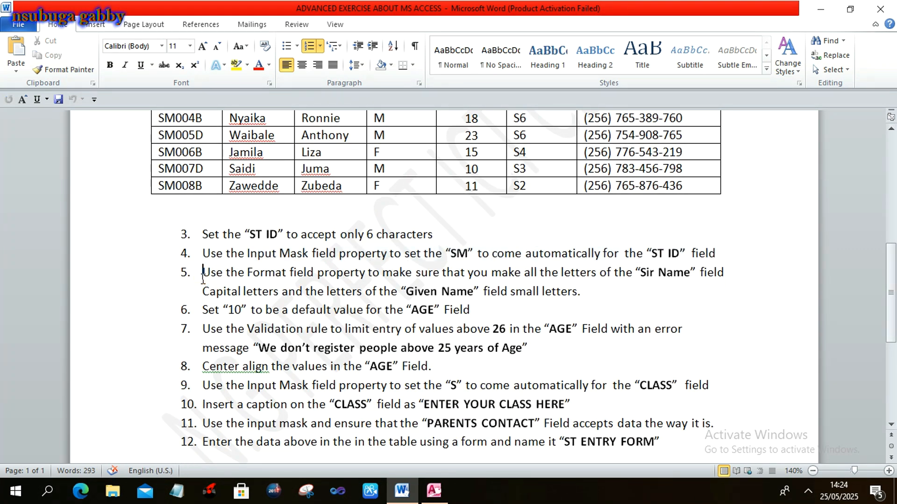
drag(204, 280, 579, 297)
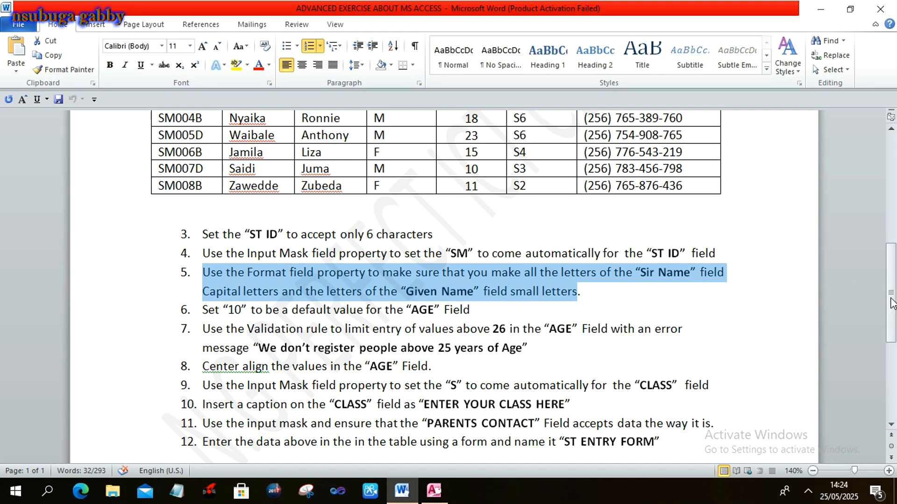
drag(894, 299, 894, 239)
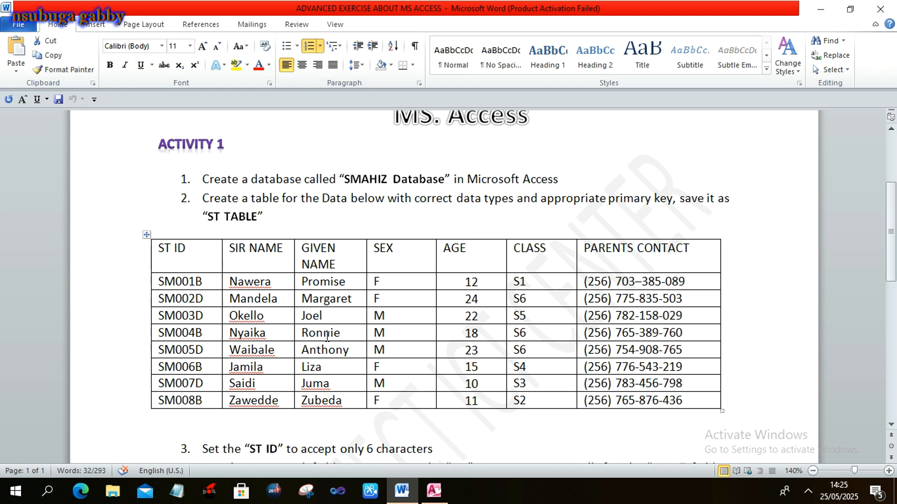
key(alt+Tab)
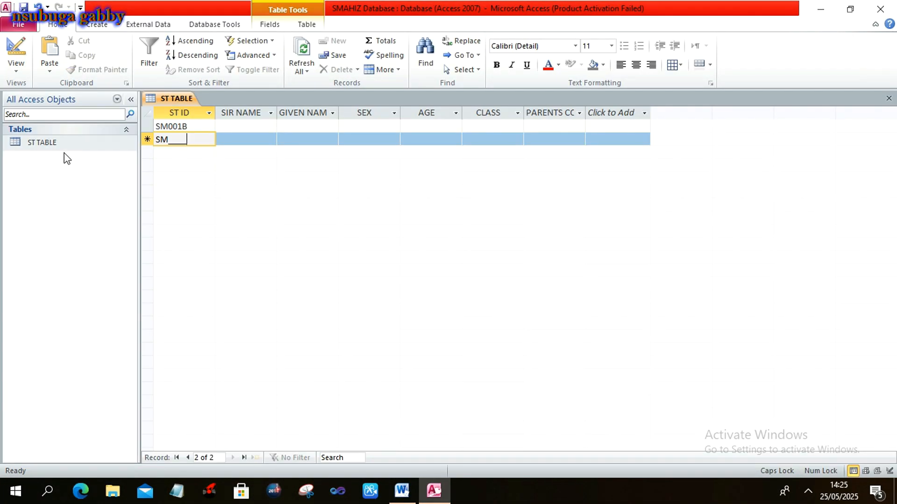
In ST TABLE's Design View, set the SIR NAME Format property to >.
click(61, 149)
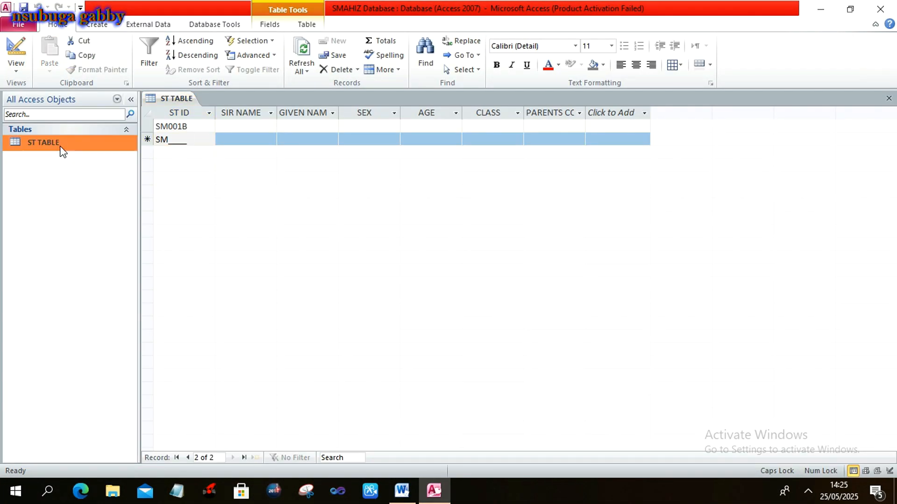
right_click(61, 149)
click(94, 169)
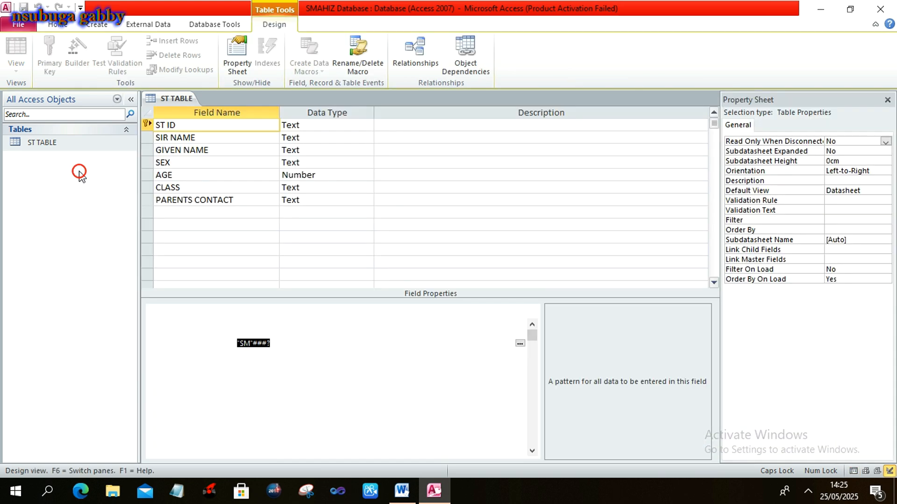
click(241, 139)
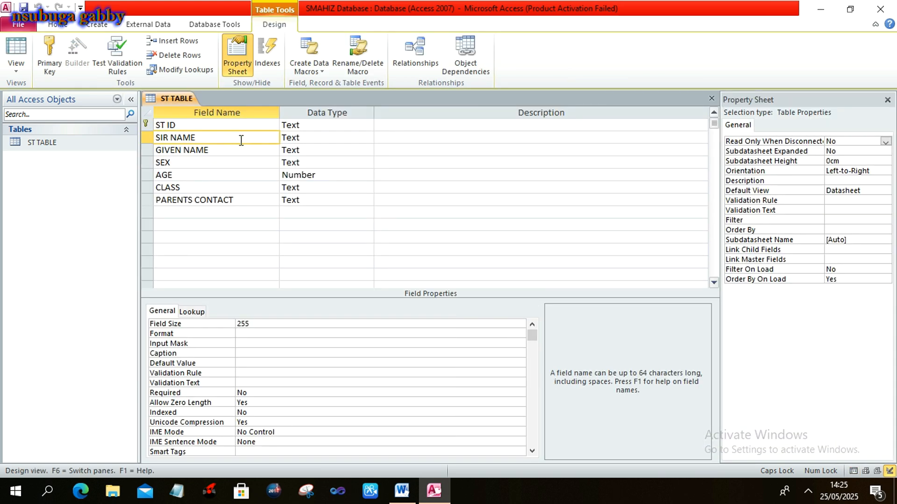
click(249, 334)
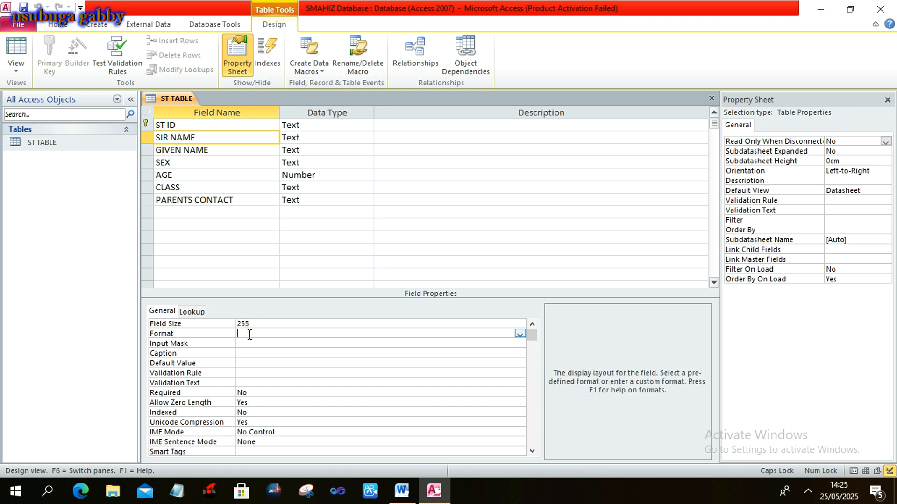
text(>)
Set the GIVEN NAME Format to <, recheck SIR NAME, and open the datasheet.
click(260, 150)
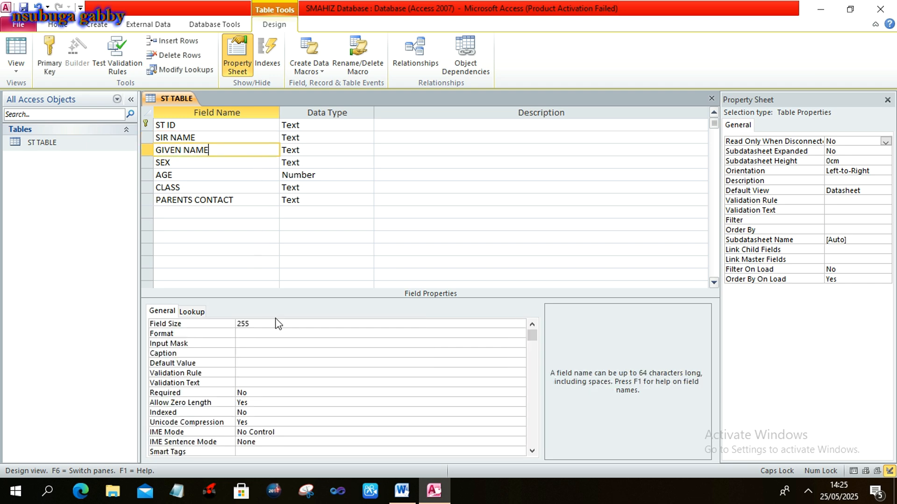
click(268, 335)
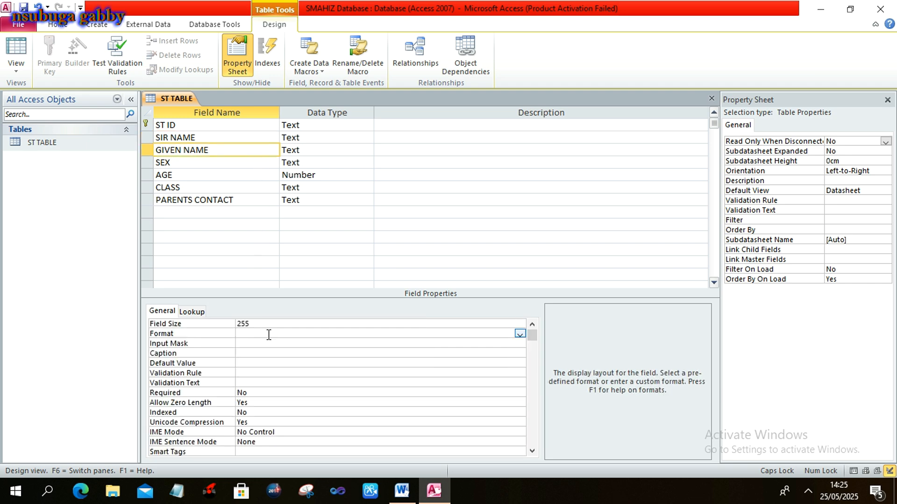
text(<)
click(251, 138)
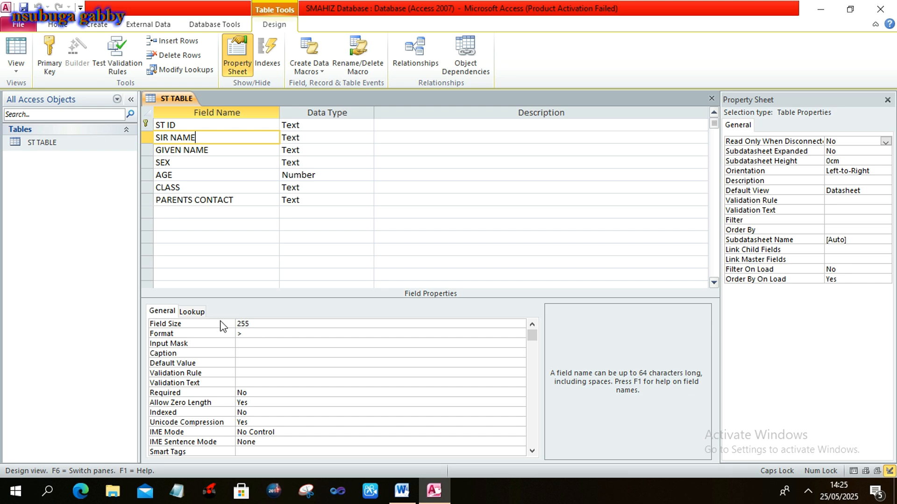
double_click(85, 145)
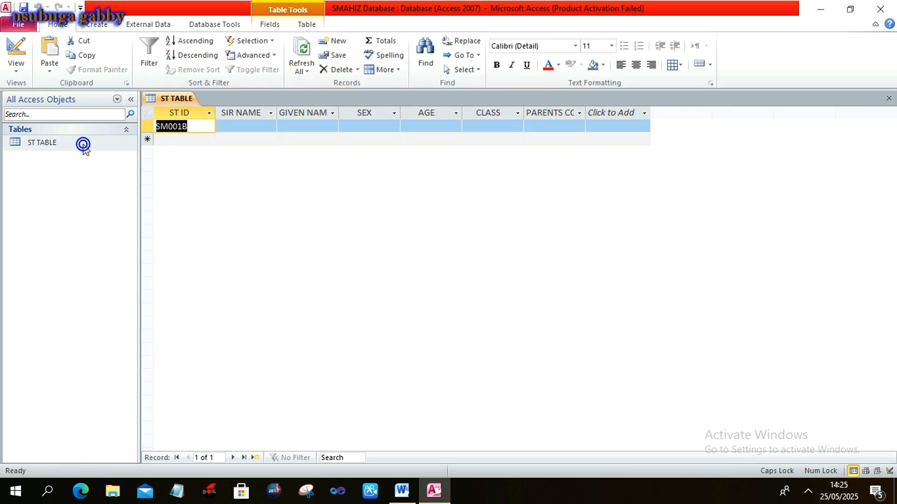
Type the first student's surname and given name into SIR NAME and GIVEN NAME, then switch to Word.
click(252, 128)
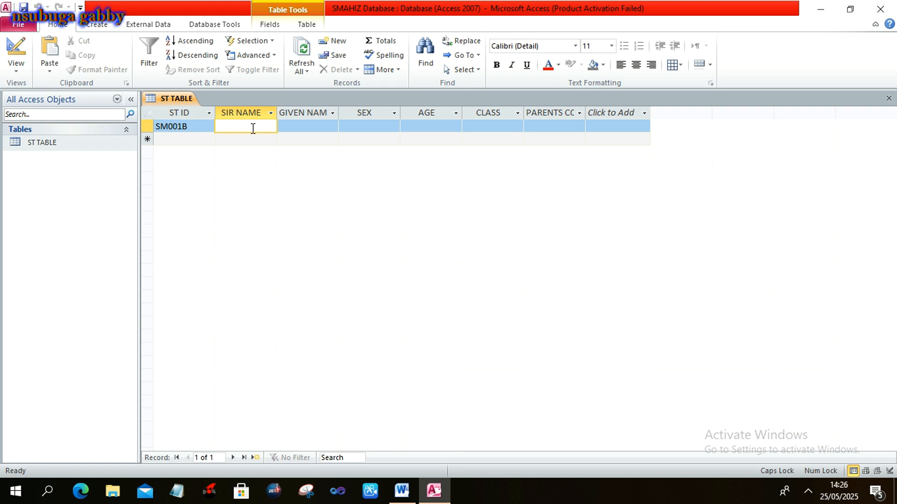
key(Caps_Lock)
click(292, 125)
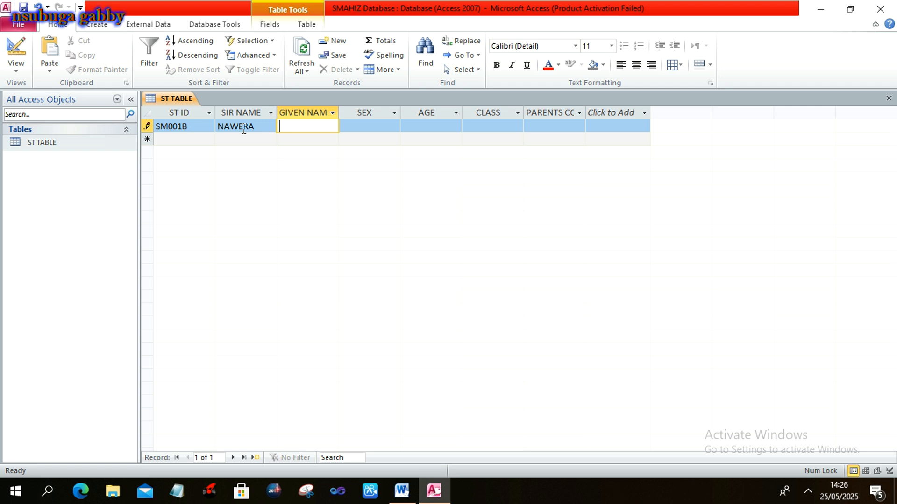
key(Caps_Lock)
click(354, 125)
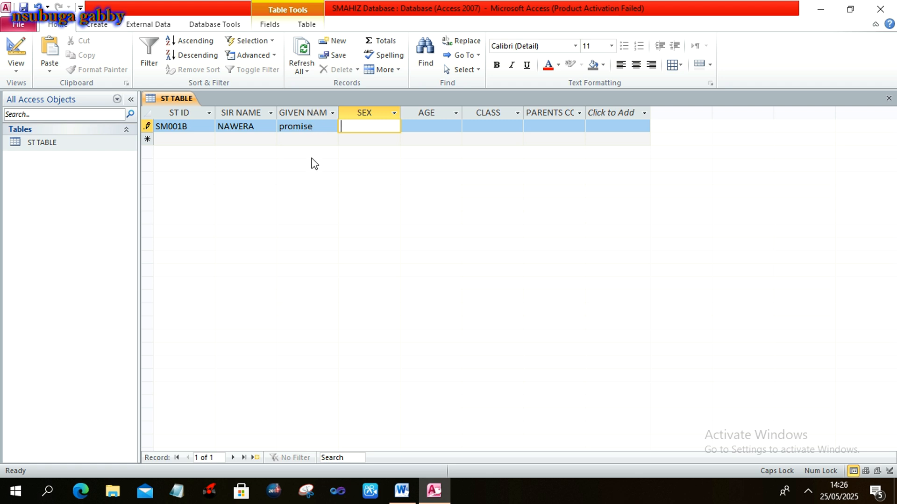
key(alt+Tab)
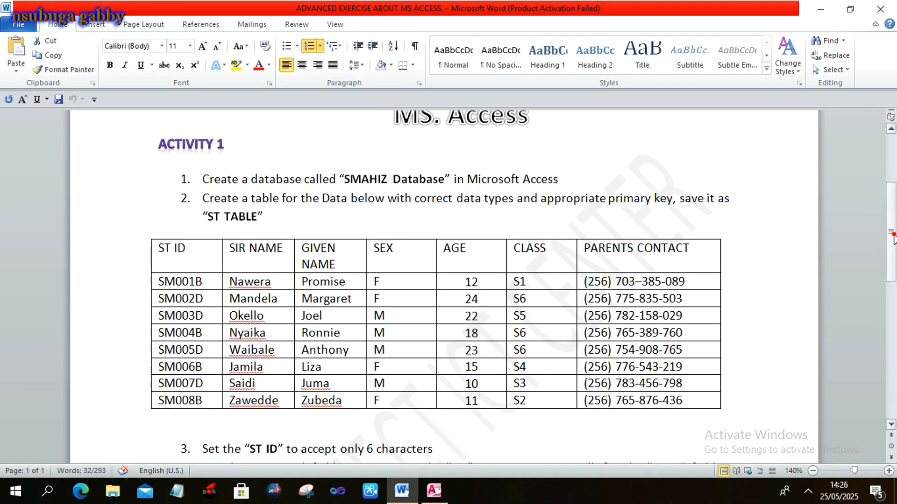
Highlight item 6 on making 10 the default AGE value, then return to Access.
drag(894, 238, 895, 299)
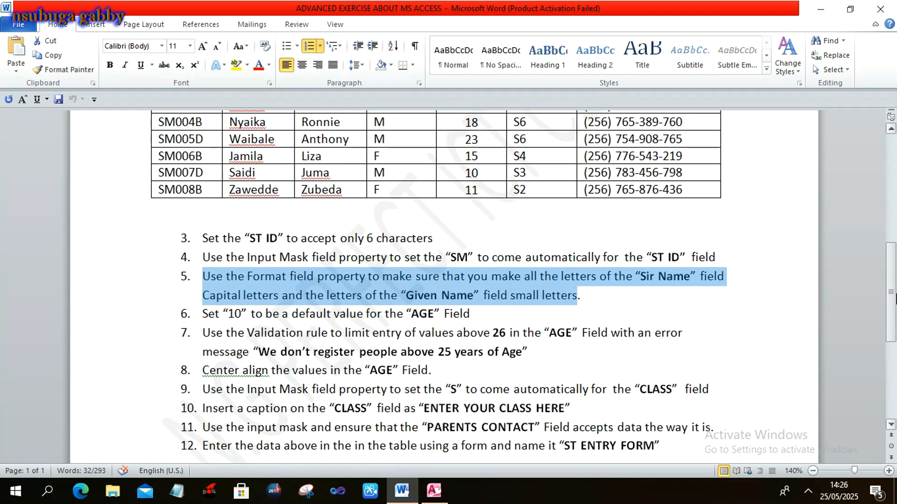
click(200, 314)
drag(199, 313, 456, 321)
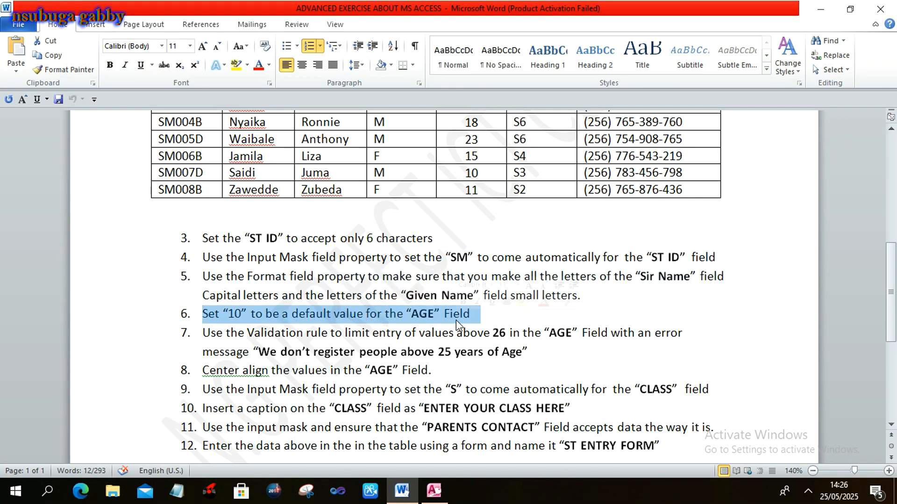
click(891, 292)
drag(891, 292, 891, 256)
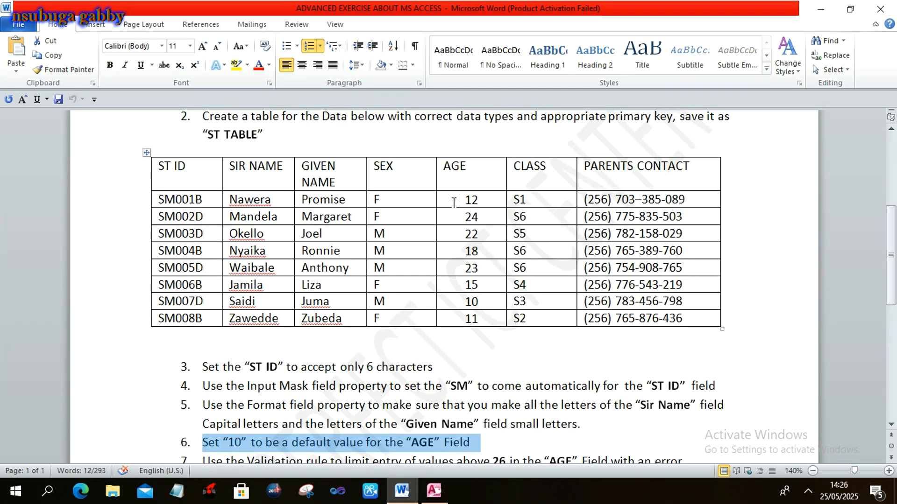
key(alt+Tab)
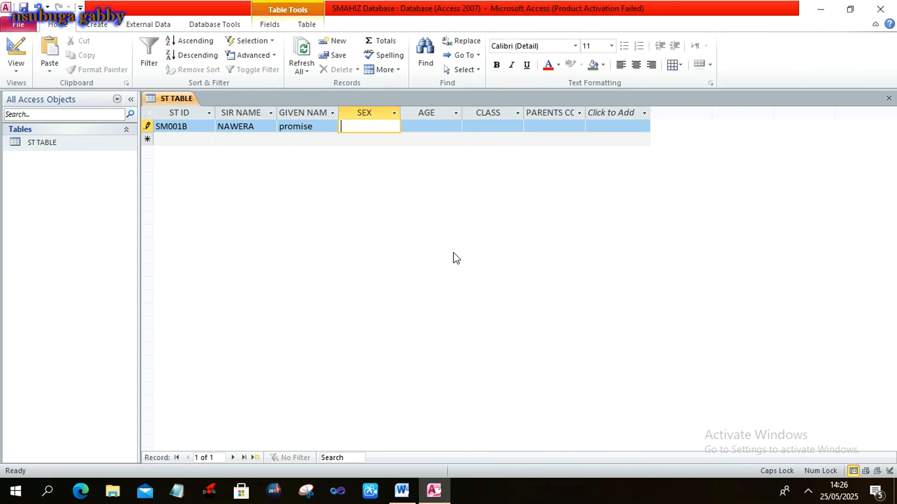
In ST TABLE's design, set the AGE field's Default Value to 10 and save.
right_click(52, 142)
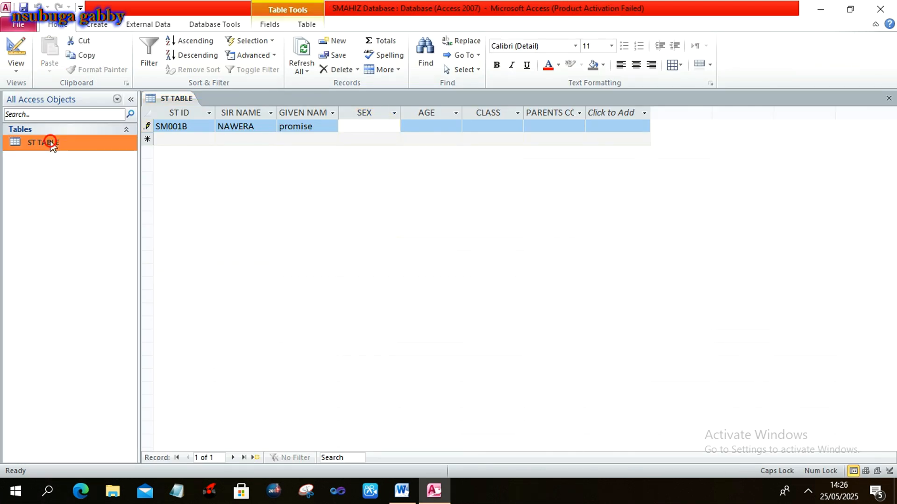
click(76, 163)
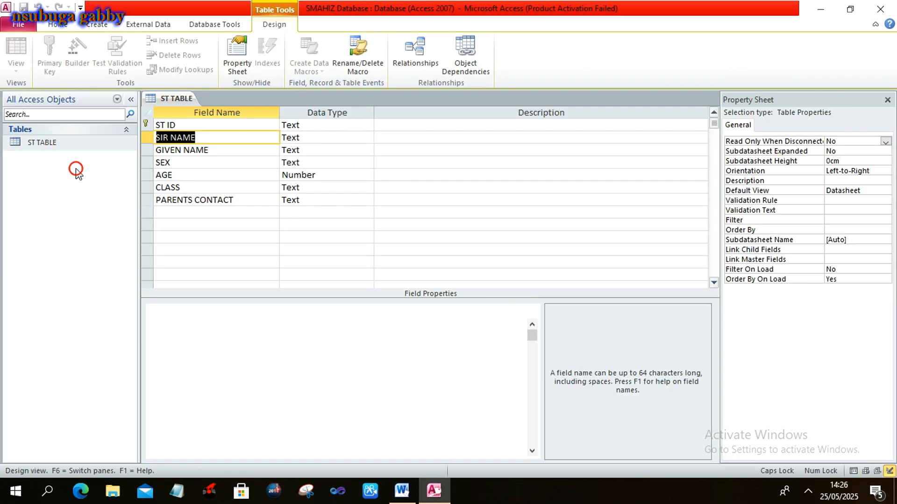
click(182, 175)
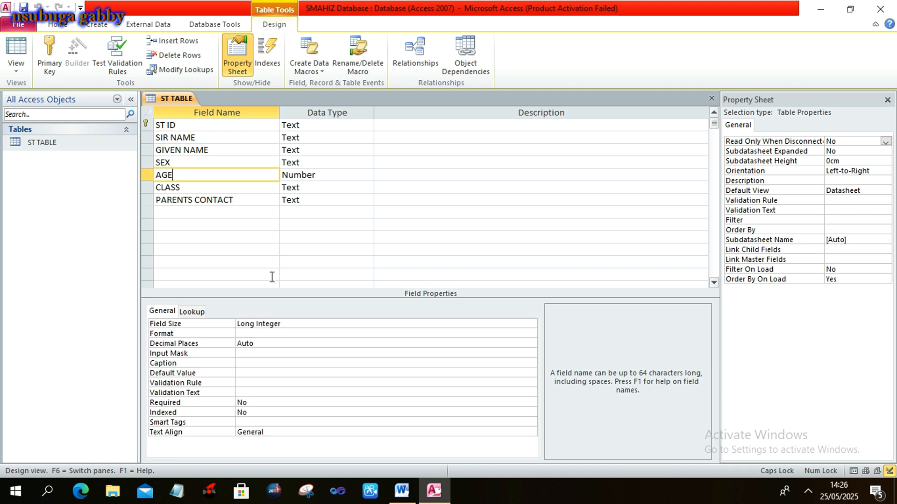
click(245, 374)
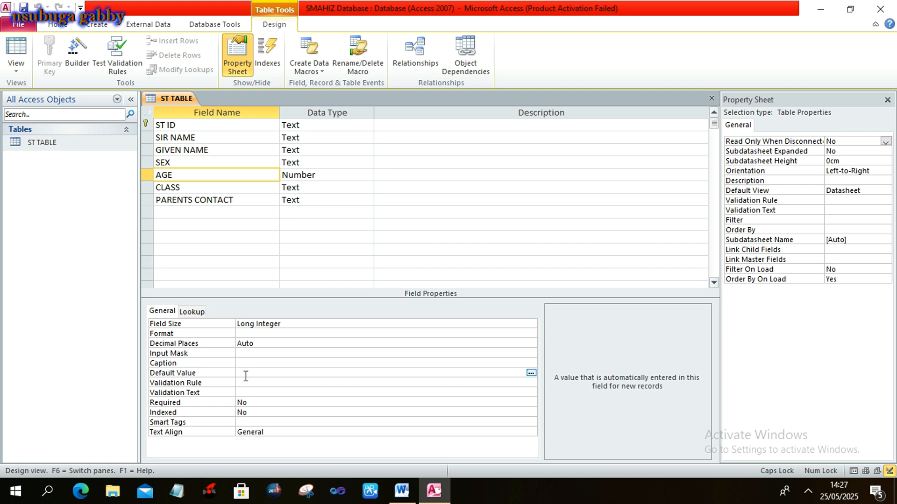
text(10)
key(ctrl+s)
Open ST TABLE's datasheet to check the default, then return to the Word exercise.
double_click(60, 143)
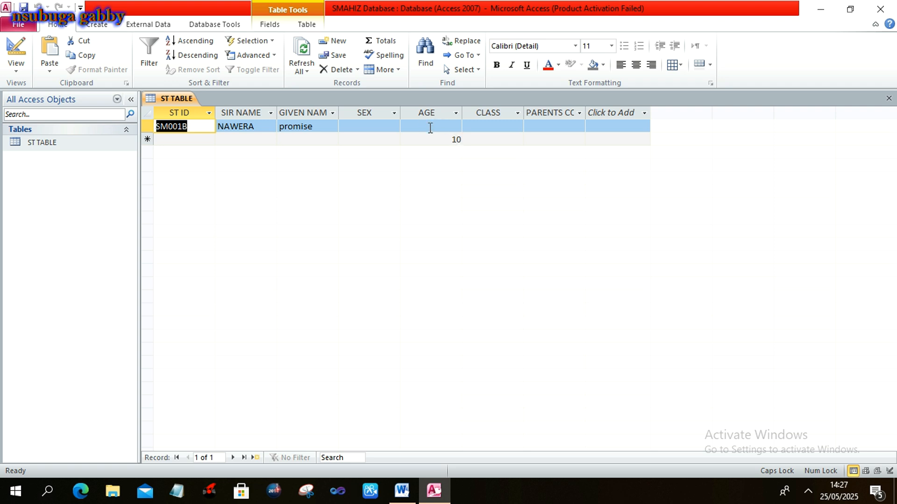
click(47, 144)
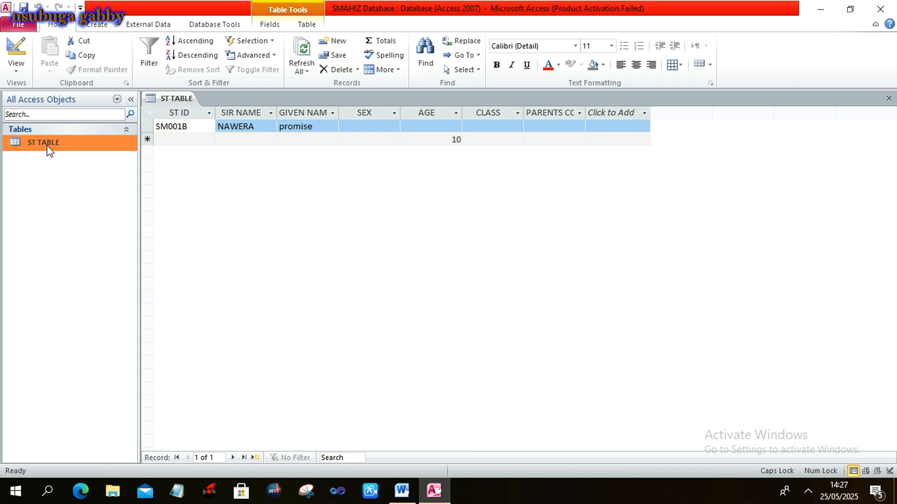
key(alt+Tab)
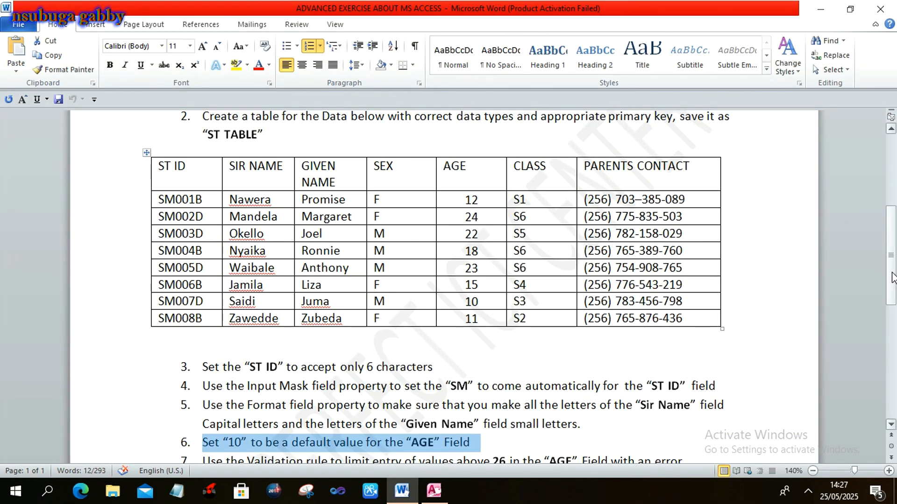
Read item 7's AGE validation task and its error message in Word, then go back to Access.
drag(892, 277, 893, 322)
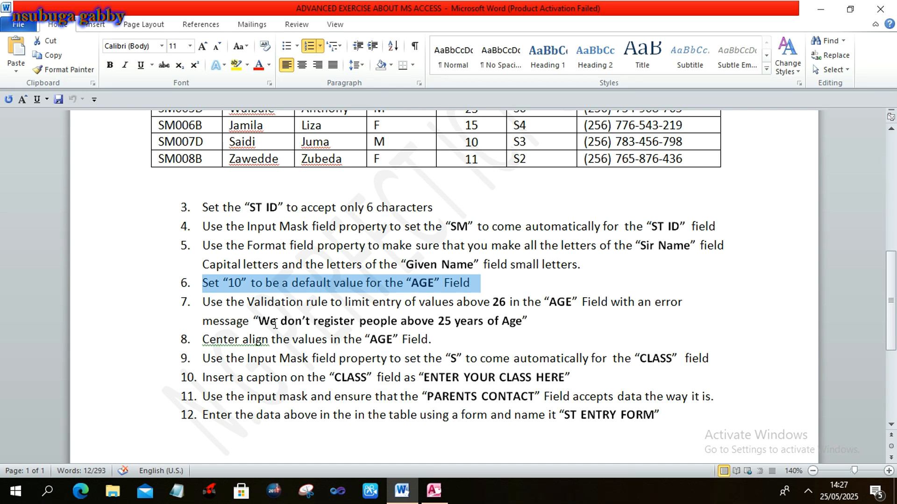
drag(259, 322, 516, 326)
key(ctrl+c)
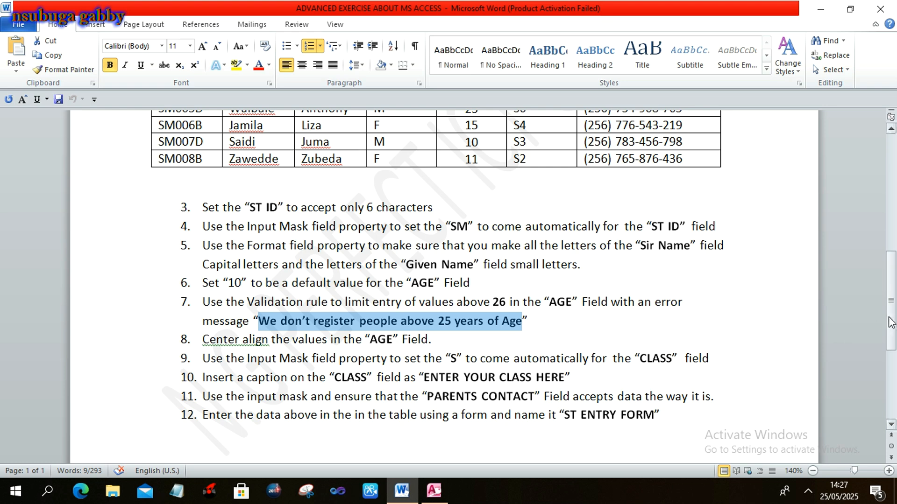
drag(889, 322, 886, 285)
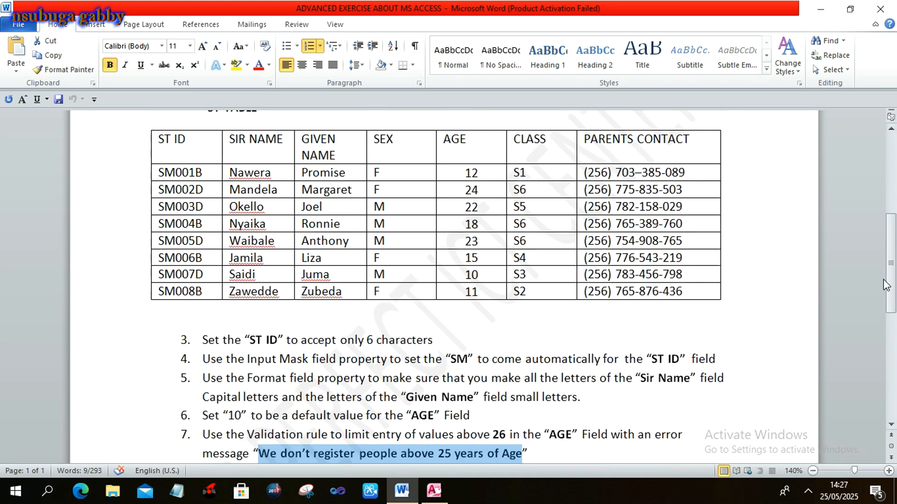
click(724, 275)
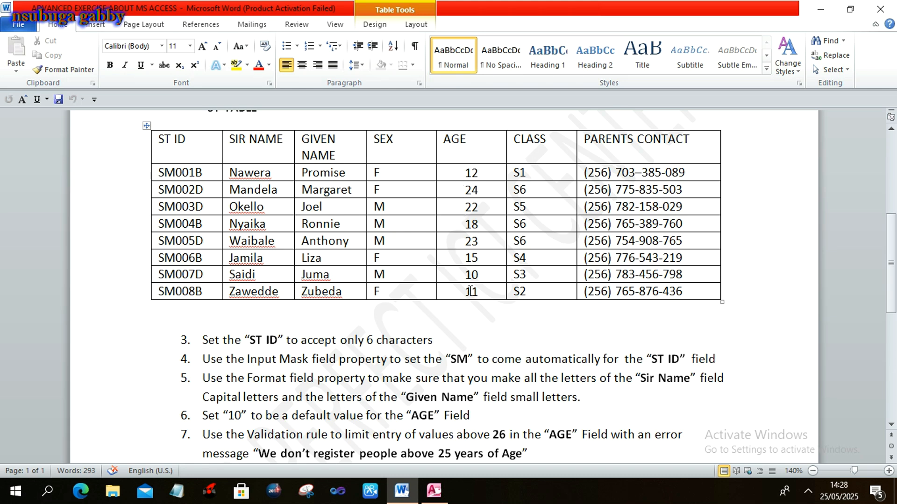
key(alt+Tab)
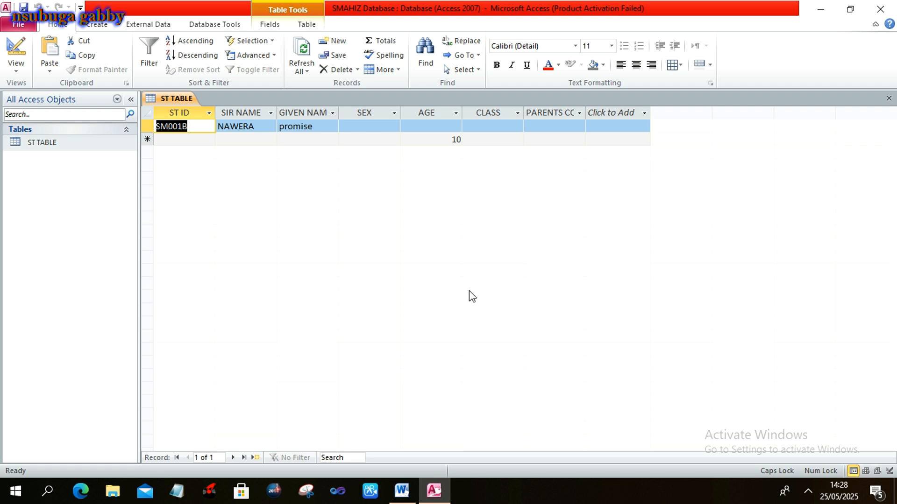
Give the AGE field validation rule <=25 and paste in the age-limit error message.
click(56, 143)
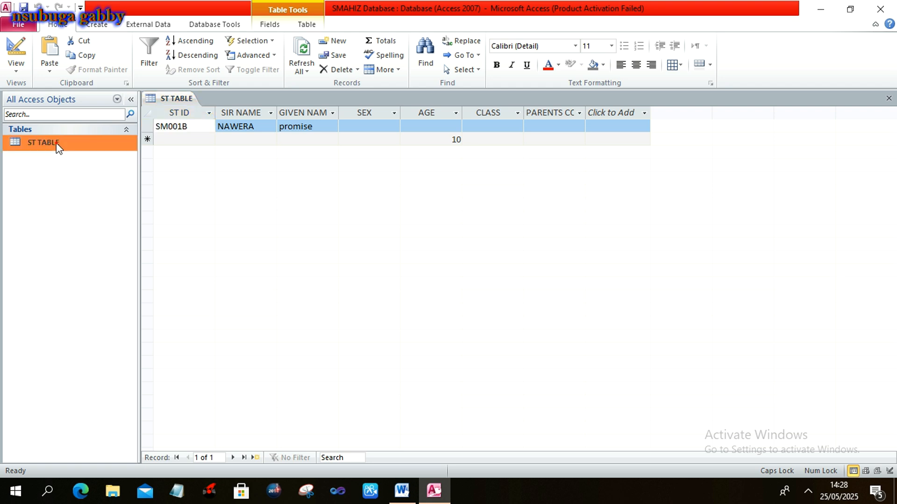
right_click(57, 142)
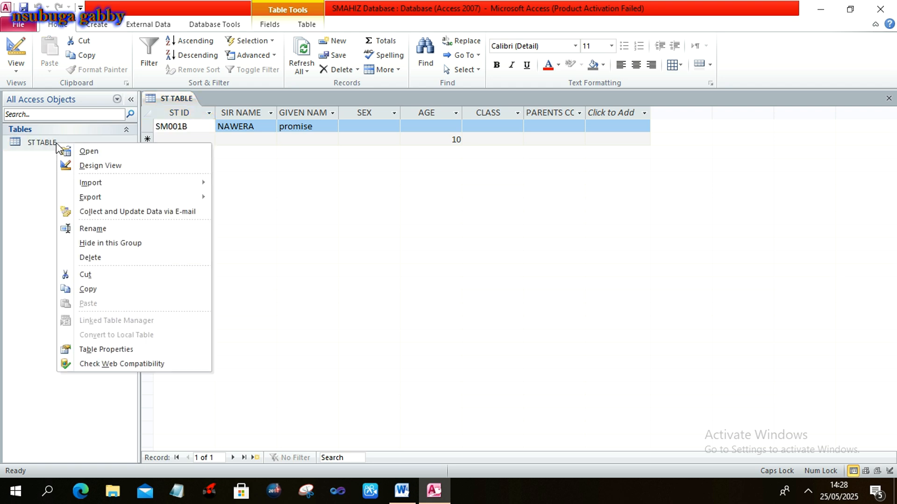
click(85, 170)
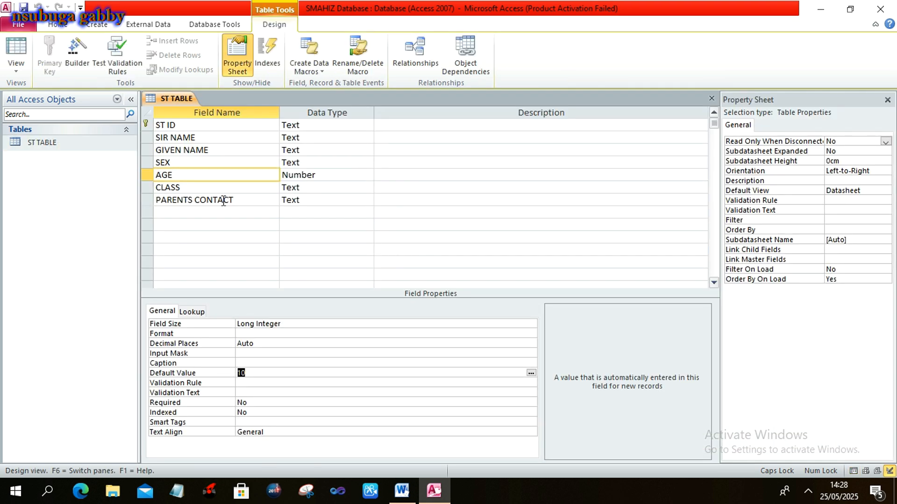
click(247, 176)
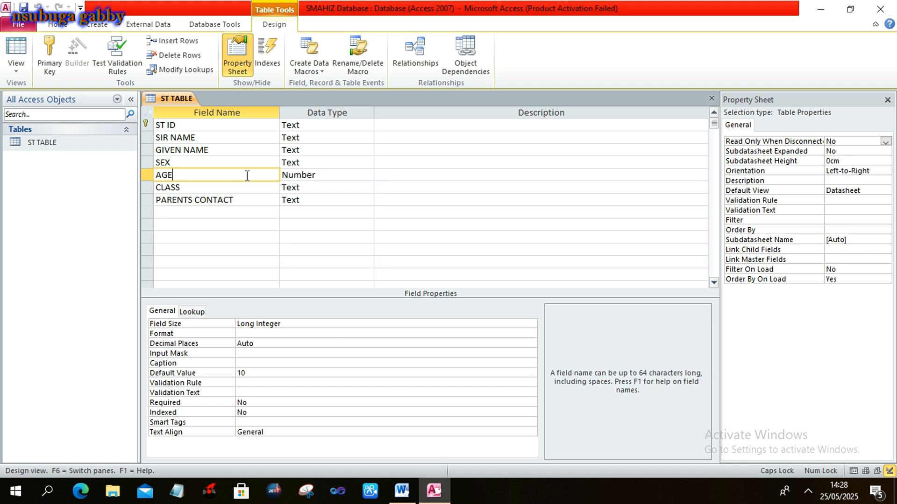
click(257, 383)
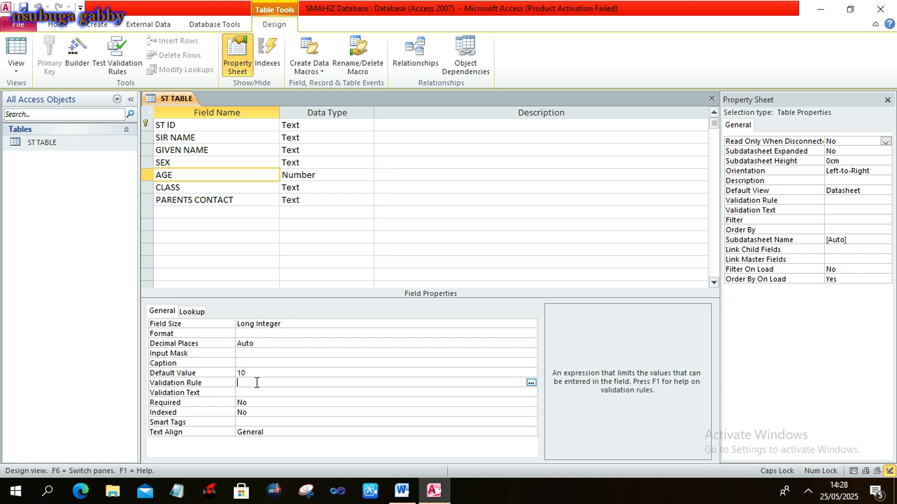
text(<=25)
click(269, 396)
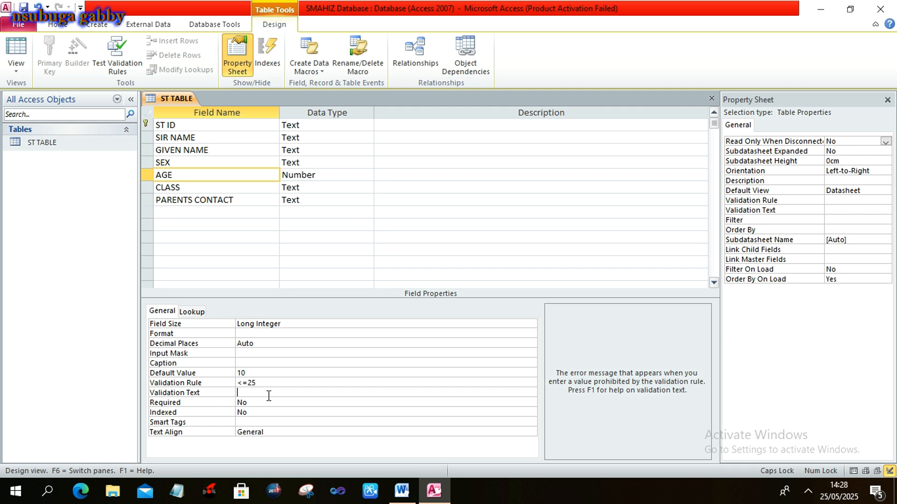
key(ctrl+v)
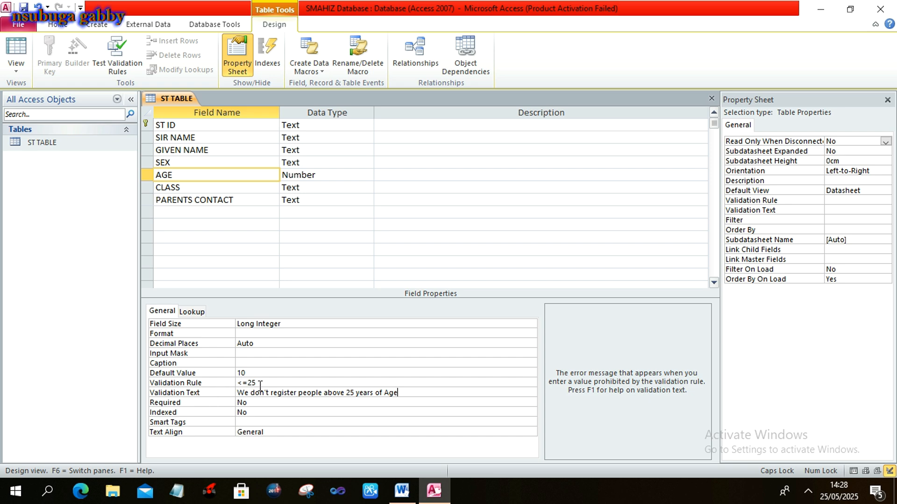
Save the design, accept both data-integrity prompts, and open ST TABLE's datasheet.
key(ctrl+s)
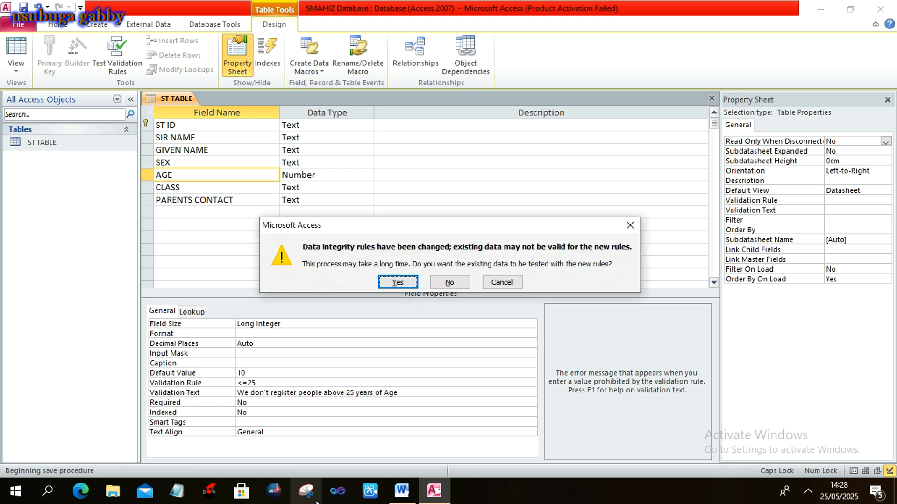
click(390, 283)
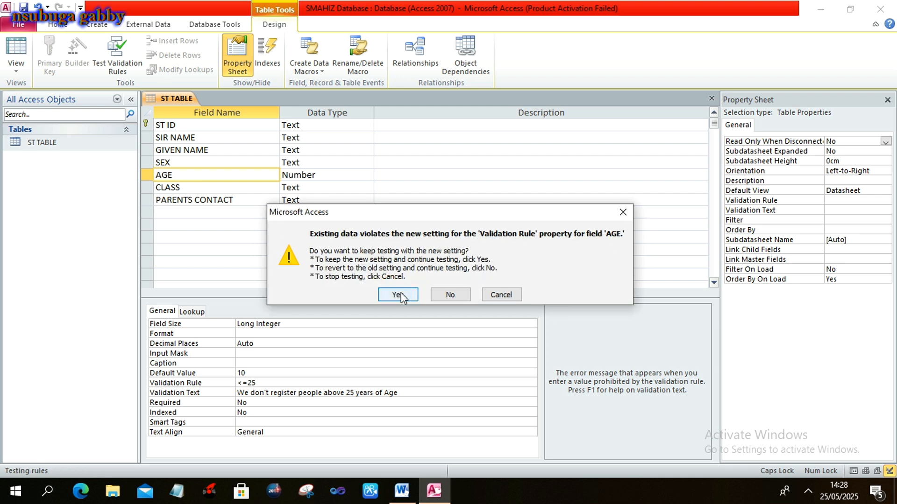
click(401, 293)
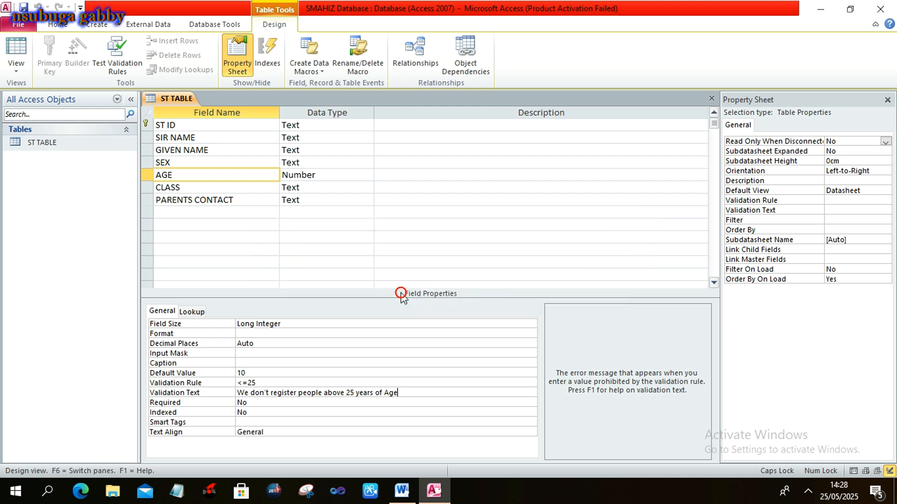
click(105, 144)
double_click(104, 143)
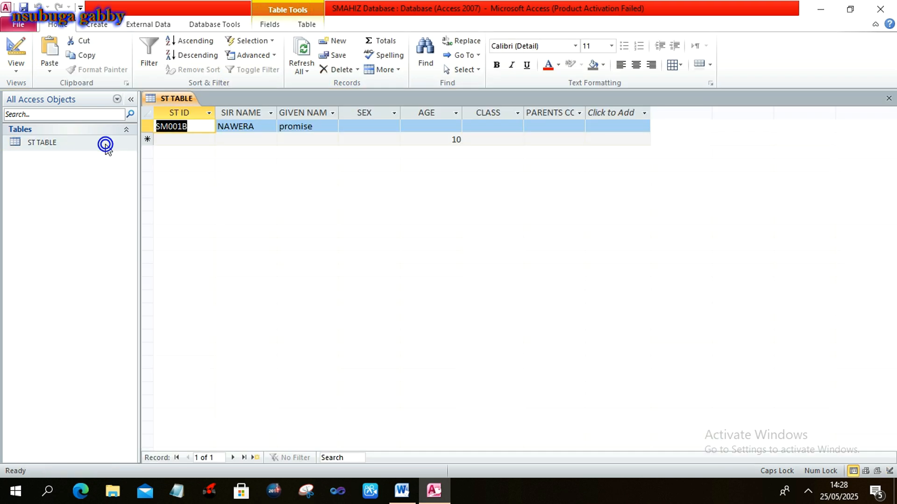
Enter 34 as the first record's AGE, see it rejected, and clear it.
click(426, 127)
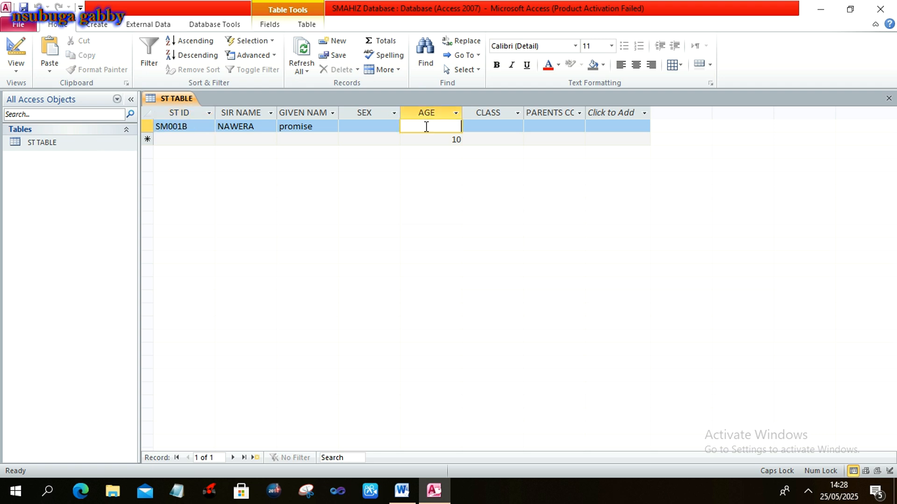
text(34)
click(485, 130)
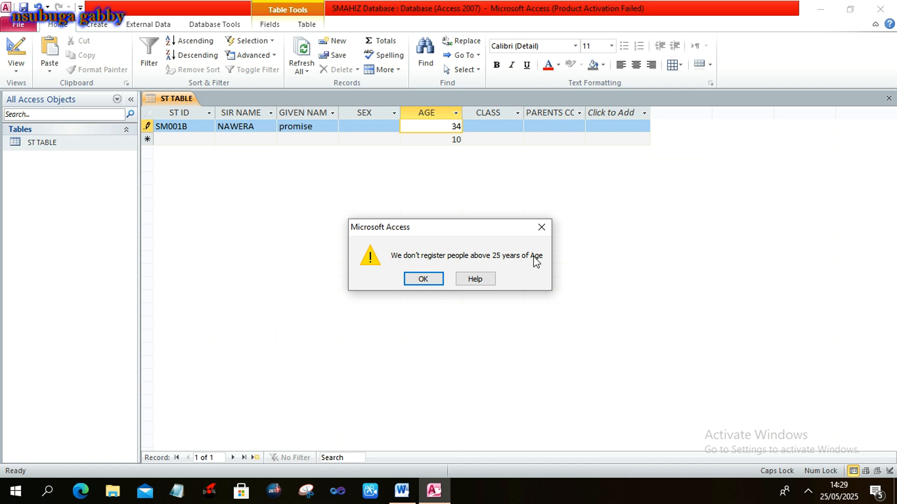
click(423, 279)
key(BackSpace)
key(BackSpace)
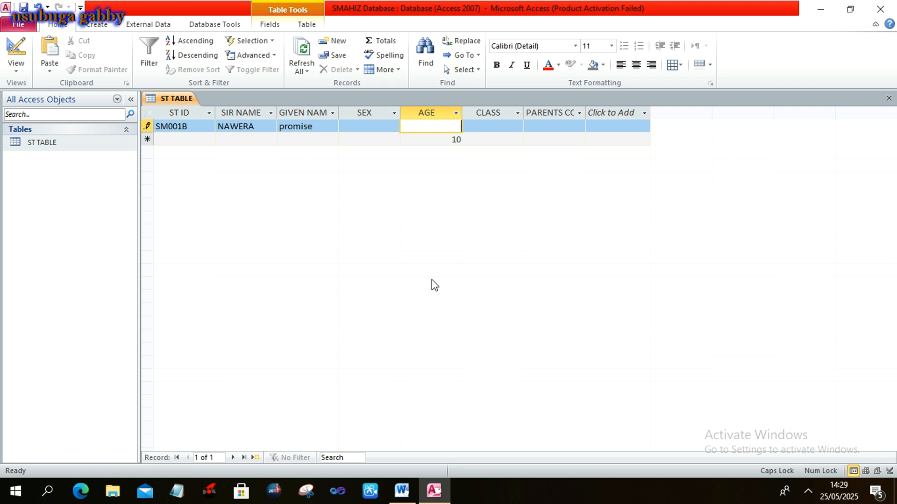
Give the first record AGE 12 and SEX F, then return to the Word exercise.
text(12)
click(370, 127)
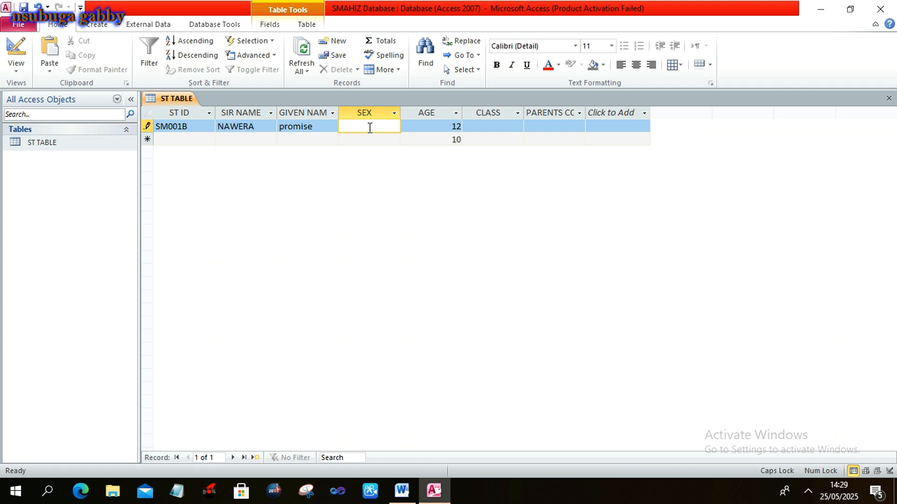
text(F)
click(487, 124)
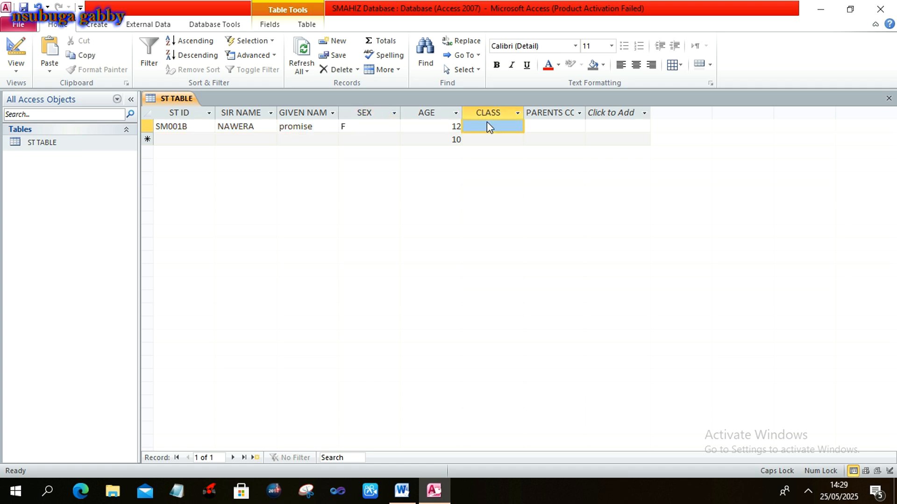
key(alt+Tab)
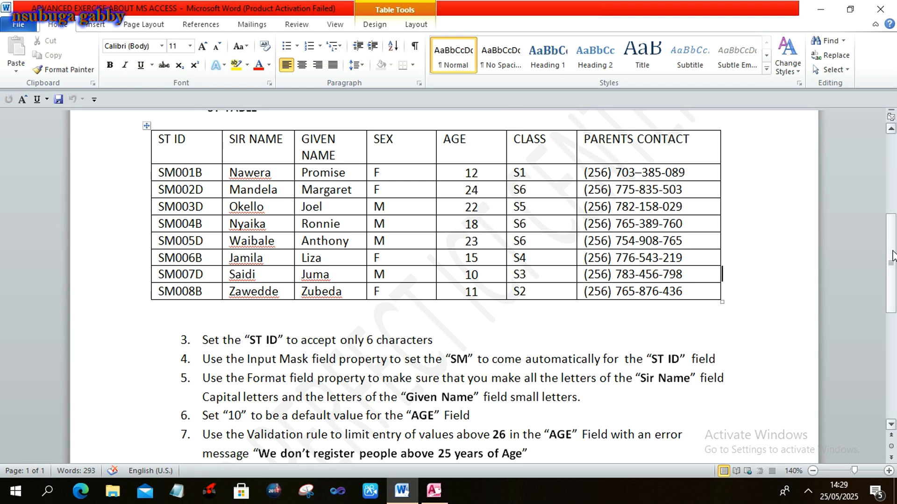
Highlight task 8 about center aligning AGE in Word, then return to Access.
drag(892, 255, 894, 305)
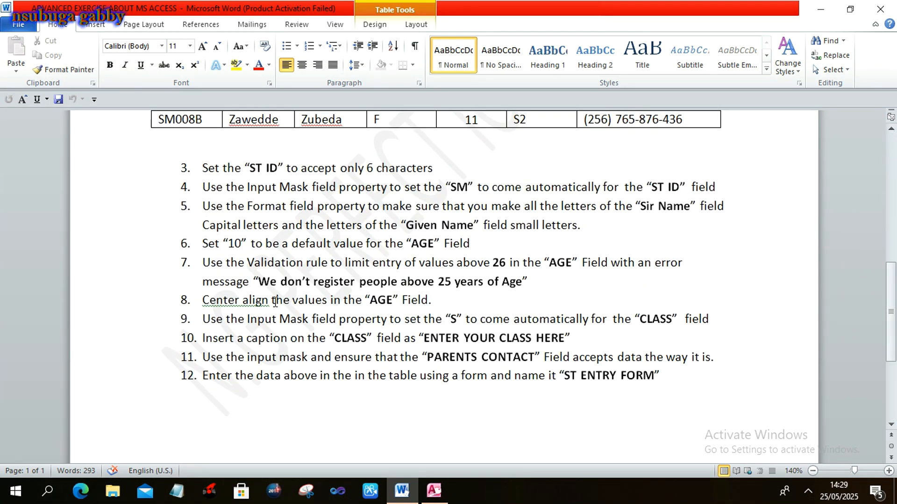
click(202, 301)
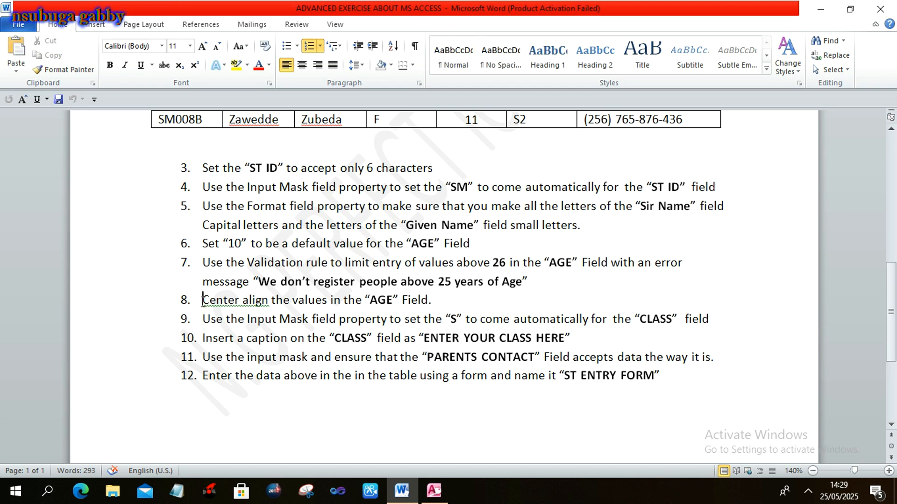
drag(202, 301, 430, 304)
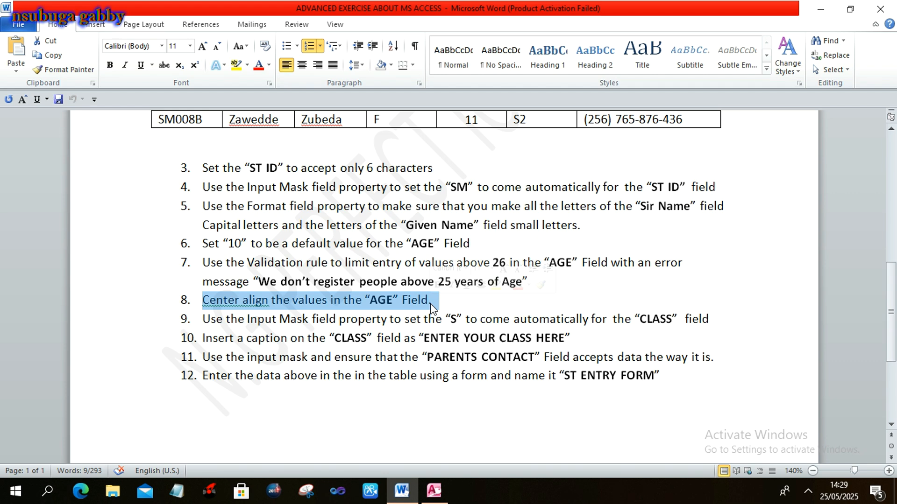
key(alt+Tab)
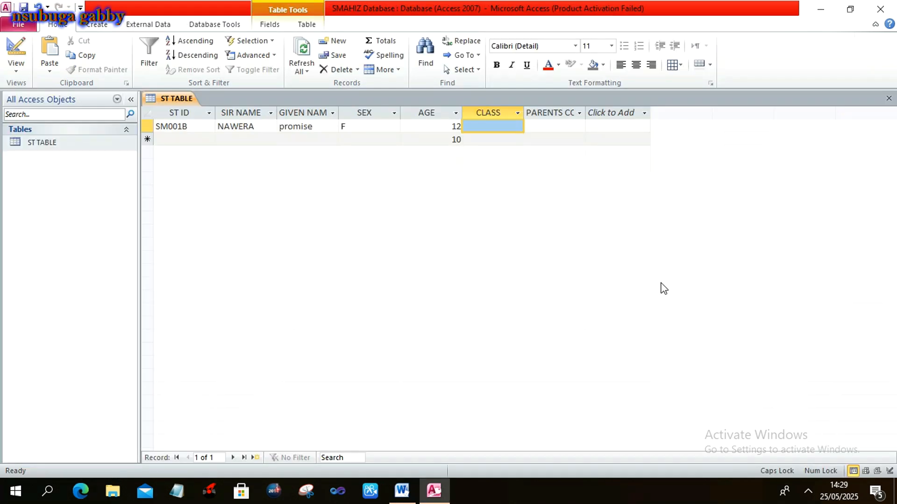
Set AGE's Text Align to Center, view the datasheet, then switch to Word.
click(92, 147)
right_click(92, 147)
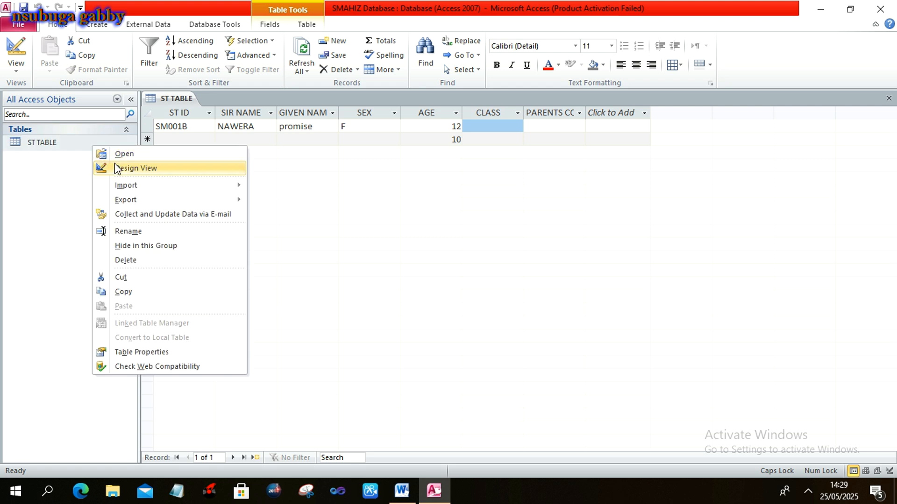
click(114, 163)
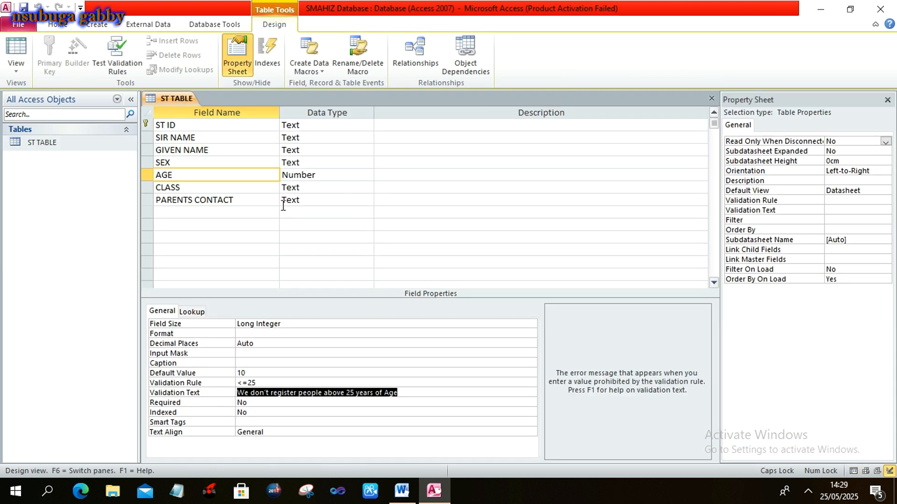
click(304, 174)
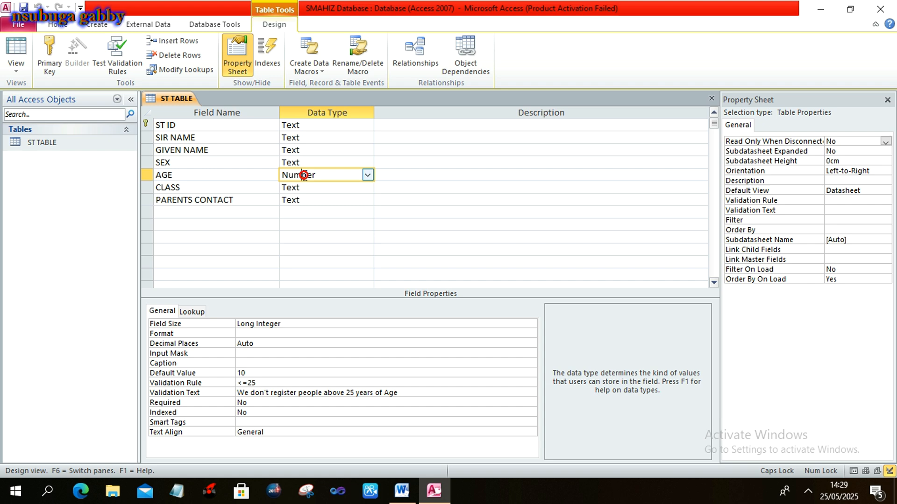
click(274, 175)
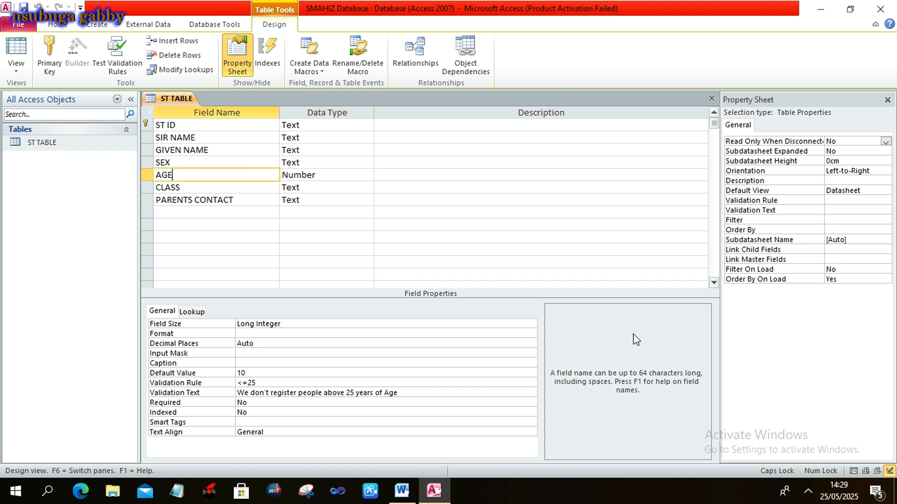
click(350, 433)
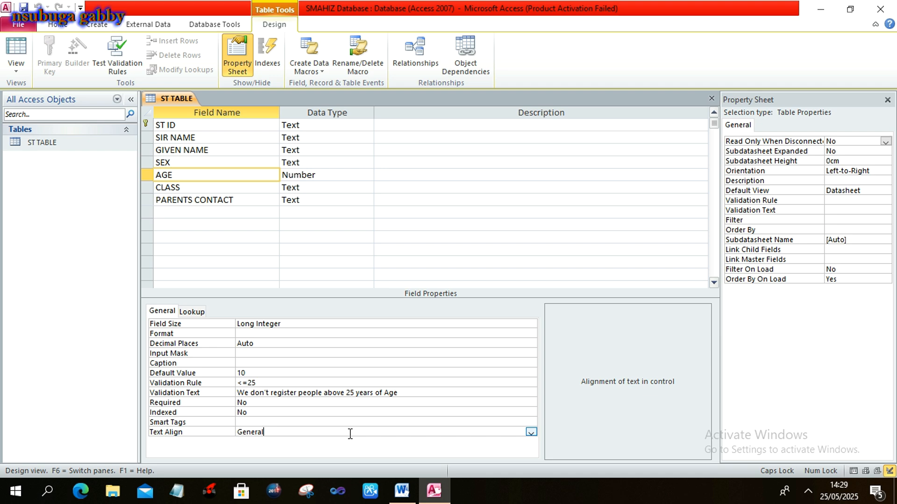
click(531, 432)
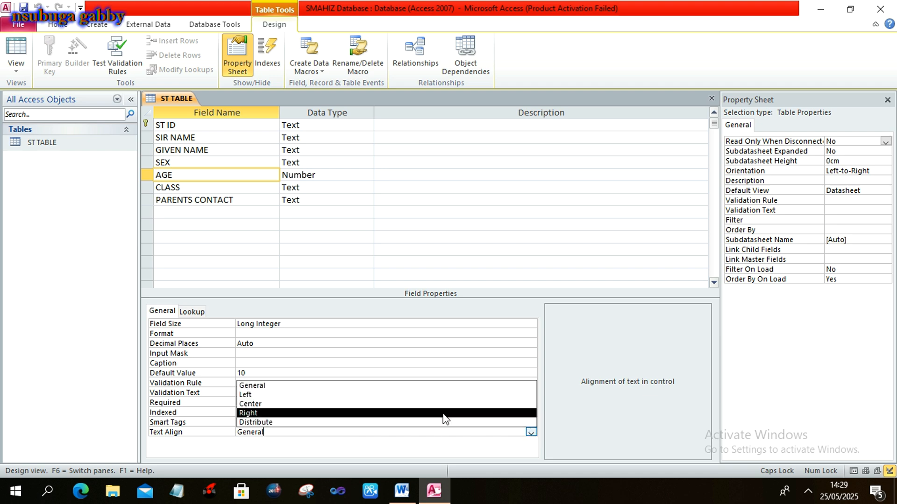
click(423, 406)
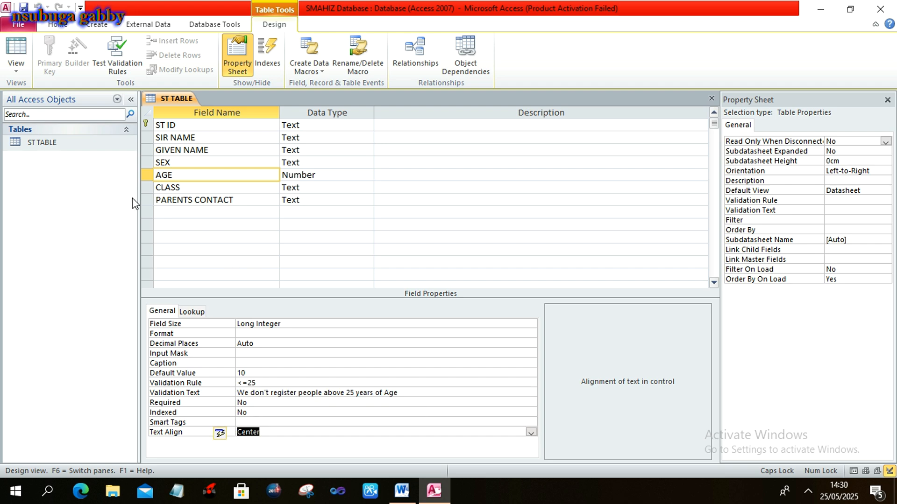
double_click(97, 145)
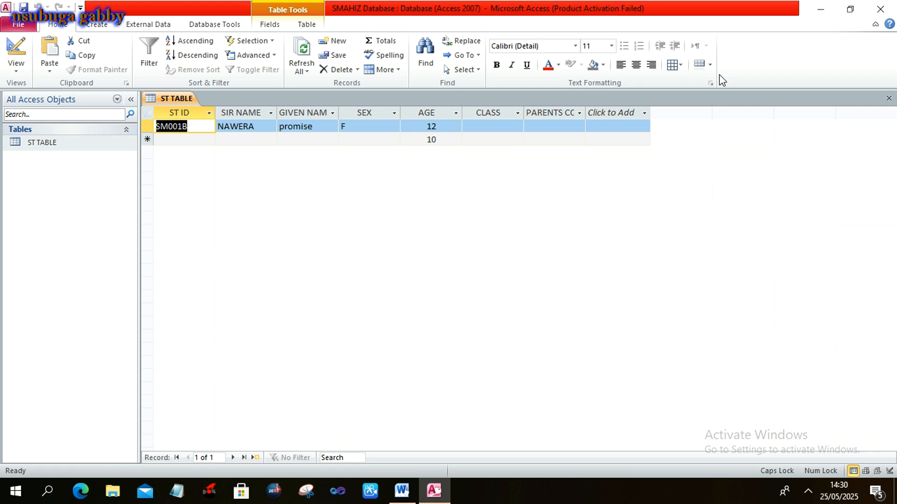
key(alt+Tab)
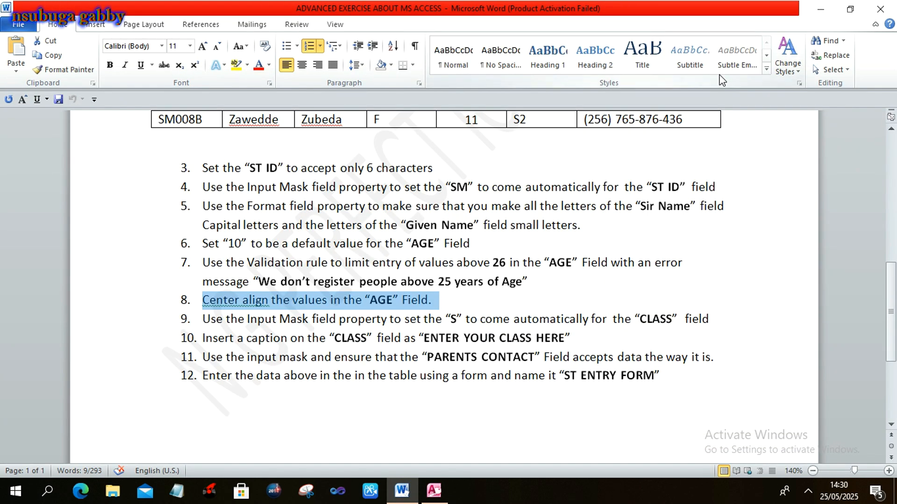
Highlight task 9 about the CLASS input mask, then return to Access.
click(206, 319)
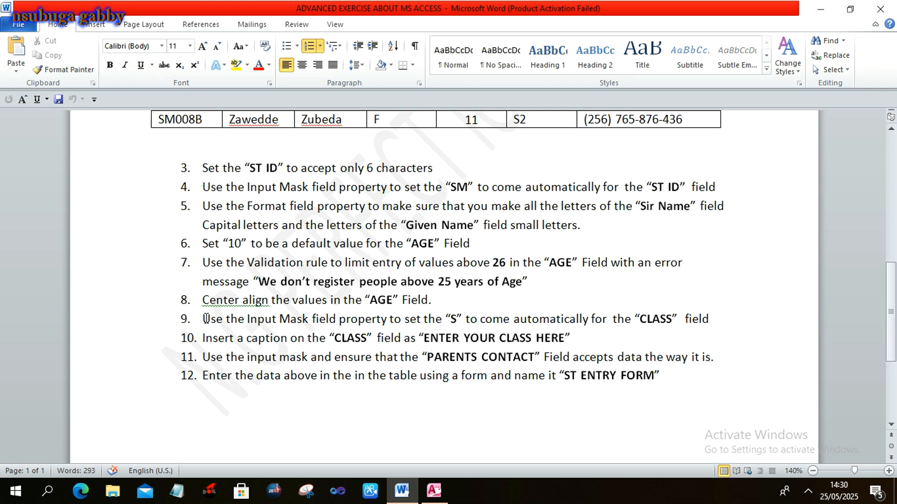
drag(205, 319, 713, 327)
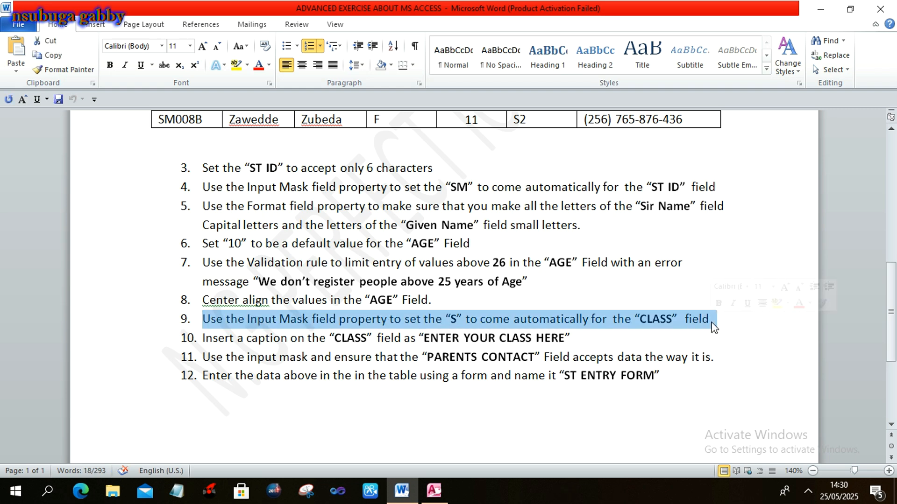
key(alt+Tab)
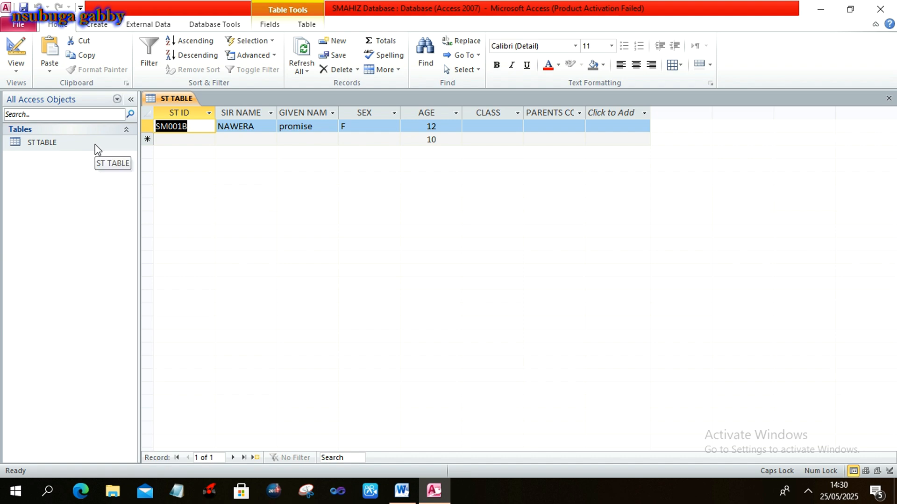
Enter the input mask "S"# for the CLASS field, then open ST TABLE's datasheet.
click(95, 144)
right_click(95, 145)
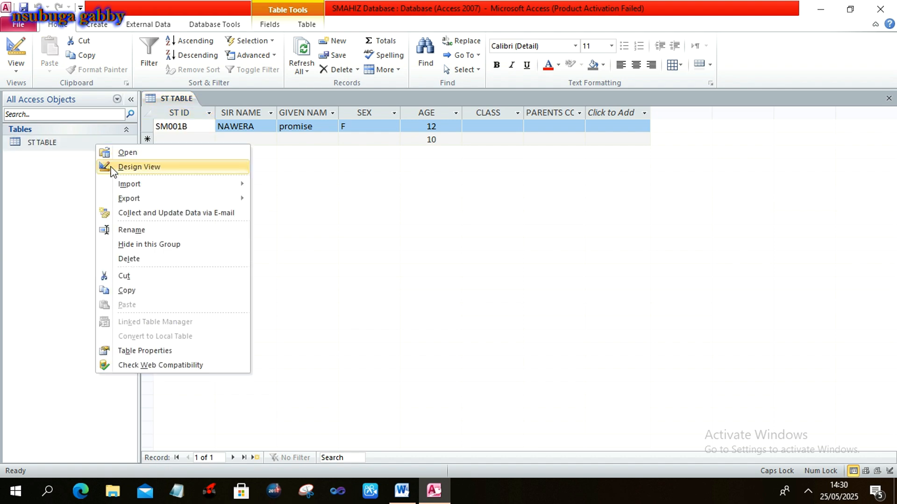
click(112, 169)
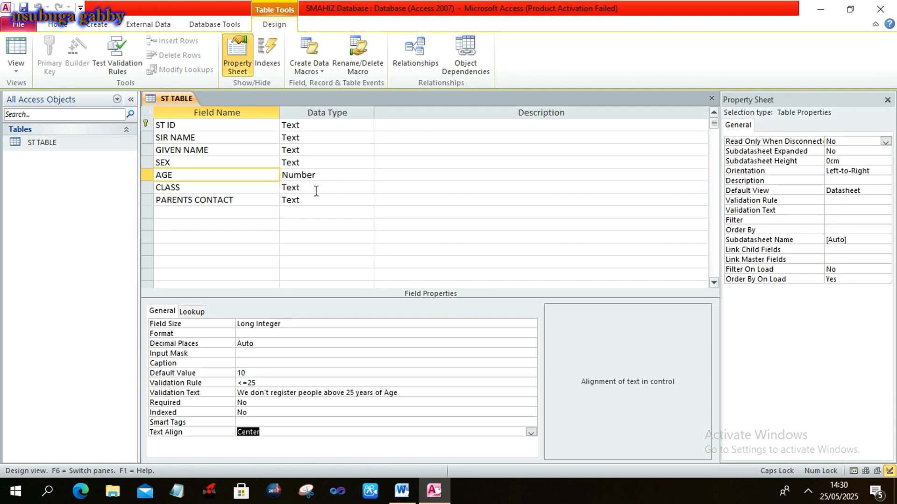
click(264, 187)
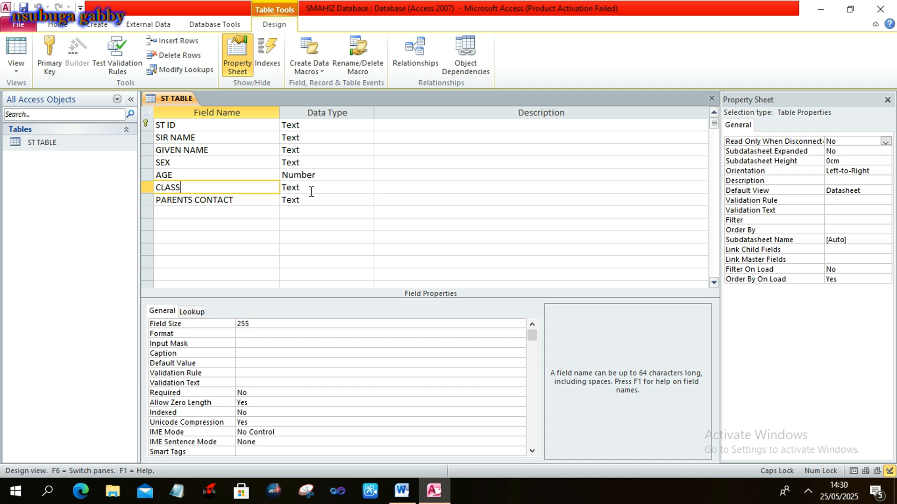
click(252, 352)
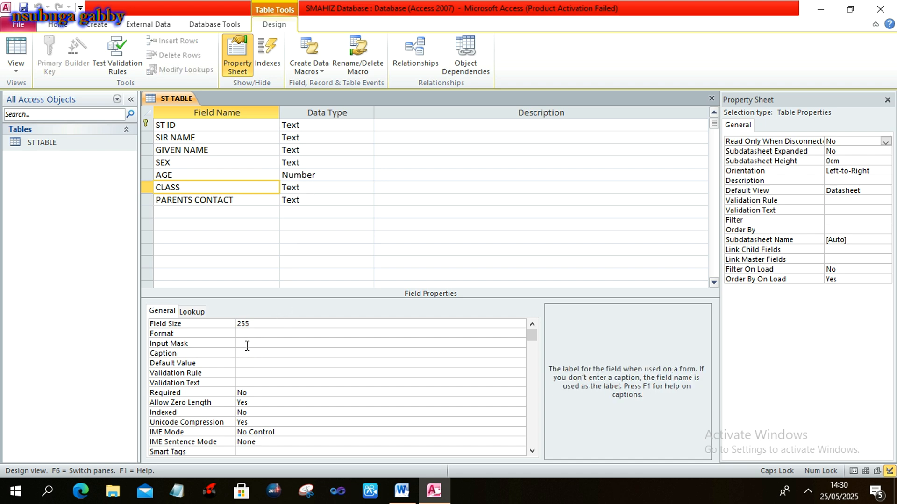
click(247, 344)
text(")
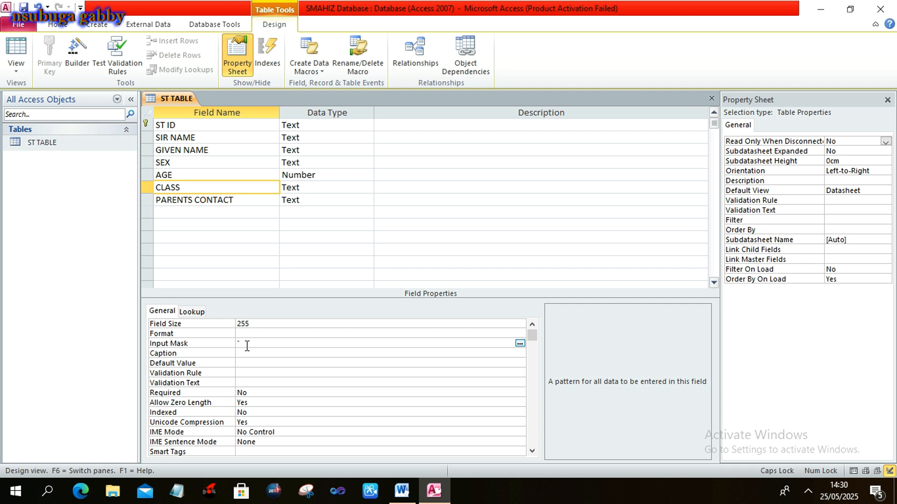
text(S"#)
key(alt+Tab)
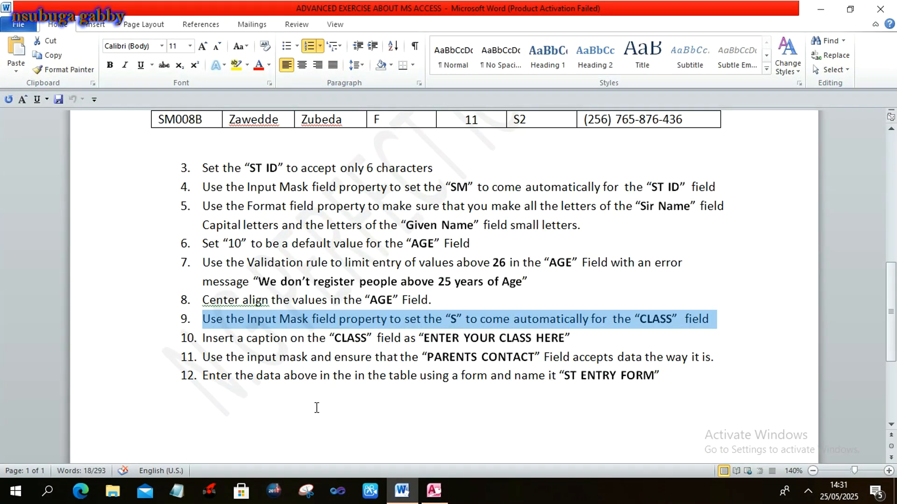
key(alt+Tab)
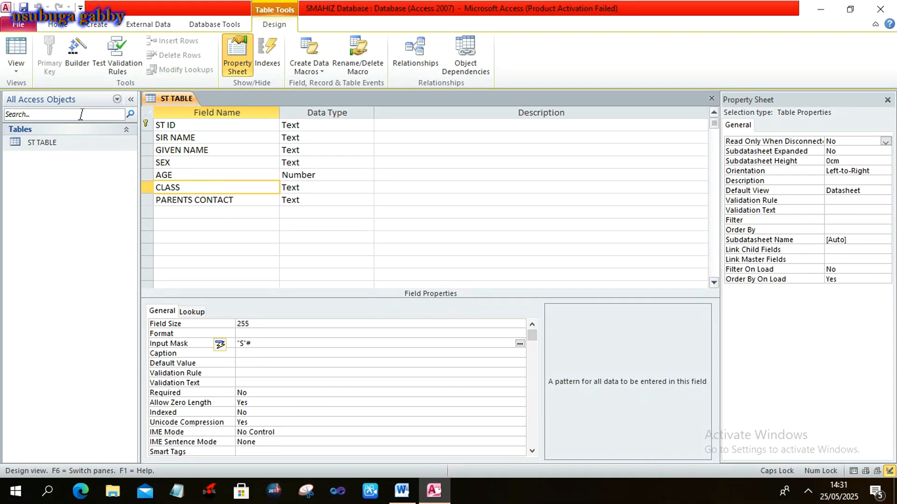
double_click(69, 146)
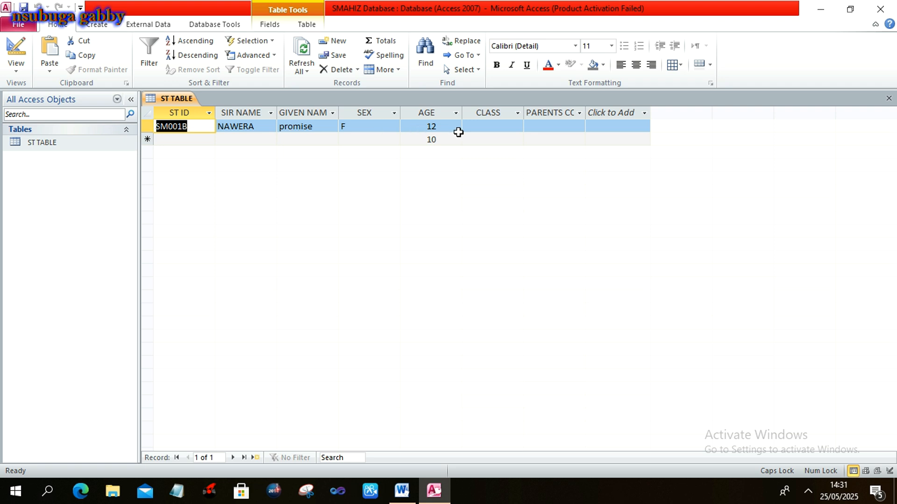
Enter CLASS S1 for the first record, save it, and switch to Word.
click(486, 126)
text(S)
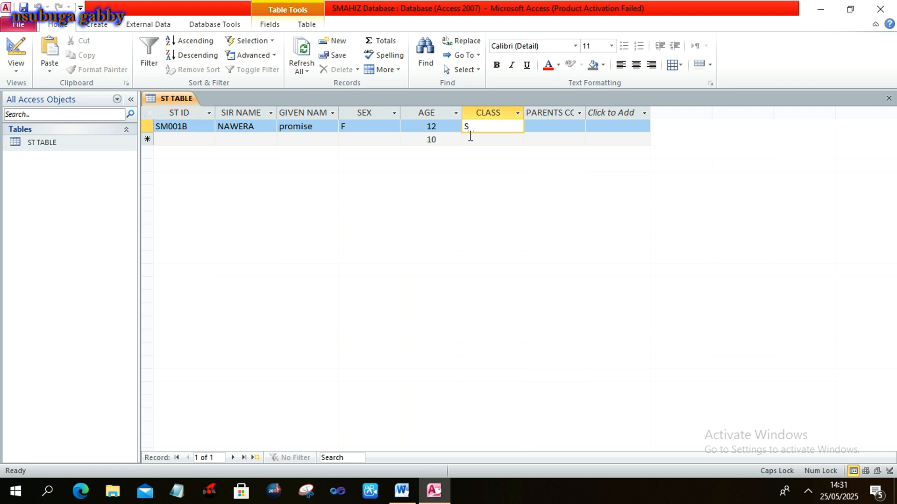
key(BackSpace)
click(469, 133)
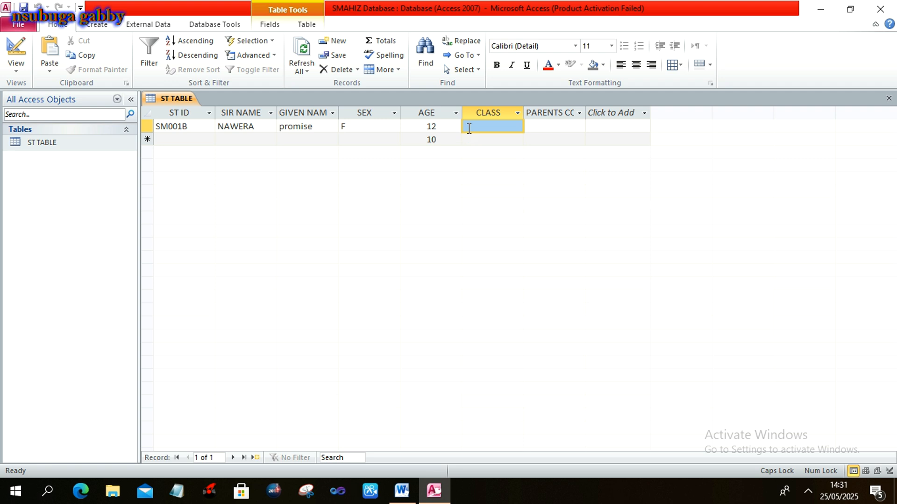
text(S)
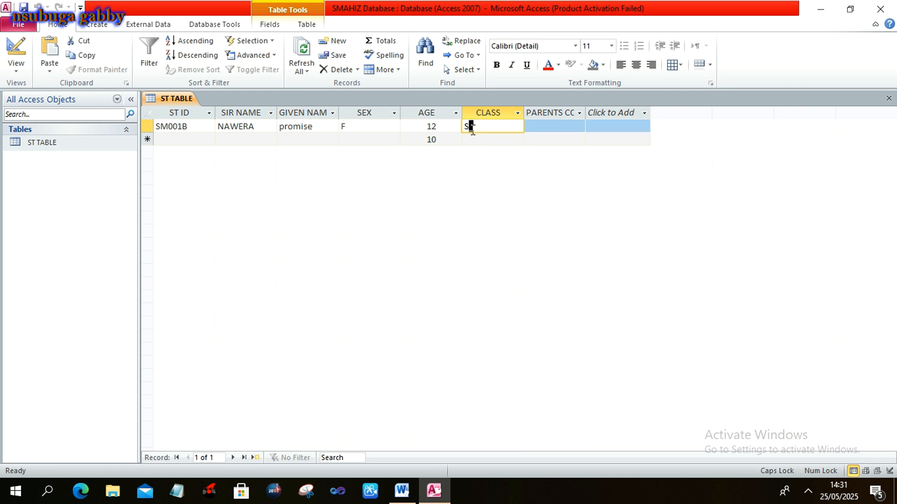
text(1)
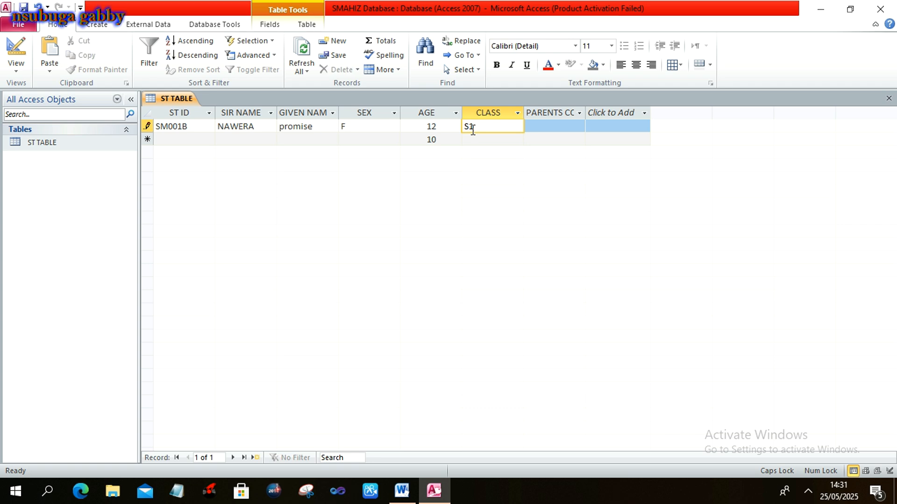
click(527, 139)
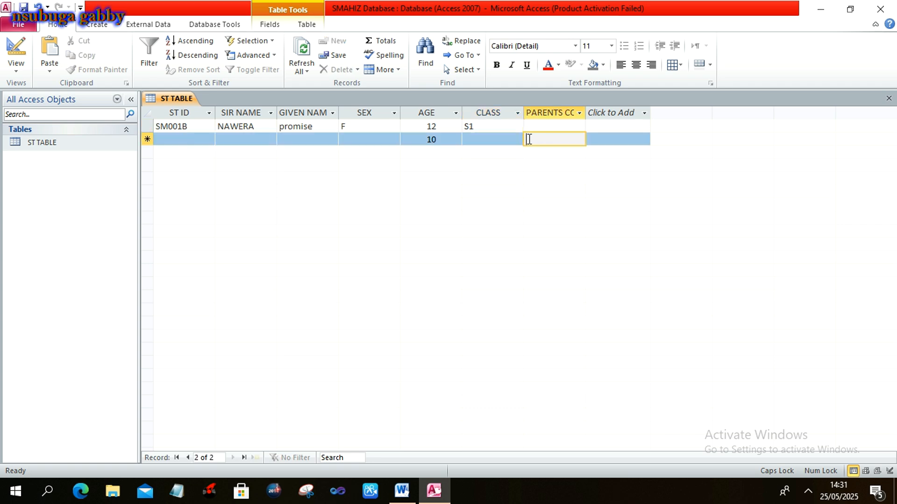
key(alt+Tab)
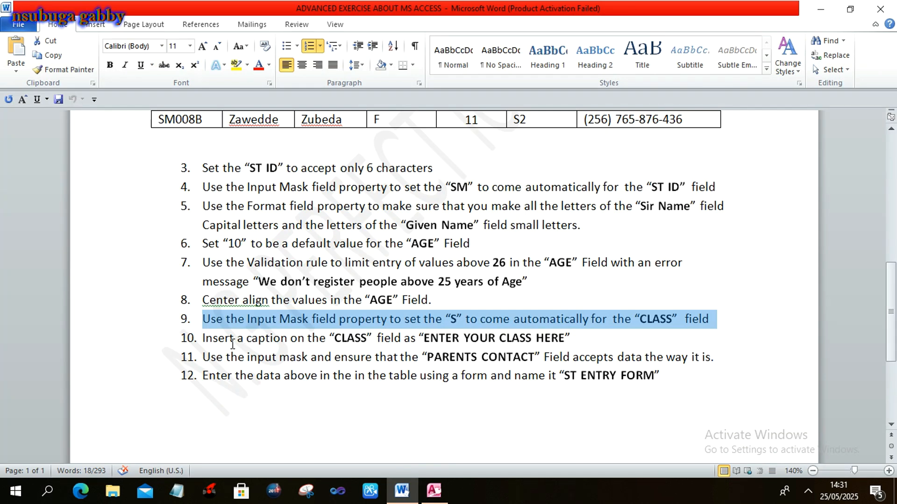
Highlight task 10 and its caption wording ENTER YOUR CLASS HERE, then select ST TABLE in Access.
click(202, 339)
drag(202, 339, 574, 350)
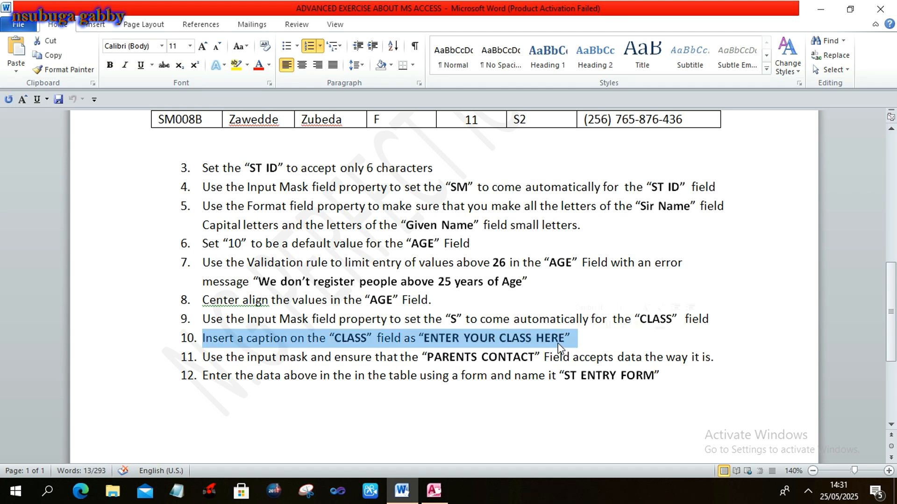
click(489, 340)
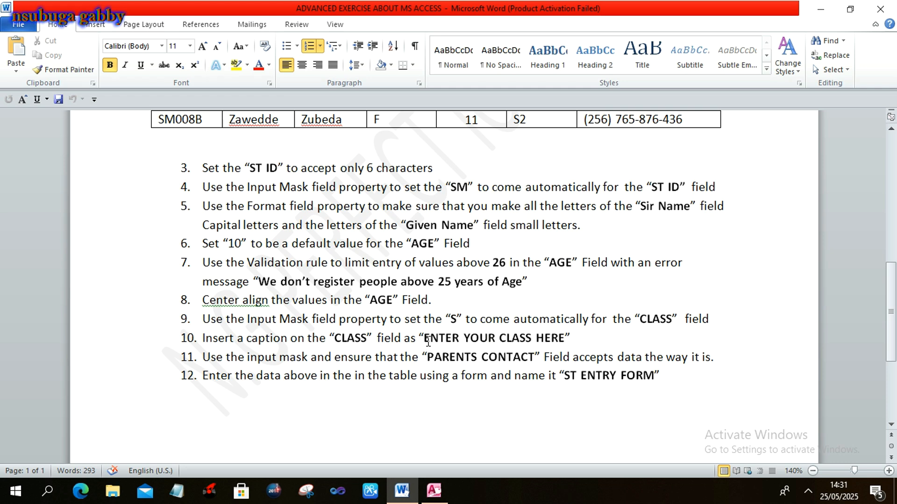
drag(423, 340, 544, 340)
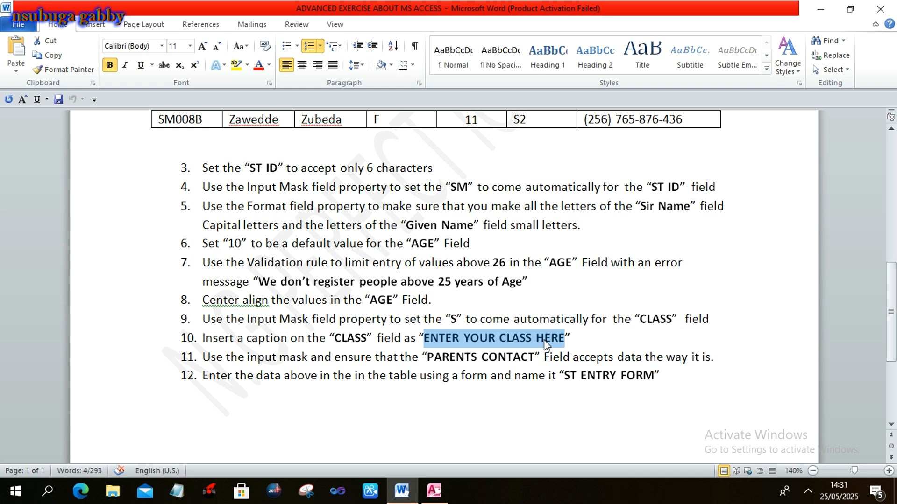
key(alt+Tab)
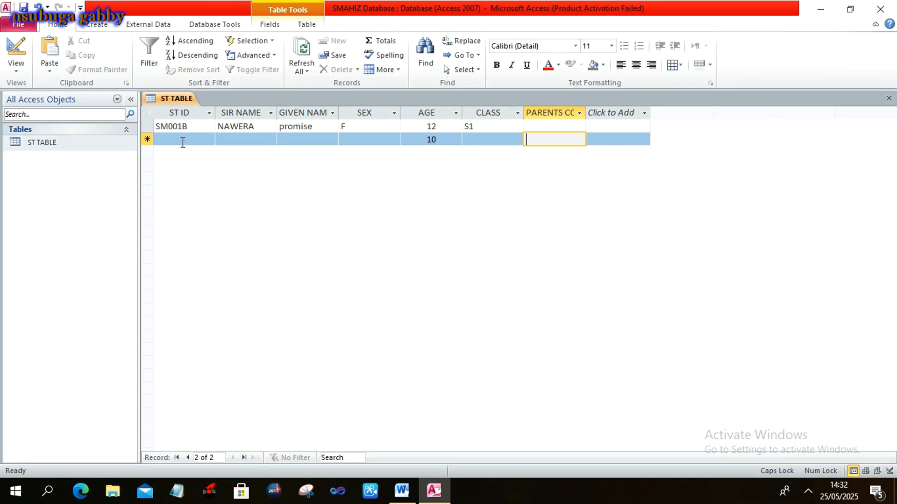
click(81, 144)
Caption the CLASS field 'ENTER YOUR CLASS HERE' in Design view, then reopen ST TABLE's datasheet.
right_click(81, 144)
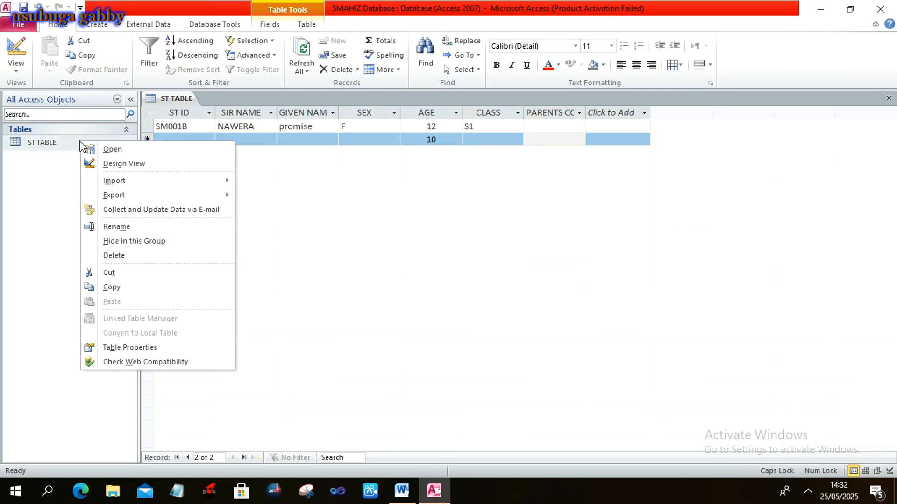
click(96, 163)
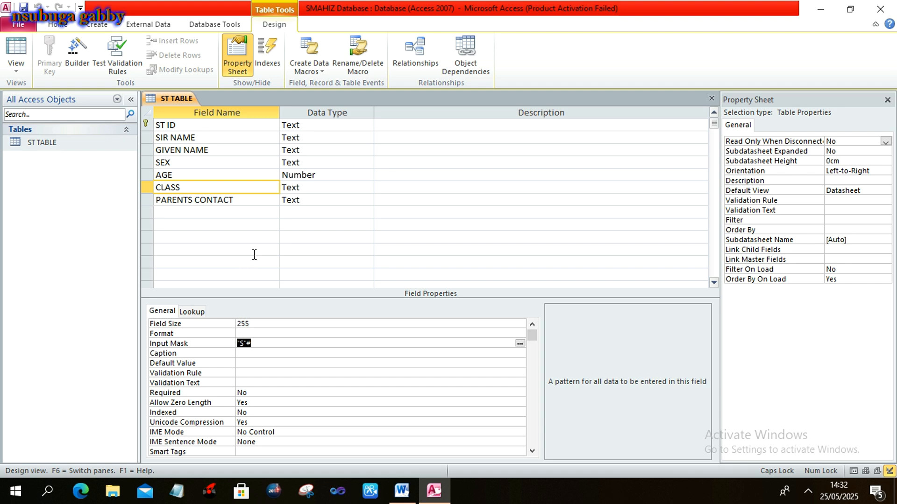
click(276, 188)
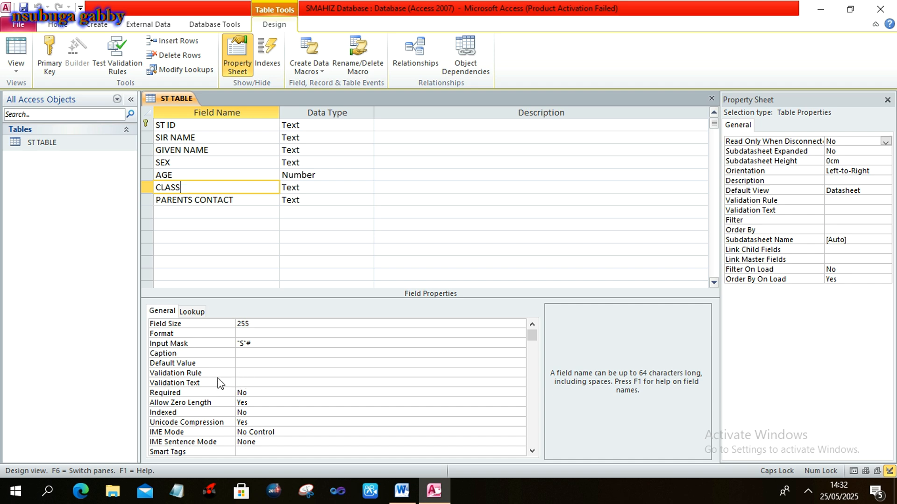
click(244, 354)
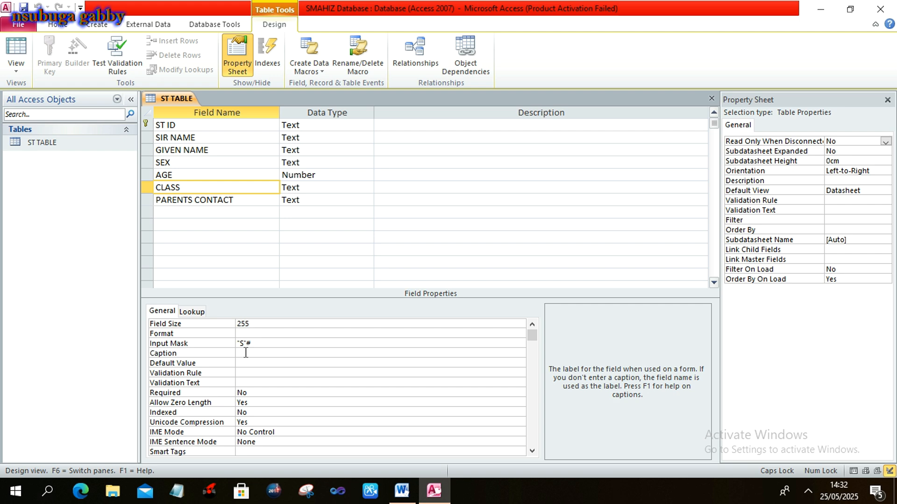
text(ENTER YOUR CLASS HERE)
double_click(68, 145)
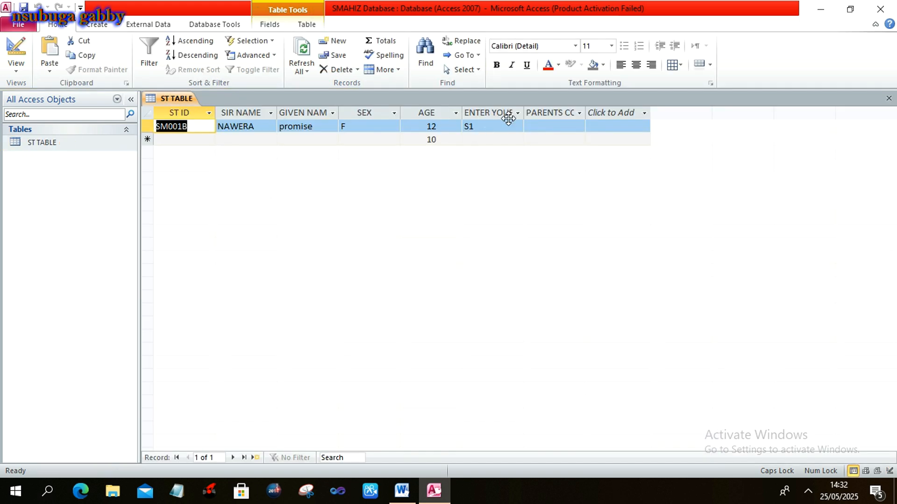
Widen the ENTER YOUR CLASS HERE column to show its full heading, then go to Word.
drag(524, 114, 577, 117)
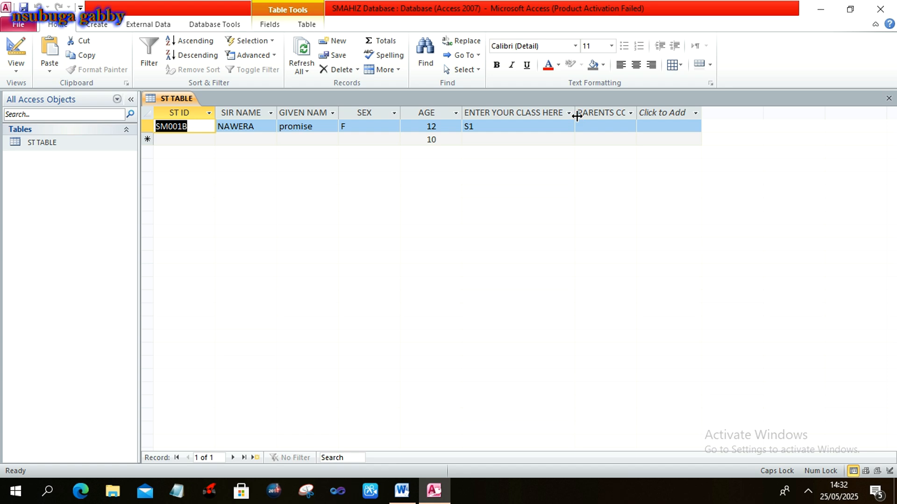
key(alt+Tab)
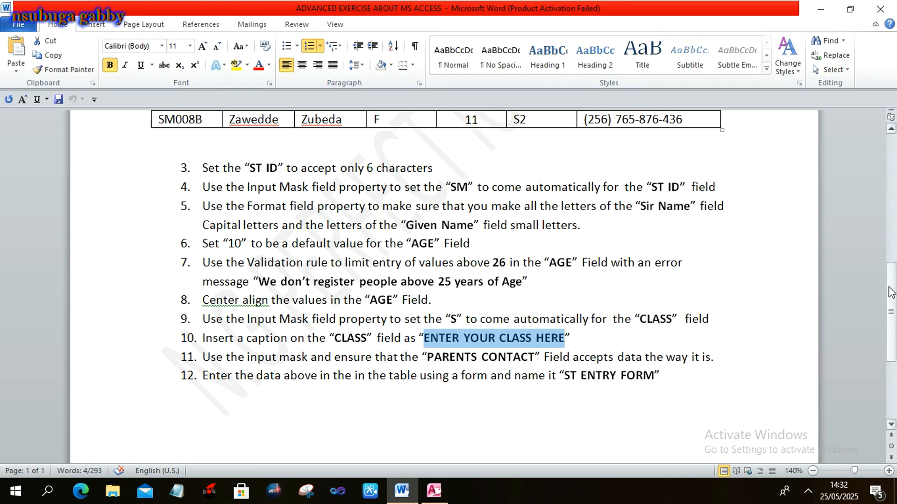
Highlight task 11's PARENTS CONTACT input-mask text and check the student table's phone formats.
drag(890, 292, 894, 313)
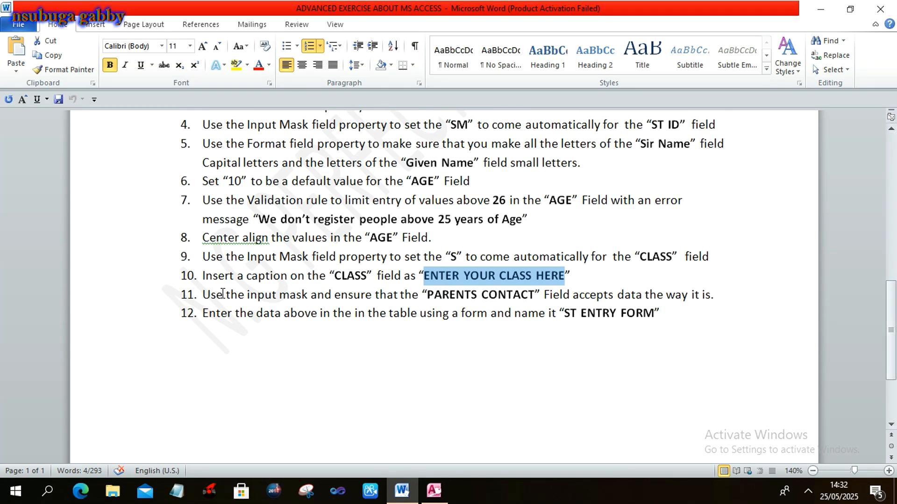
click(205, 295)
drag(268, 298, 712, 297)
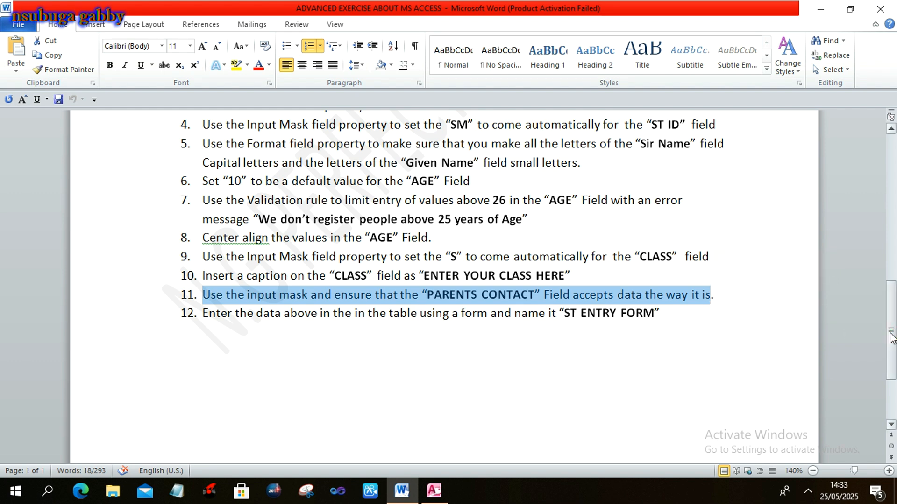
drag(890, 335, 891, 312)
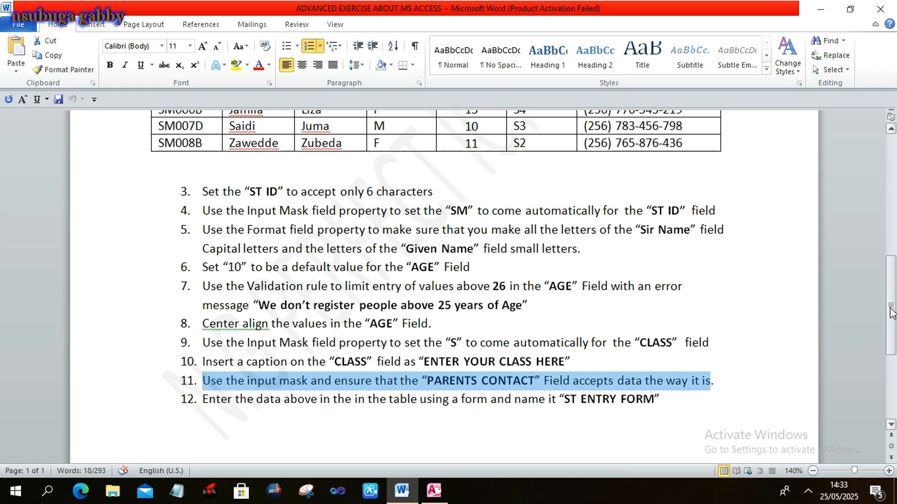
drag(890, 312, 891, 274)
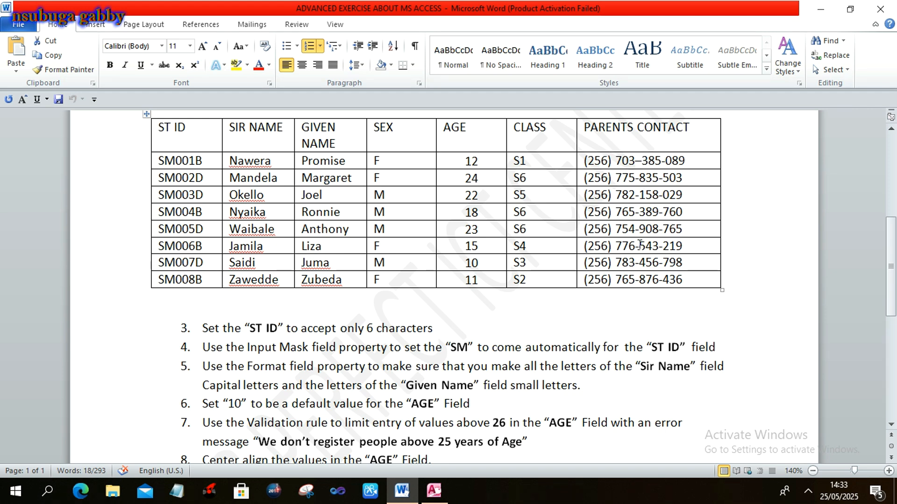
key(alt+Tab)
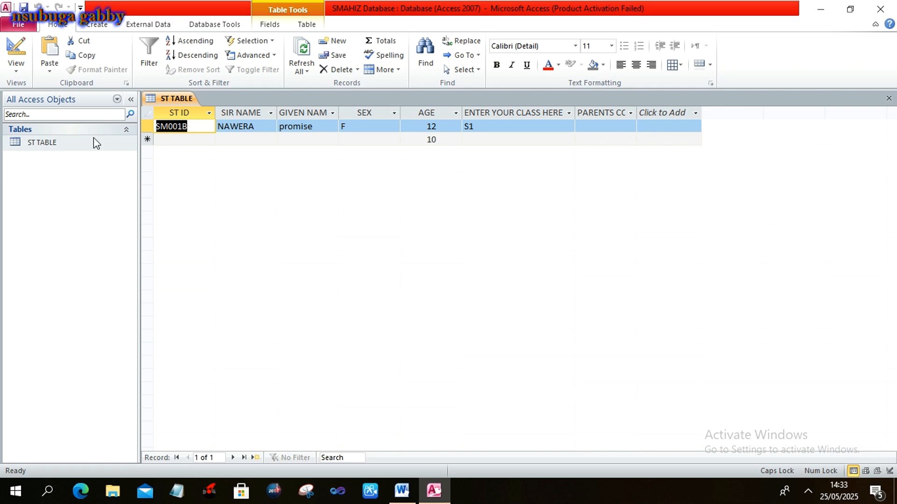
Set PARENTS CONTACT's input mask to "(256) "###-###-### in Design view, then reopen ST TABLE's datasheet.
double_click(87, 143)
click(94, 142)
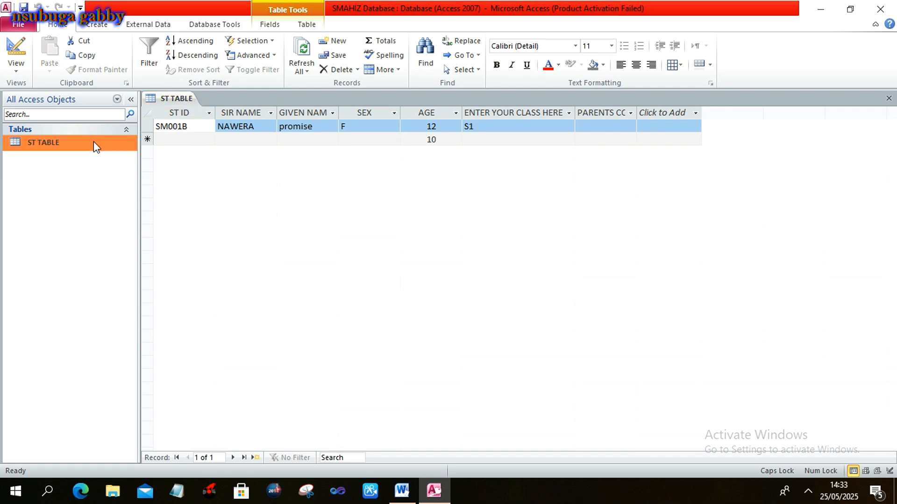
right_click(93, 141)
click(110, 162)
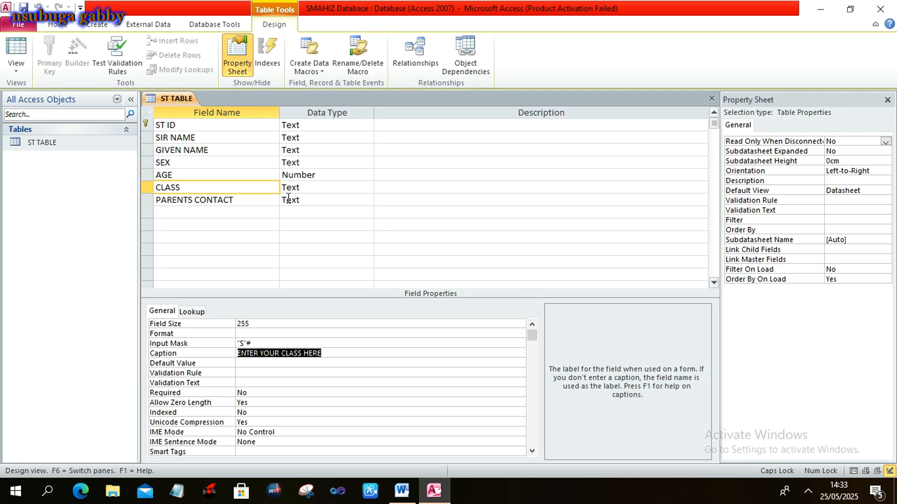
click(270, 199)
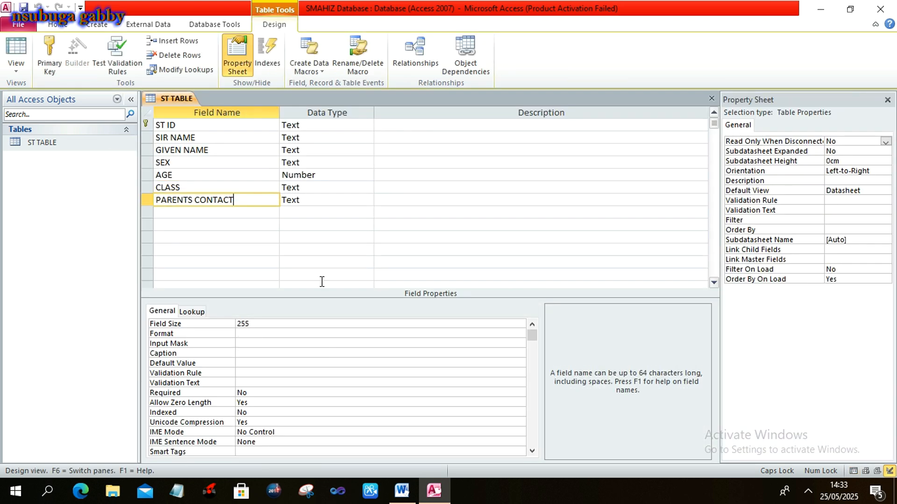
click(254, 347)
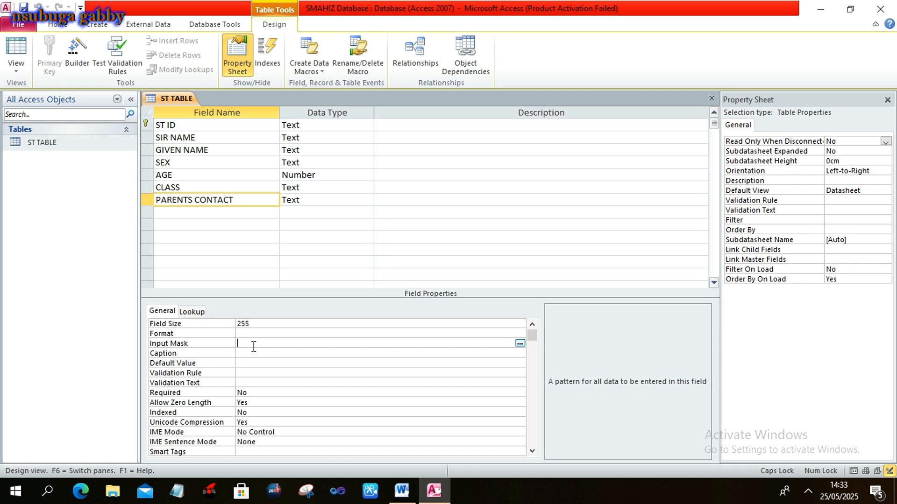
text("(256))
text(###-###-###)
click(330, 382)
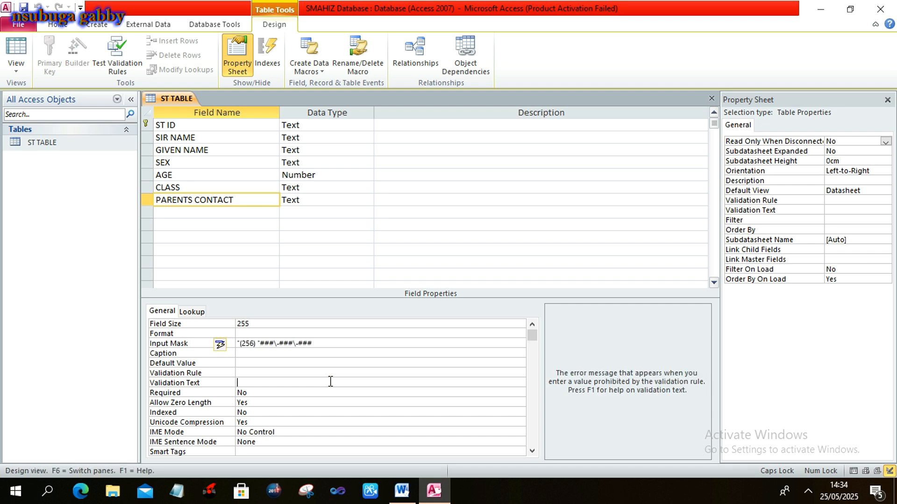
double_click(71, 145)
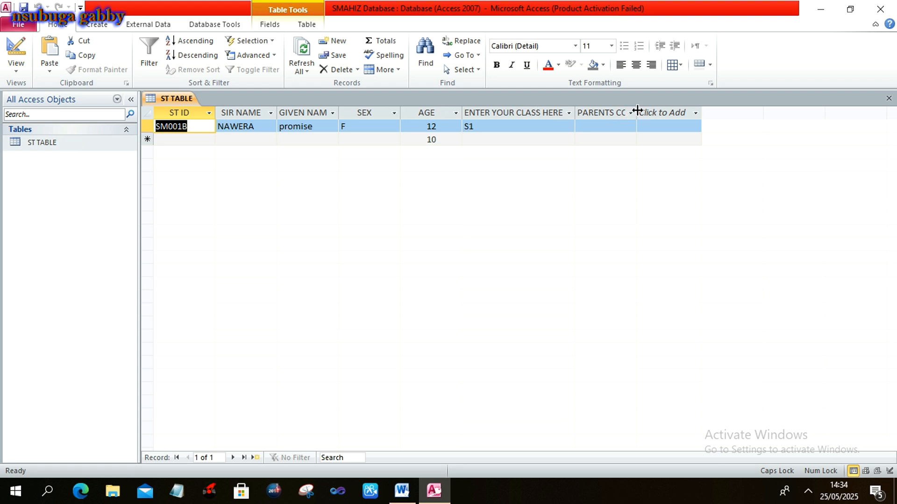
Widen the PARENTS CONTACT column to show its full title.
drag(637, 110, 677, 112)
click(679, 114)
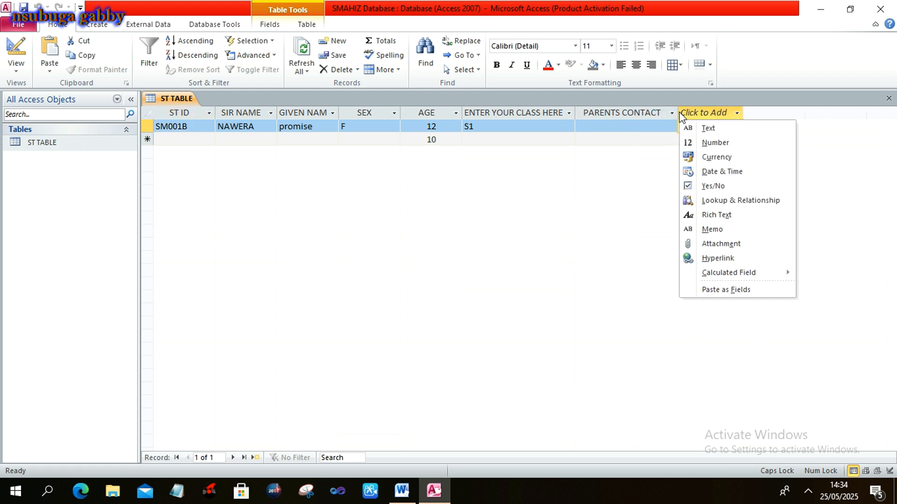
click(627, 125)
Enter the parent's phone number after the (256) prefix in the first record.
click(628, 126)
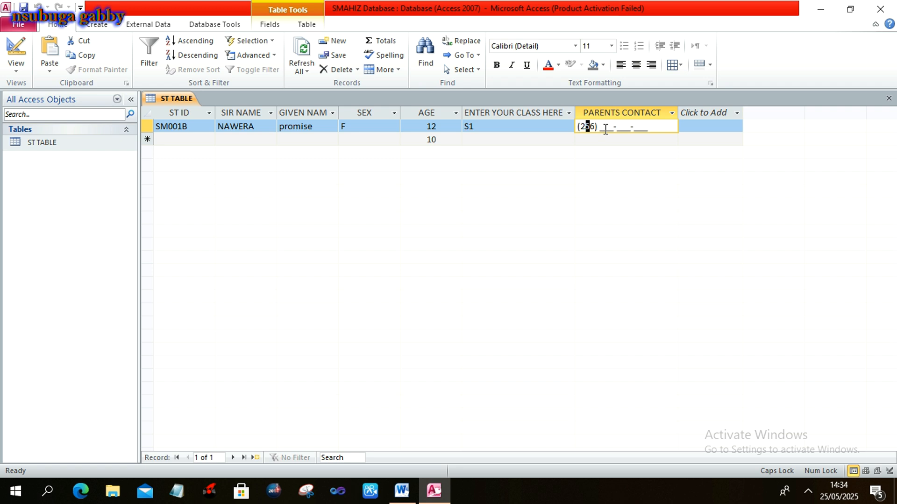
click(605, 129)
click(601, 129)
key(alt+Tab)
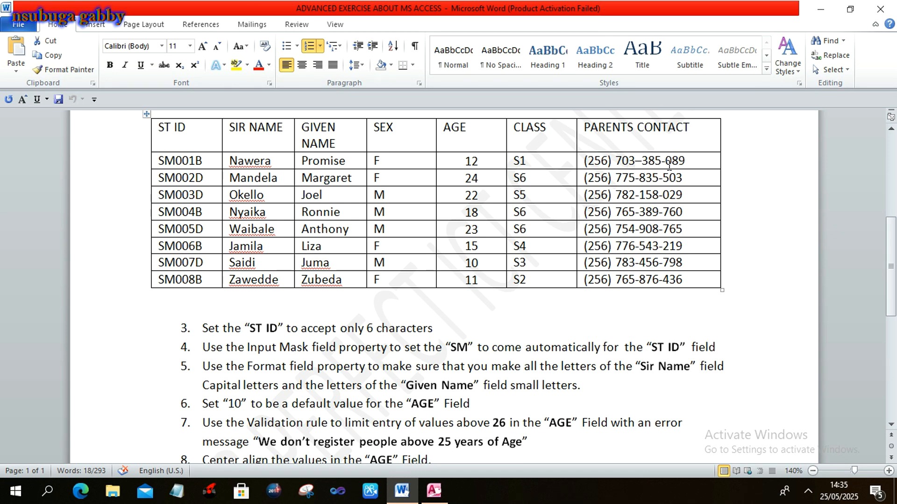
key(alt+Tab)
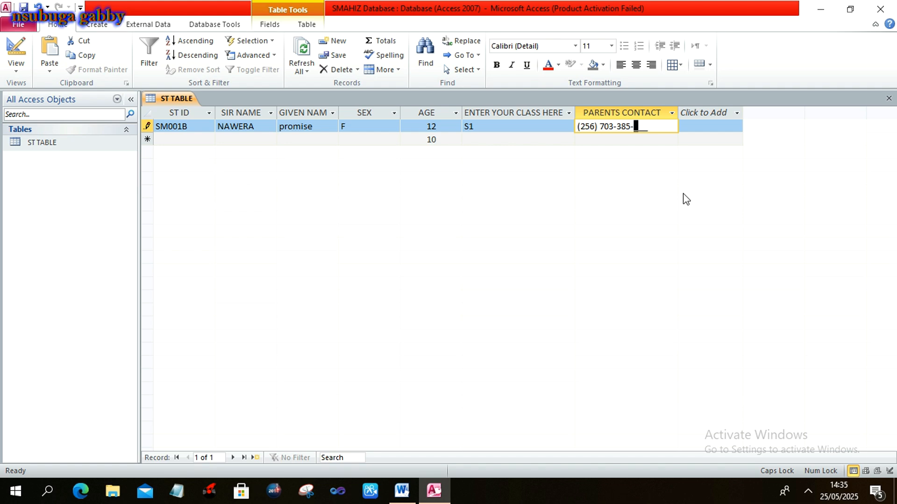
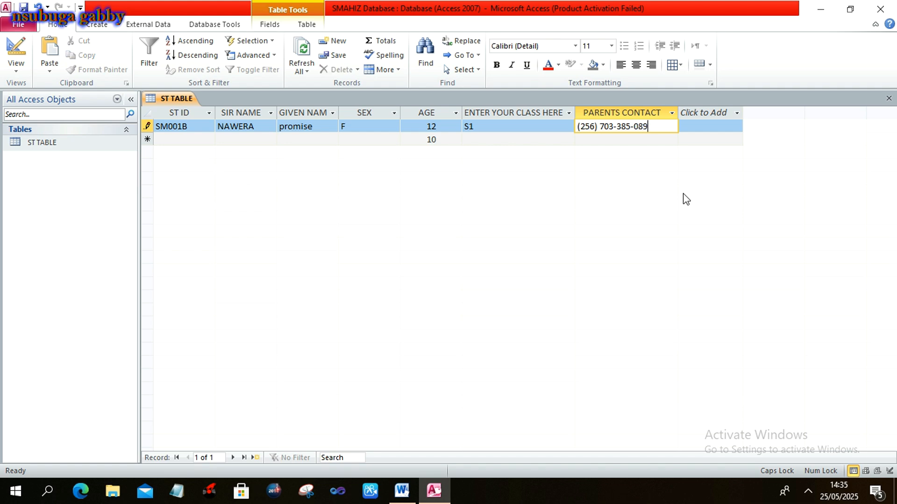
click(499, 141)
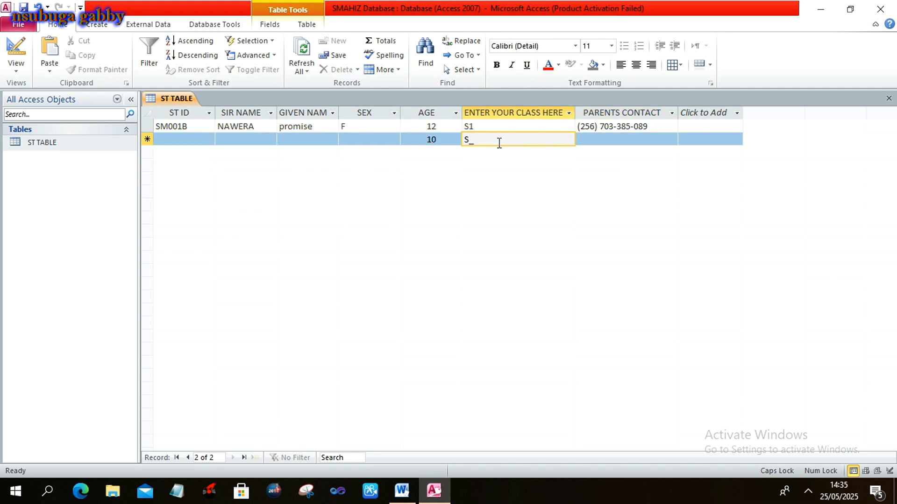
Highlight task 12's instructions and the form name ST ENTRY FORM in Word.
key(alt+Tab)
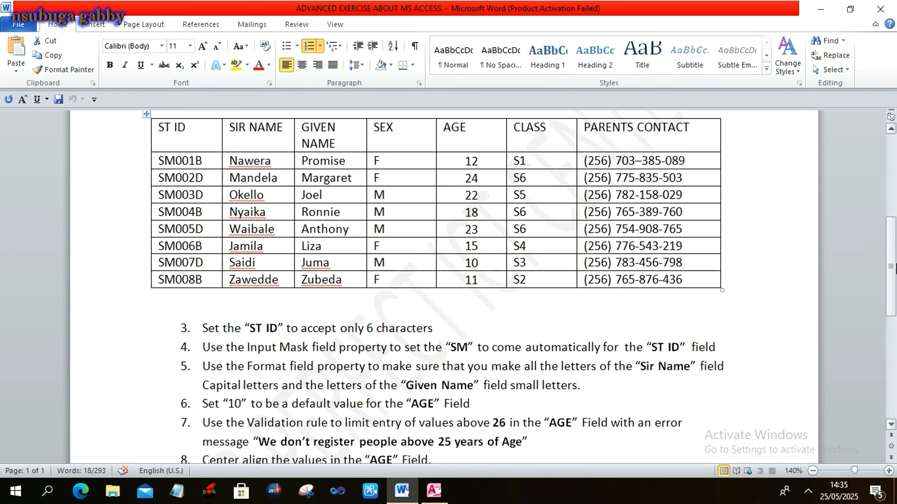
drag(892, 264, 894, 306)
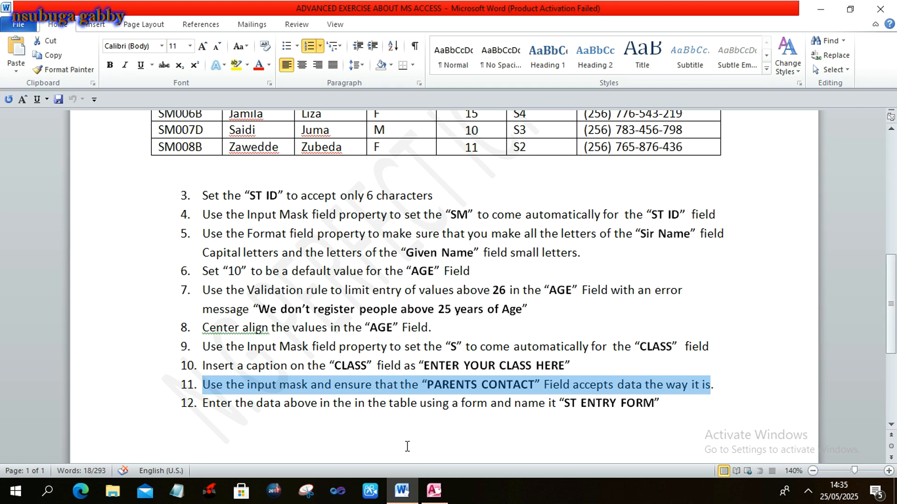
click(204, 405)
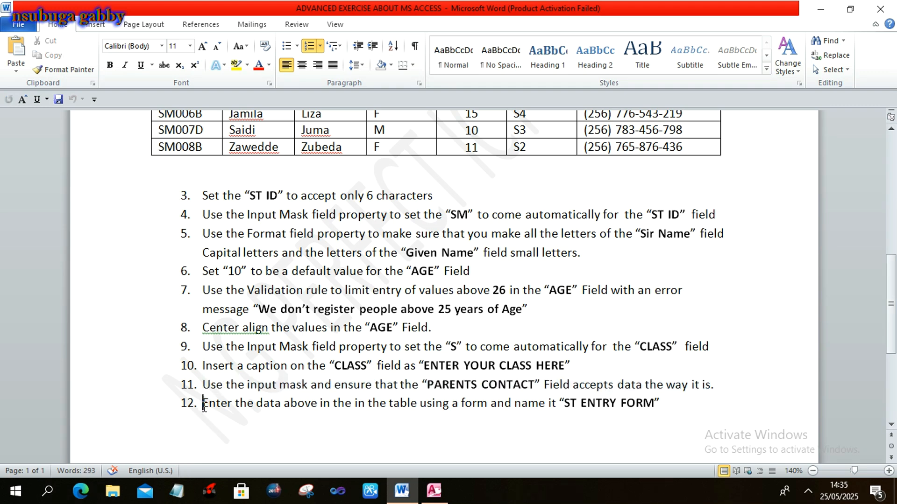
drag(204, 407, 663, 406)
click(664, 406)
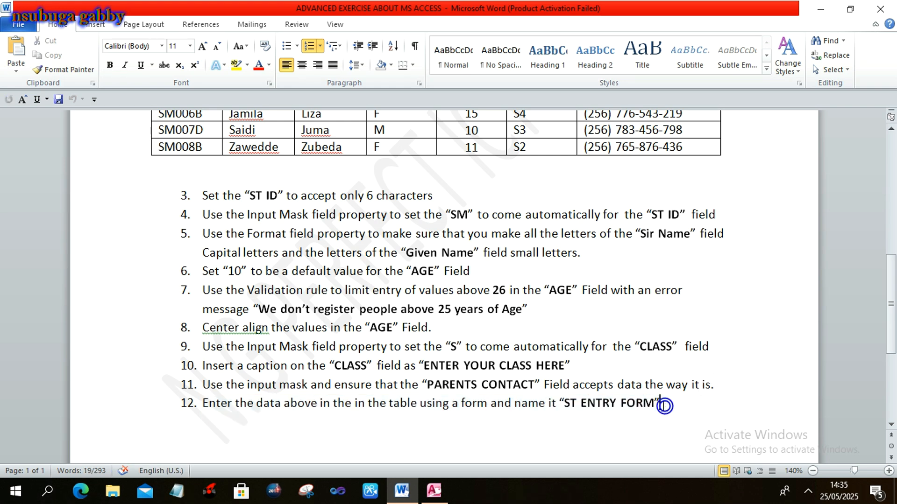
drag(564, 405, 645, 409)
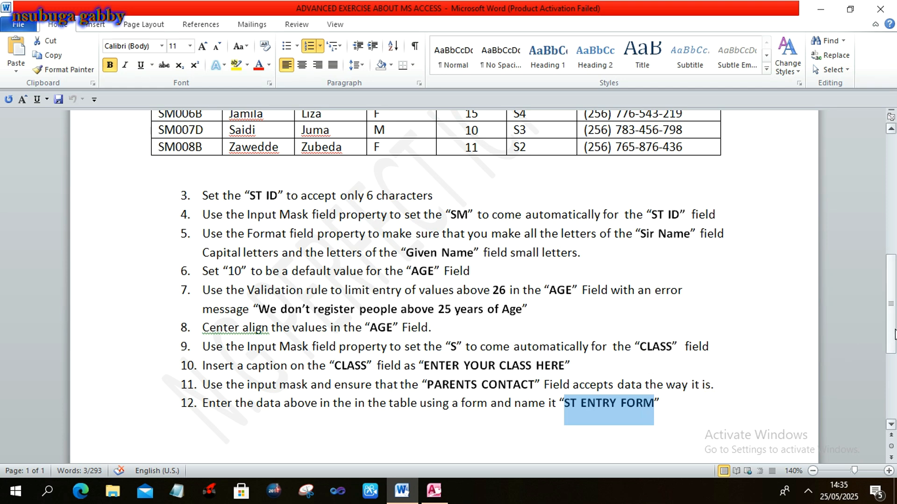
drag(894, 335, 894, 290)
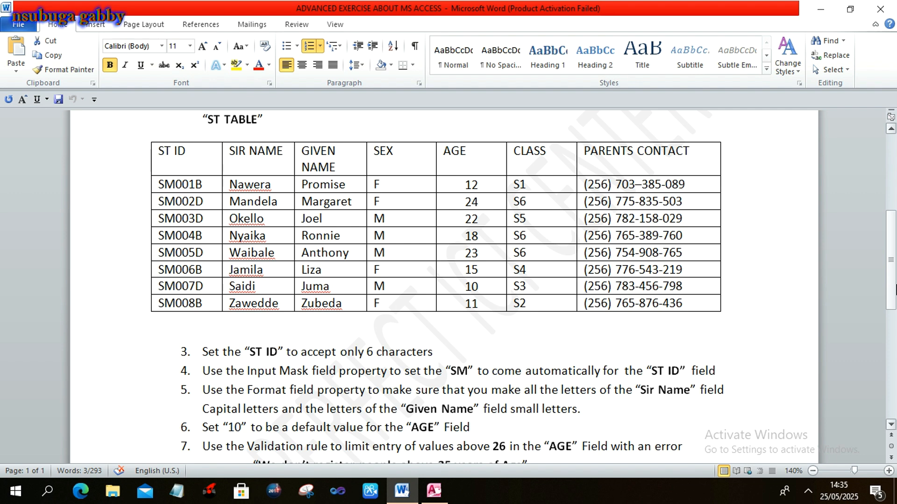
key(alt+Tab)
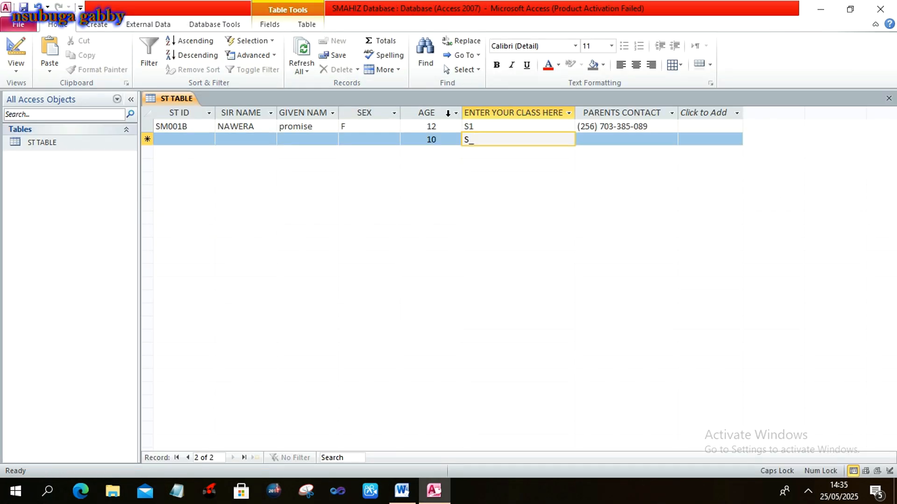
Select ST TABLE and launch the Form Wizard from the Create ribbon.
click(44, 146)
click(43, 146)
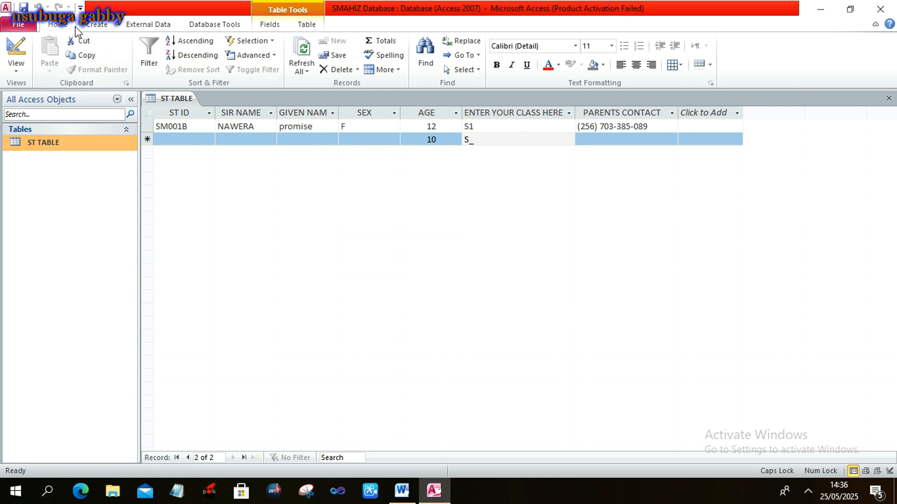
click(96, 25)
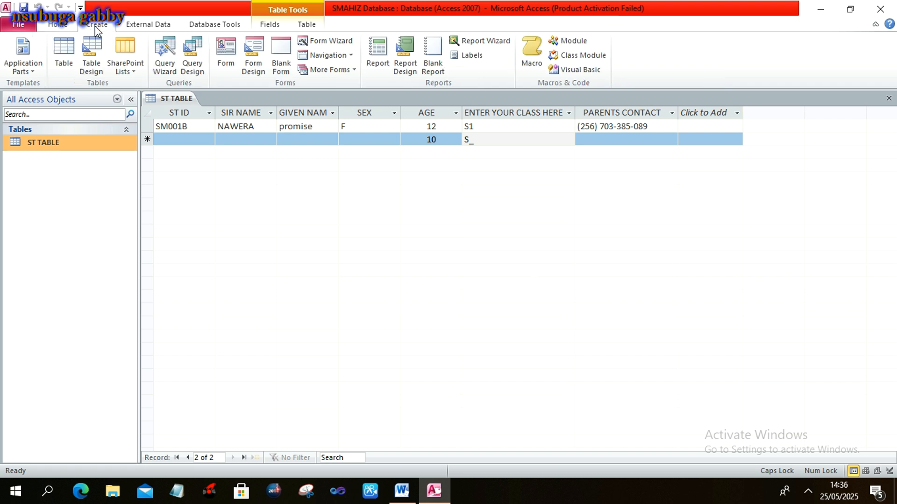
click(322, 43)
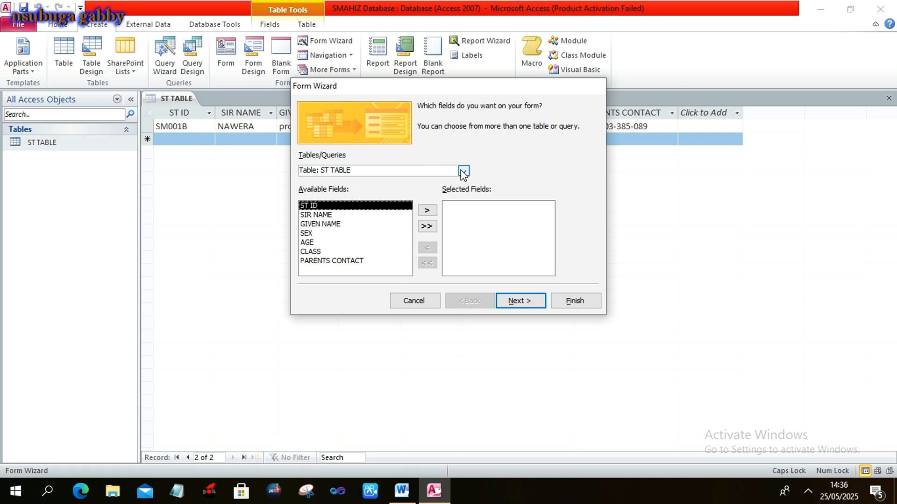
Add all ST TABLE fields, keep the Columnar layout, title it ST ENTRY FORM and finish.
click(426, 228)
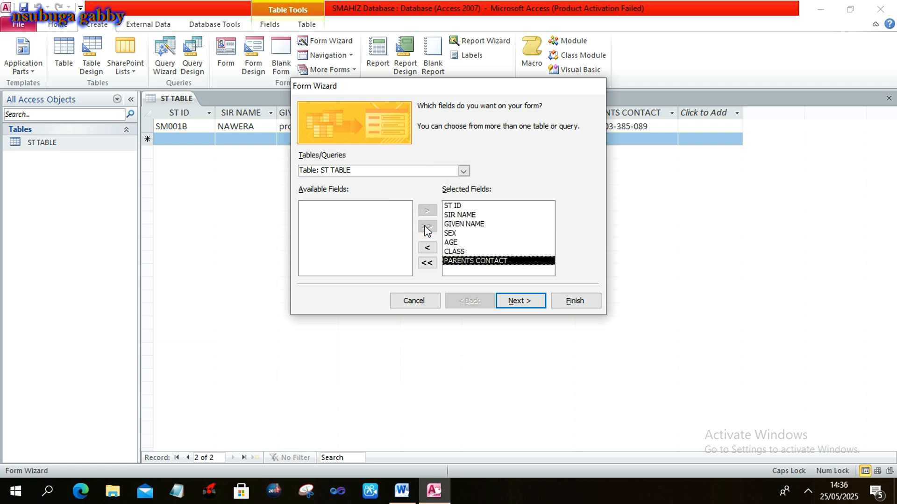
click(520, 301)
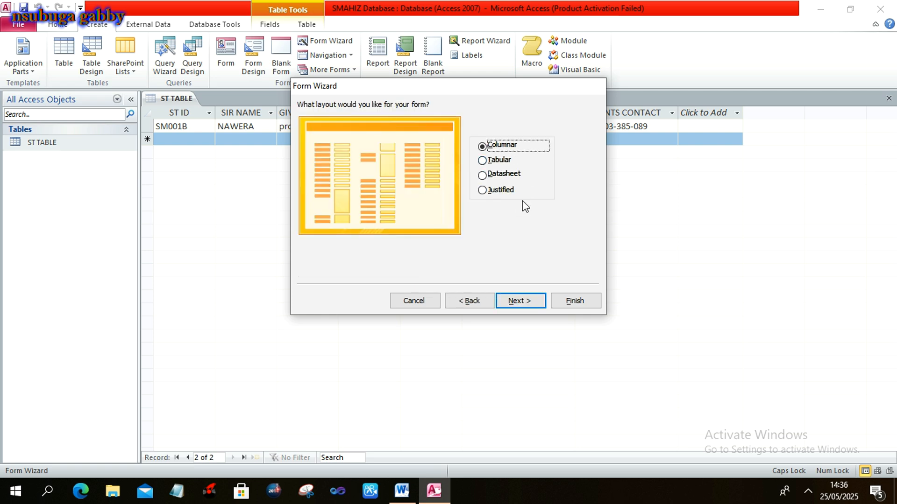
click(517, 302)
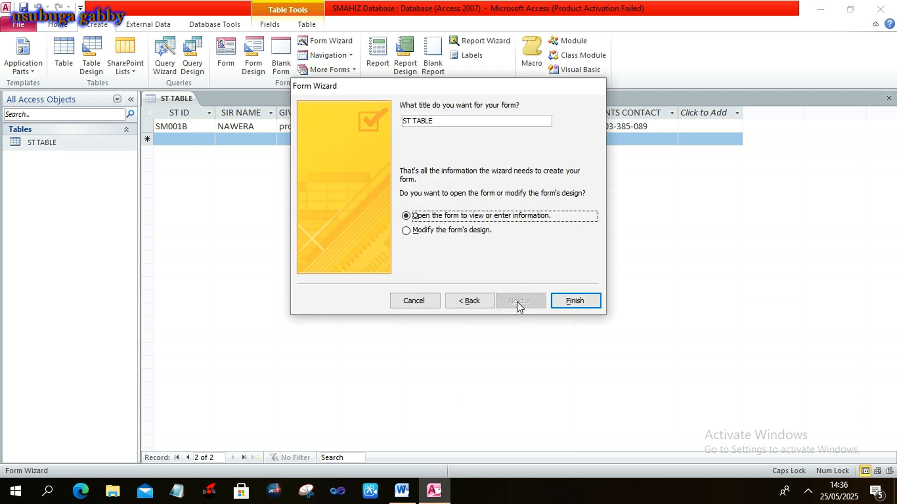
click(452, 120)
key(BackSpace)
key(BackSpace)
key(BackSpace)
key(BackSpace)
key(BackSpace)
key(BackSpace)
key(BackSpace)
key(BackSpace)
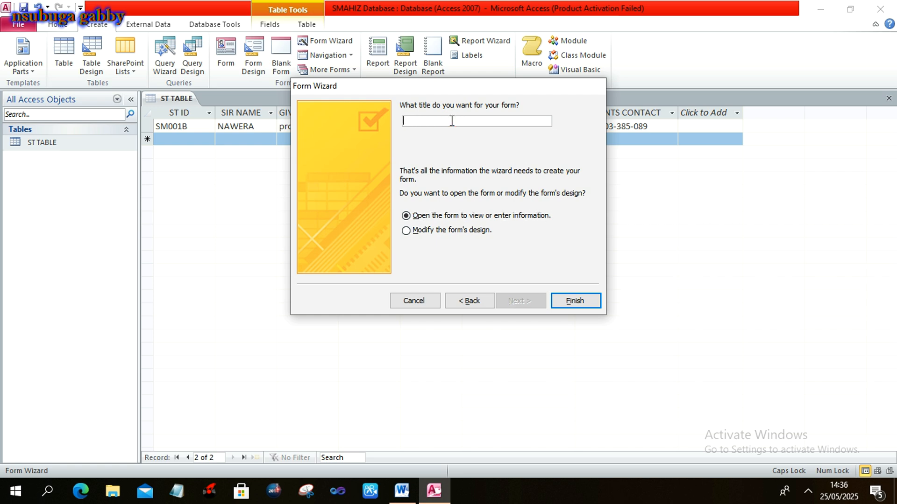
text(ST ENTRY FORM)
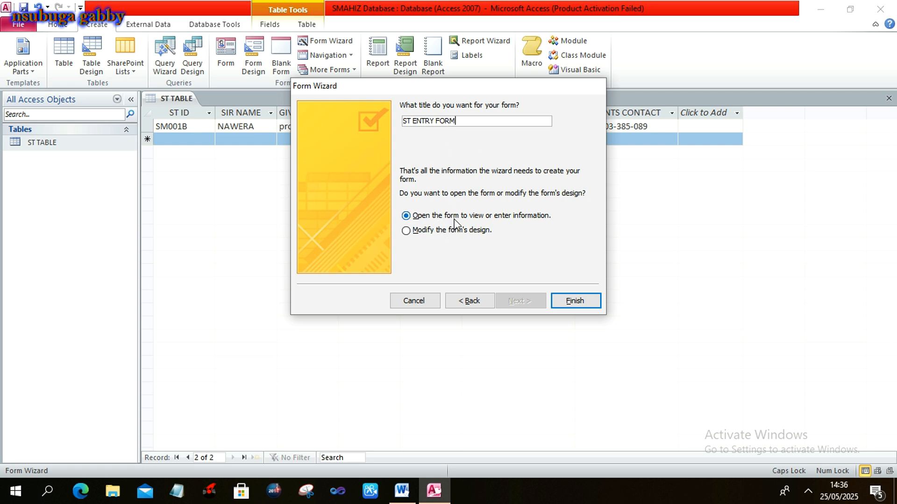
click(564, 301)
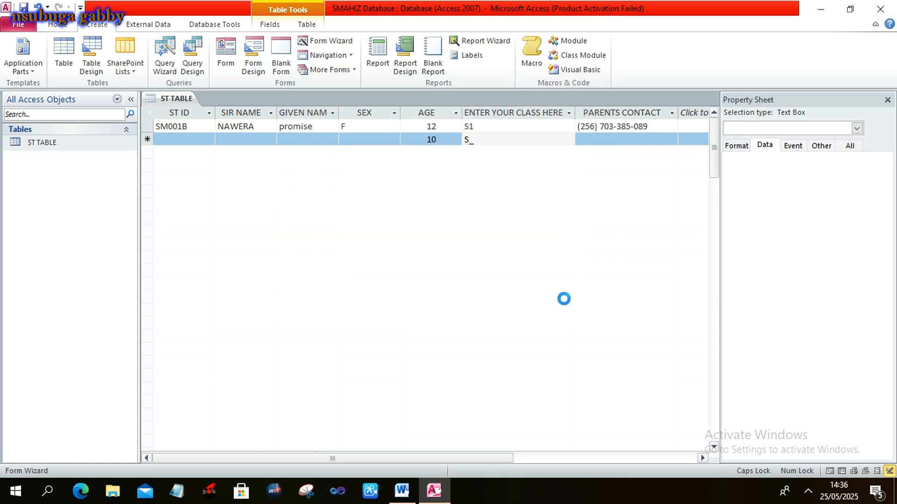
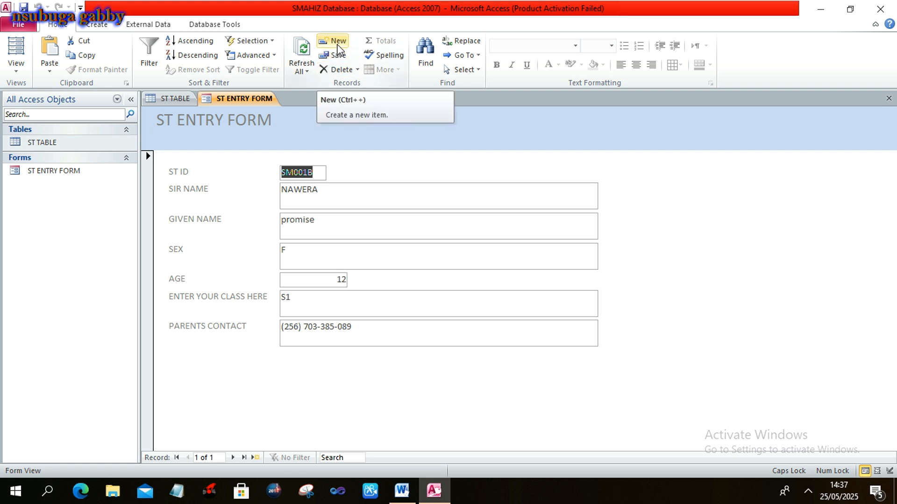
Start a new record and enter the second student's ID, surname and given name.
click(338, 42)
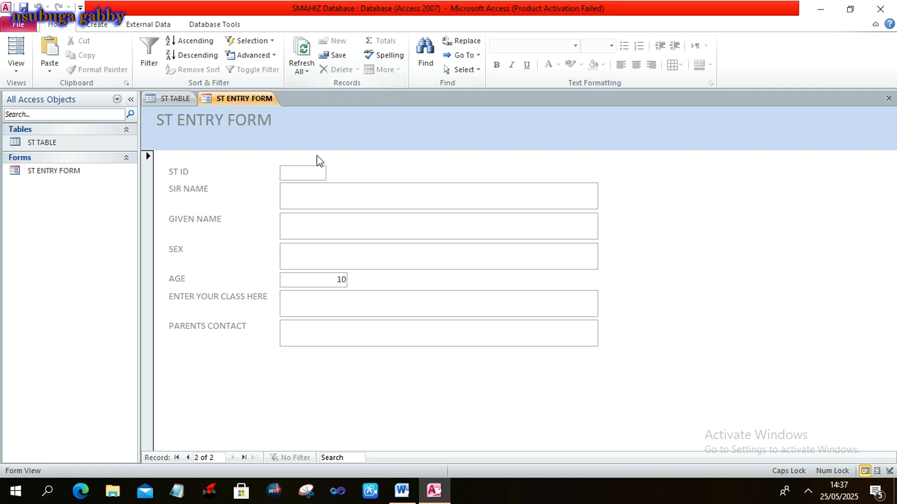
click(298, 177)
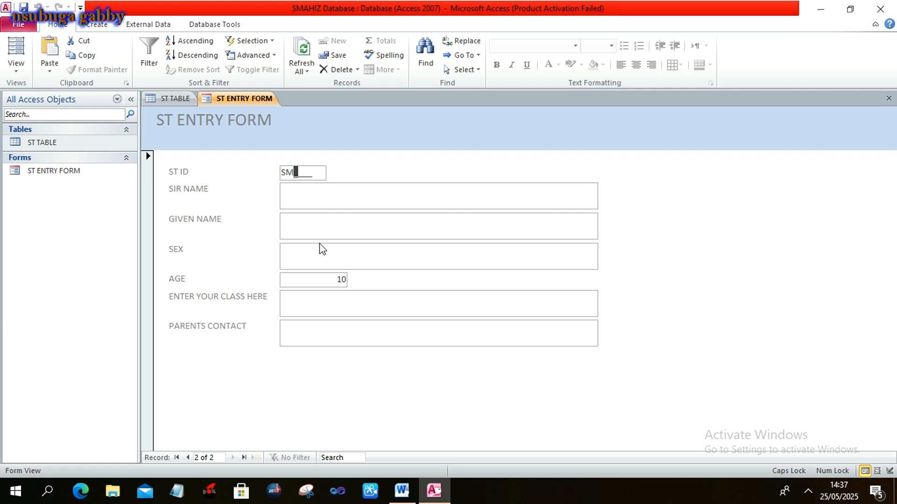
text(002D)
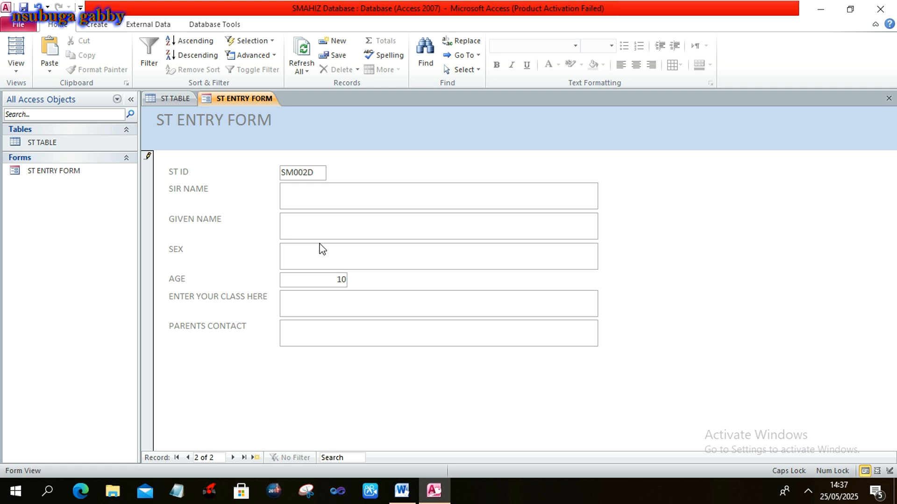
click(307, 200)
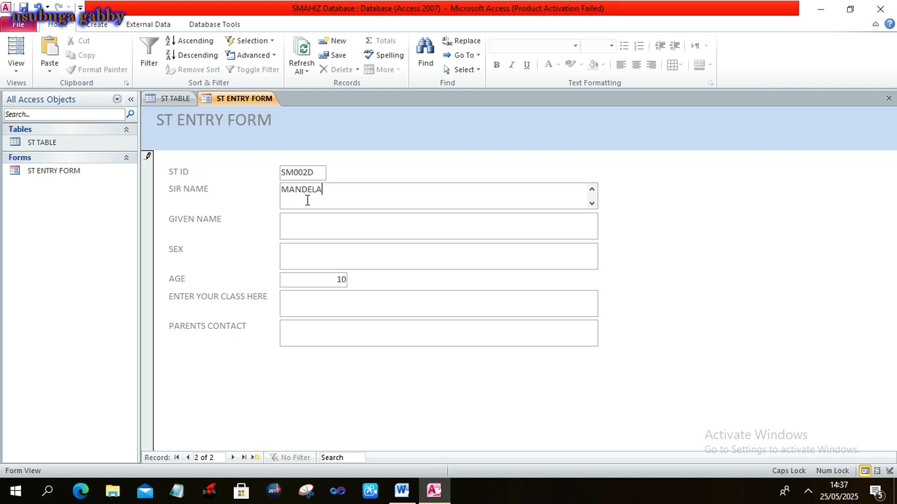
click(312, 229)
click(312, 229)
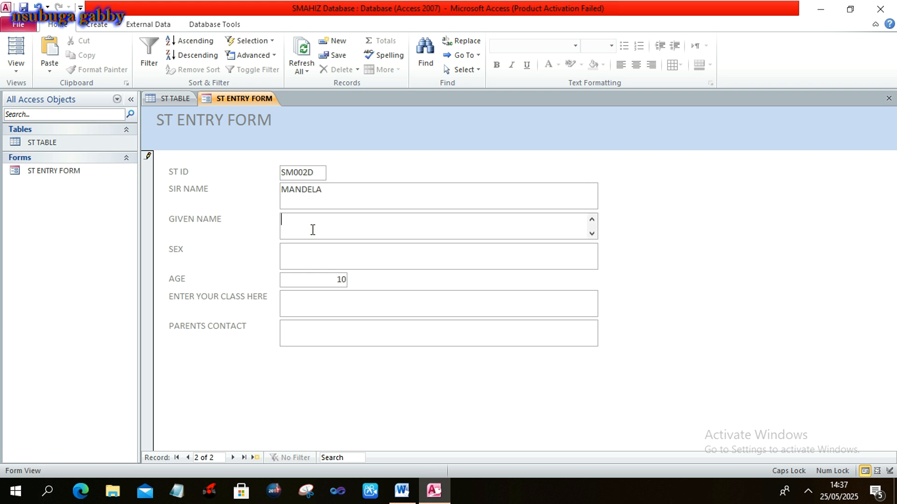
Fill in sex F, age 24, class S6 and the parent's contact number.
click(319, 263)
text(F)
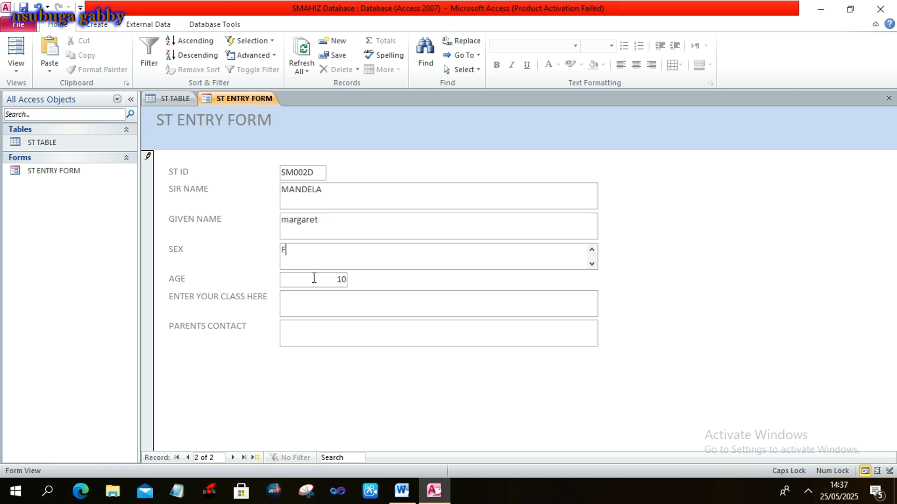
click(347, 279)
key(BackSpace)
key(BackSpace)
text(24)
click(347, 305)
text(S)
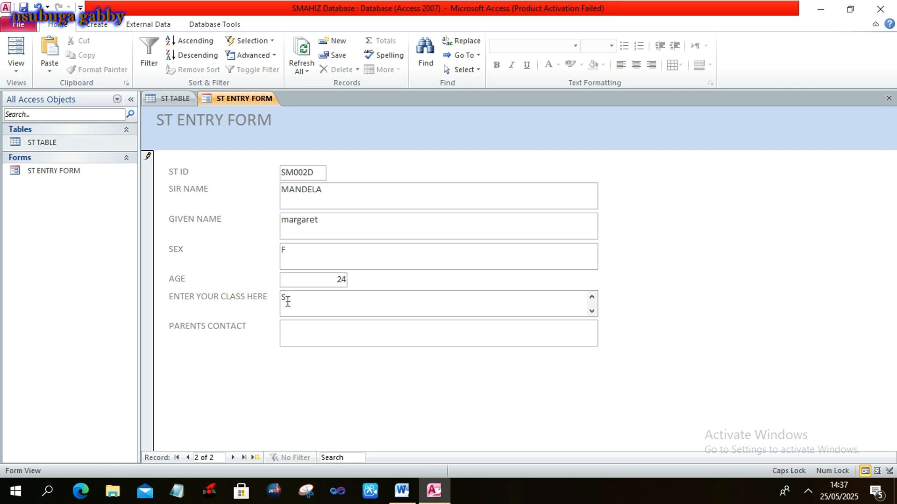
drag(286, 300, 290, 302)
text(6)
click(295, 331)
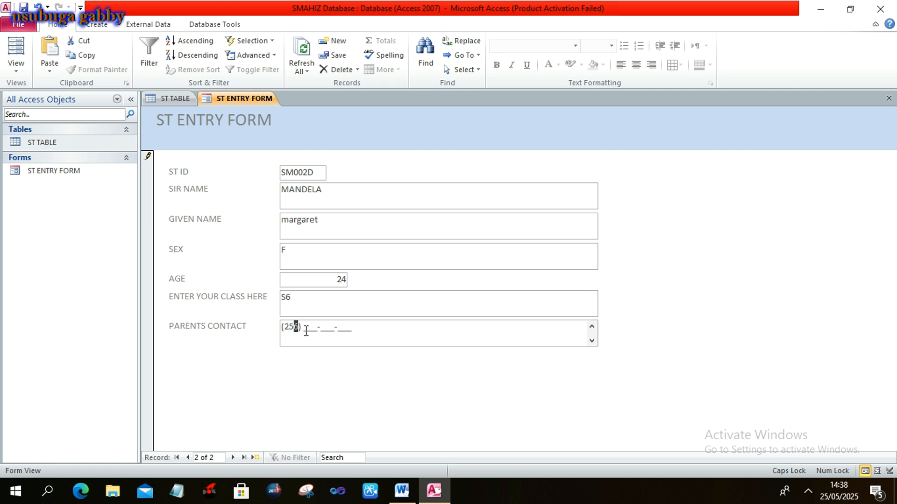
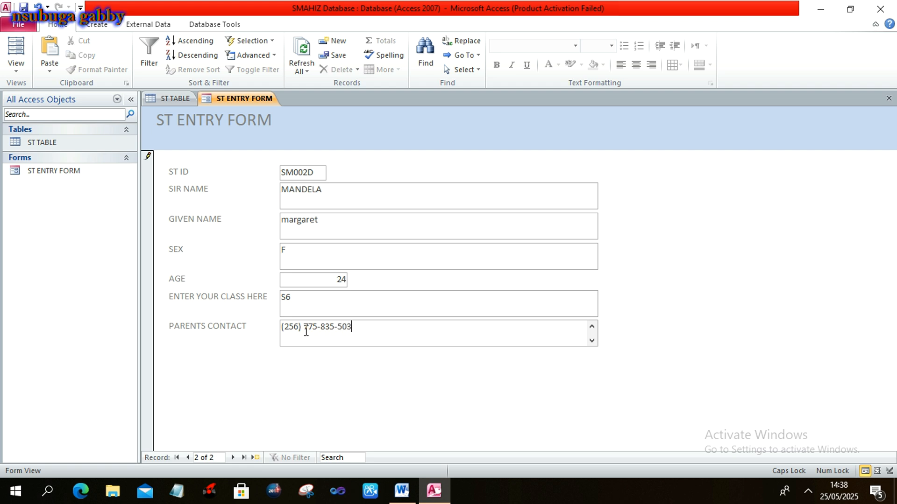
Change the age to 50 to trigger the over-25 validation warning.
click(345, 280)
key(BackSpace)
text(50)
click(379, 298)
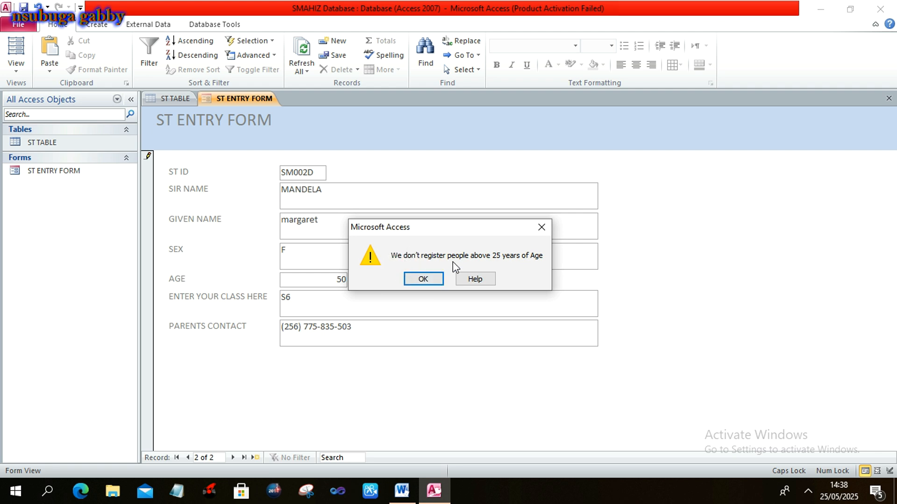
Dismiss the warning, restore age 24, save the record and start a new one.
click(428, 279)
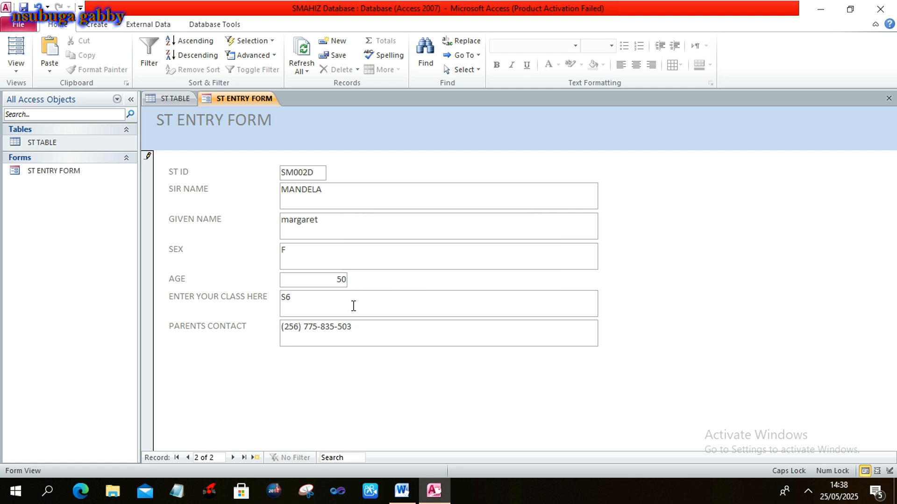
key(BackSpace)
key(BackSpace)
text(24)
click(366, 308)
click(339, 56)
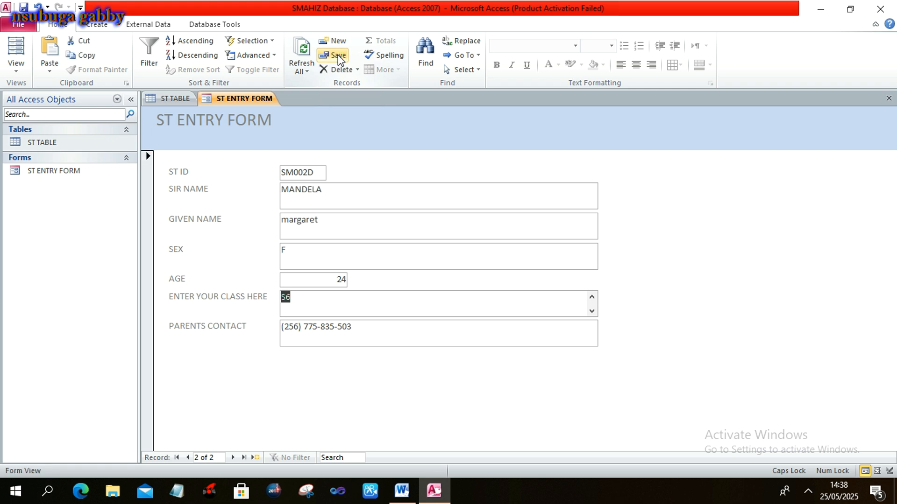
click(339, 43)
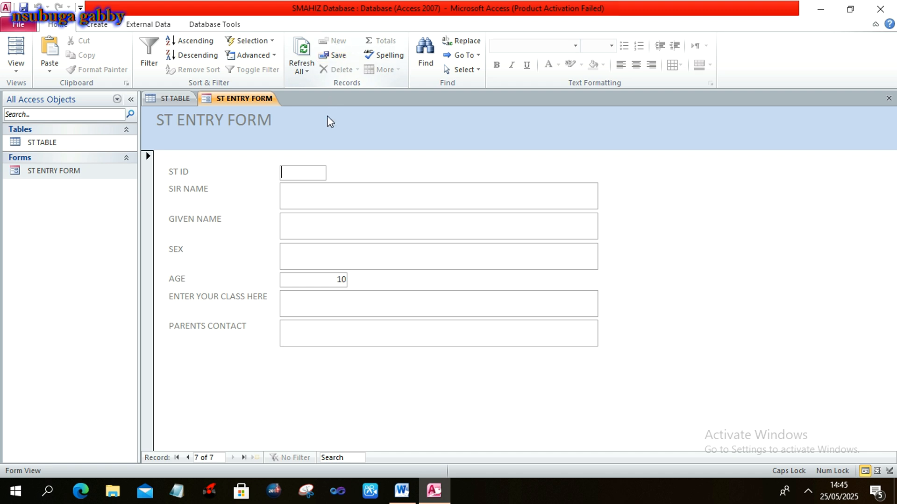
Enter the seventh student's ID, surname, given name and sex M.
text(SM_)
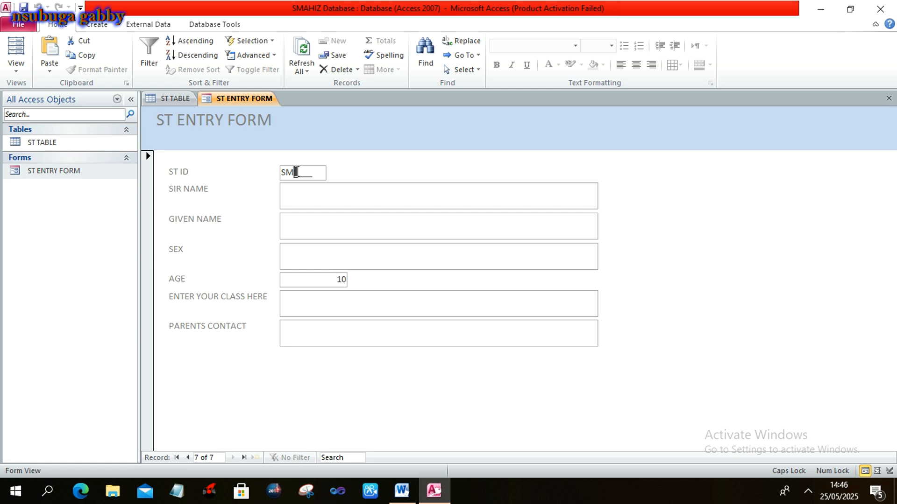
text(007D)
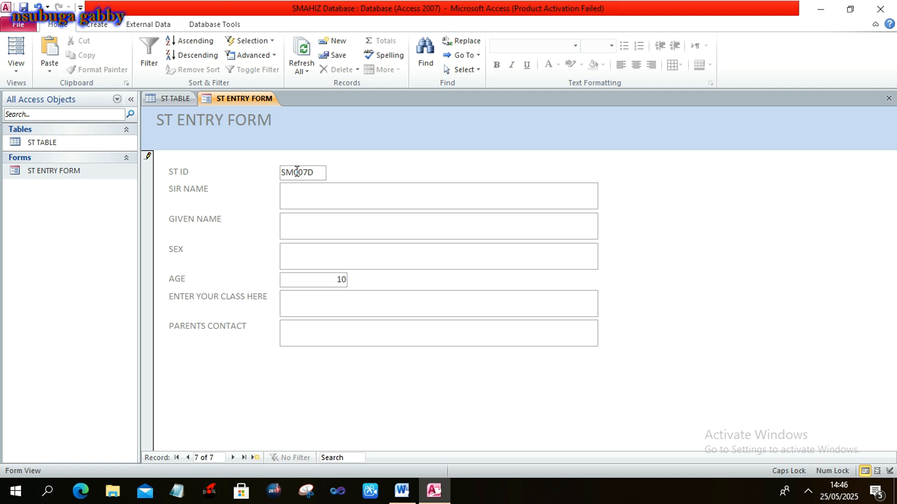
click(302, 195)
click(296, 227)
click(306, 256)
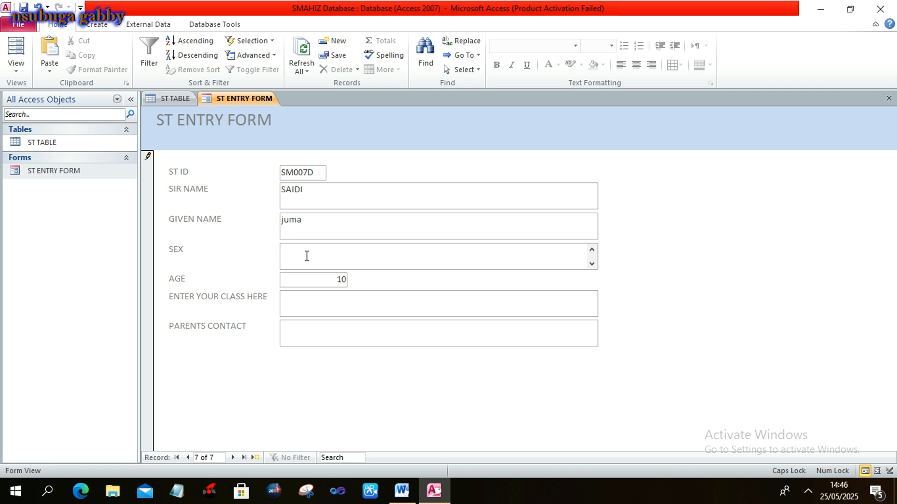
text(M)
Add class S3 and the parent's contact number, then save the record.
click(335, 303)
text(S3)
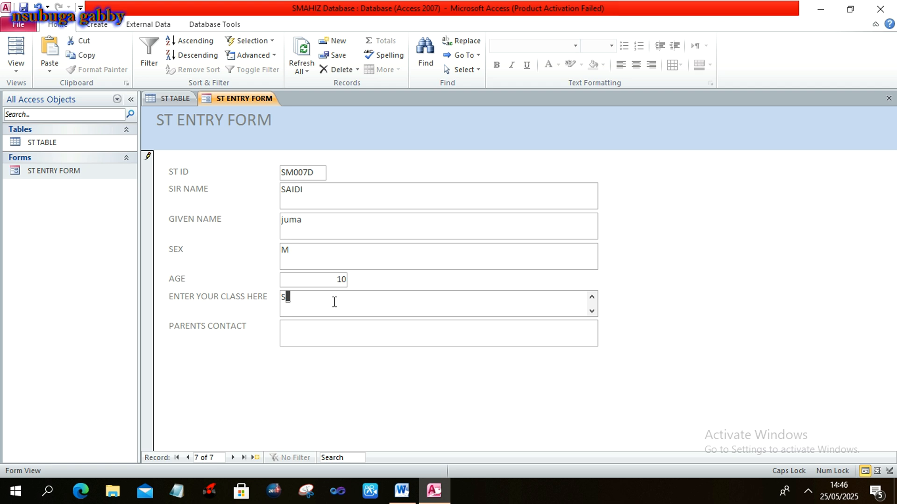
click(316, 333)
click(305, 329)
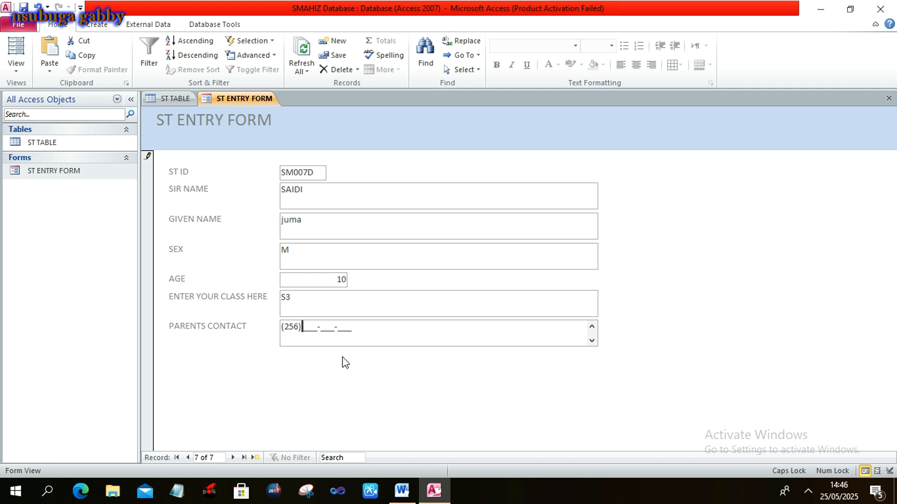
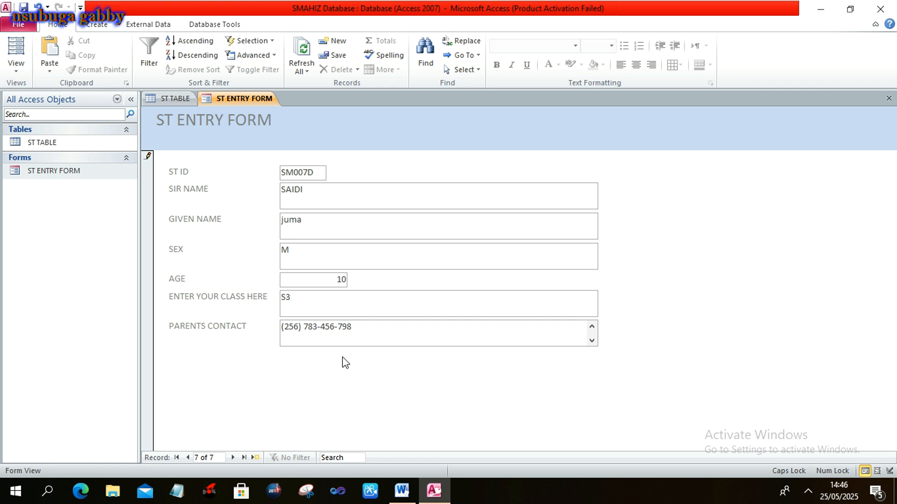
click(336, 57)
Open the eighth record, enter its ID, check Word, and type the student's names.
click(334, 42)
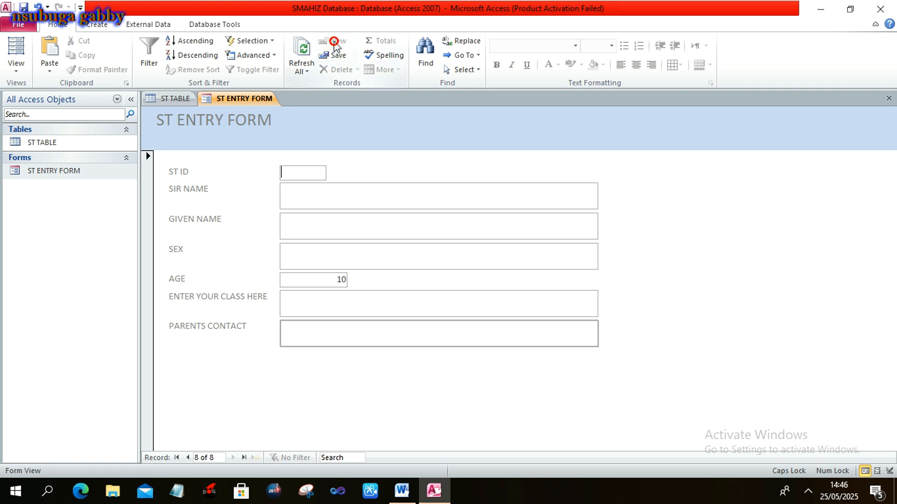
text(SM)
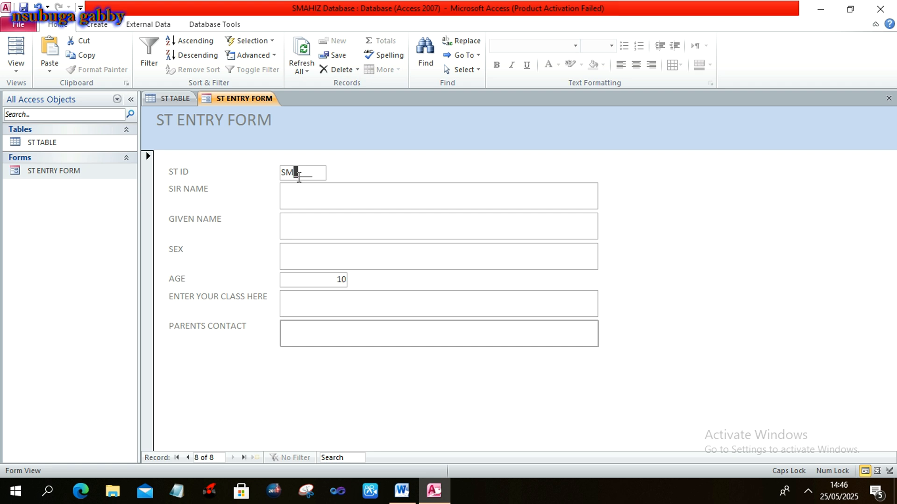
text(09)
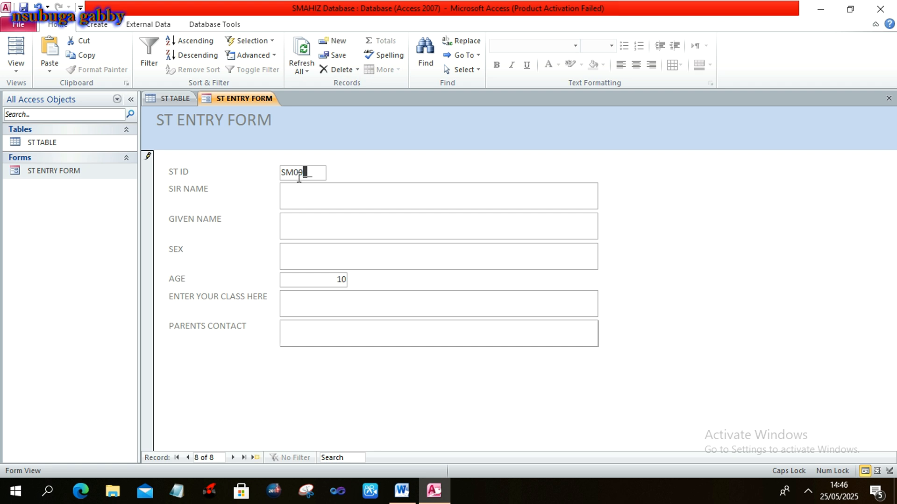
text(8B)
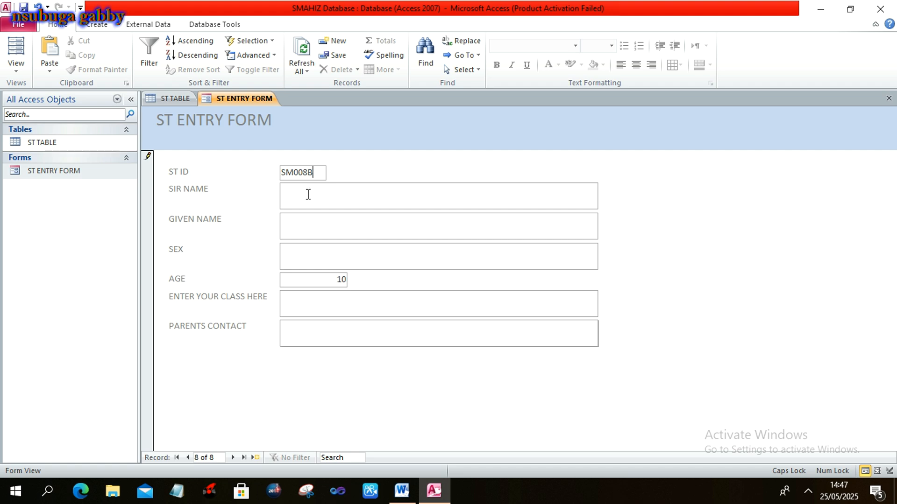
key(alt+Tab)
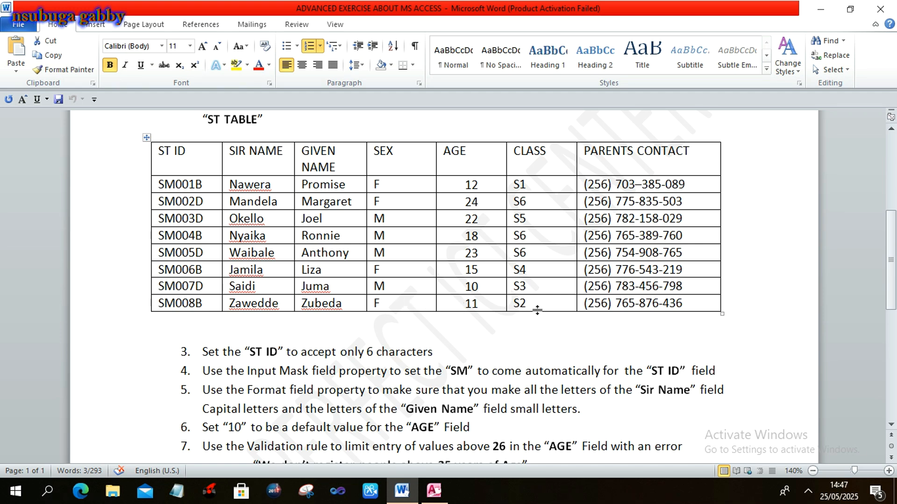
key(alt+Tab)
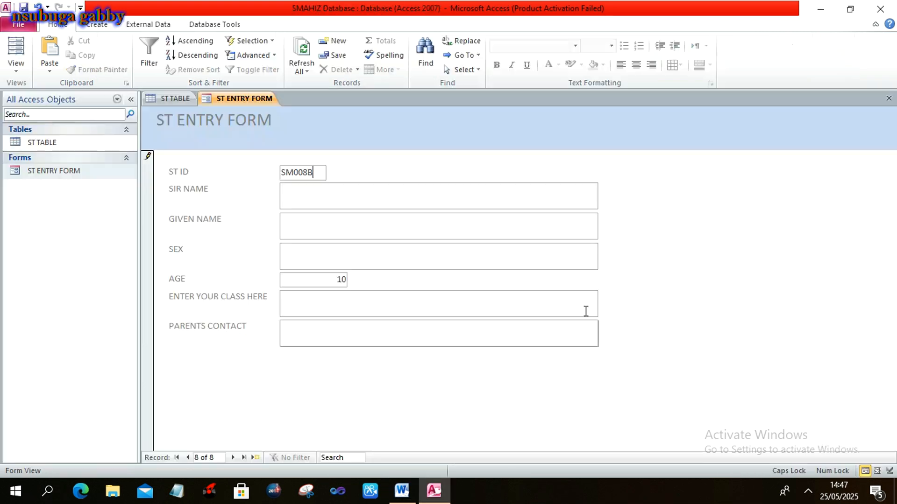
click(476, 199)
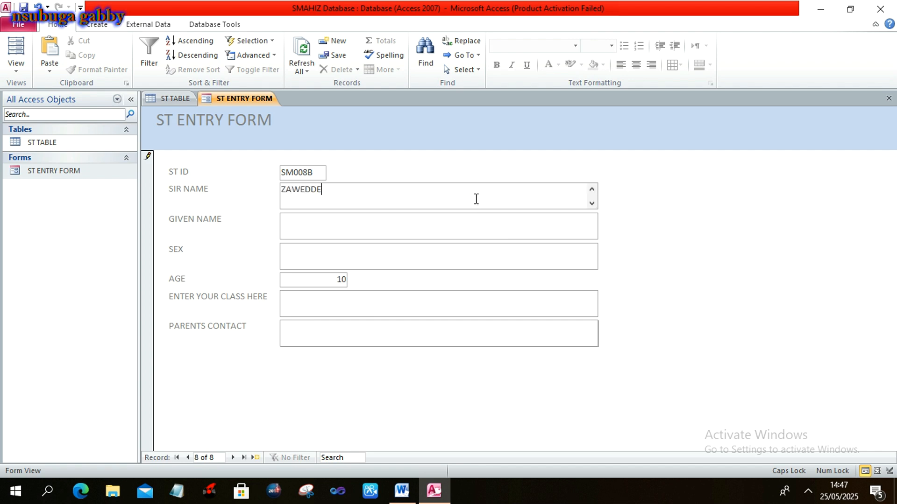
click(419, 233)
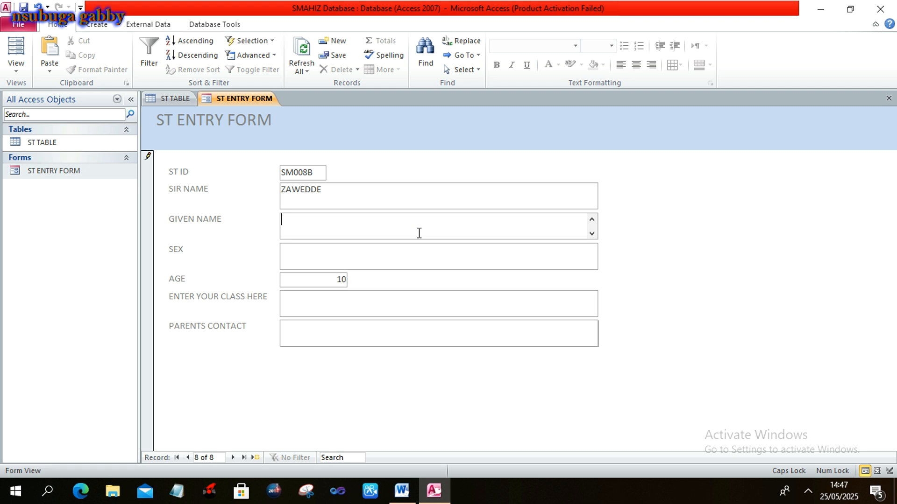
Fill in sex, age, class S2 and the parent's contact, then save the record.
click(350, 267)
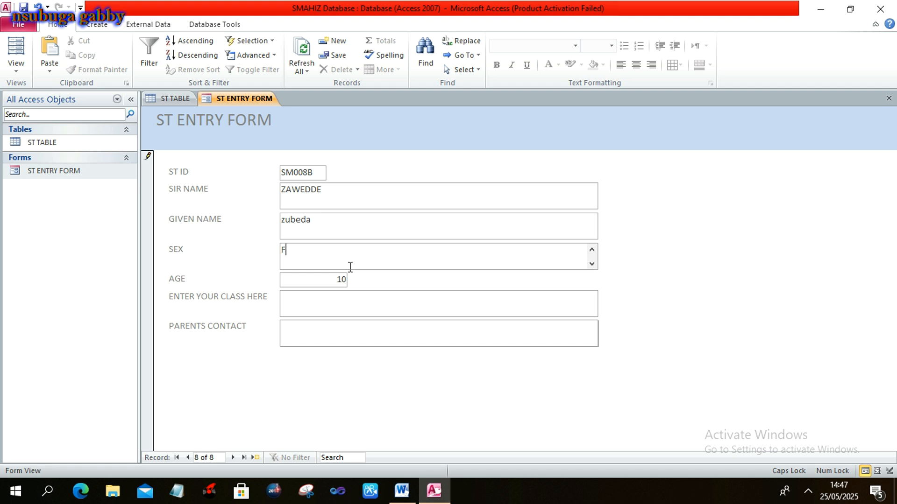
click(343, 279)
key(BackSpace)
key(BackSpace)
click(327, 306)
text(S_)
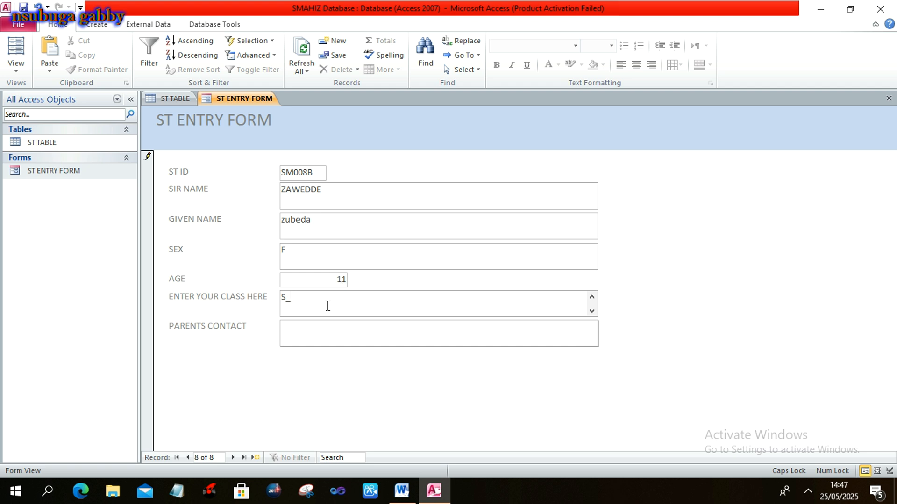
key(shift+Left)
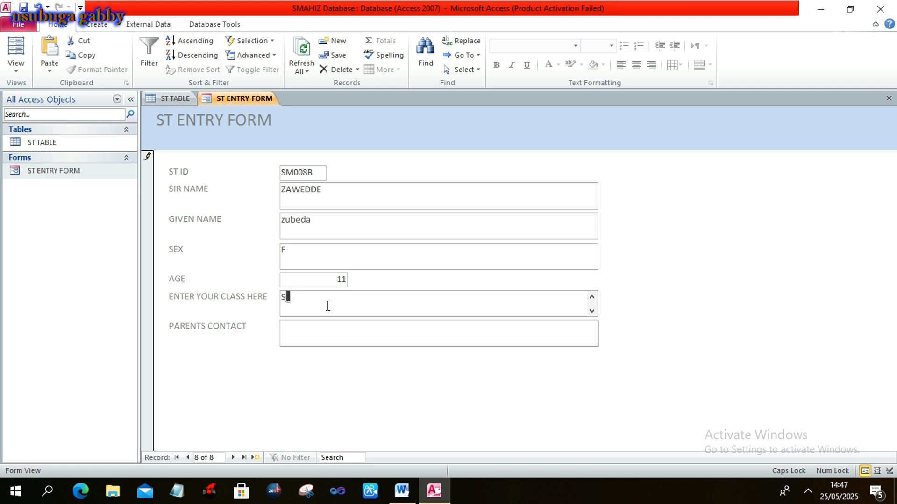
text(2)
click(313, 337)
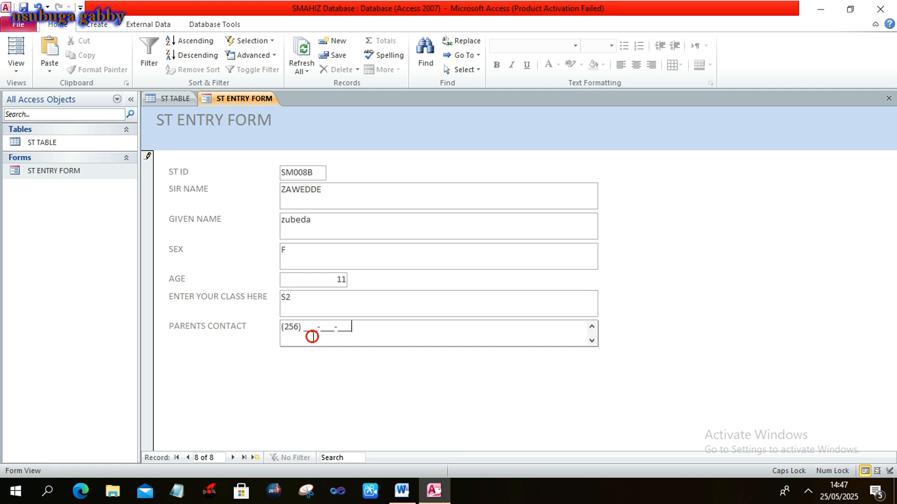
click(304, 327)
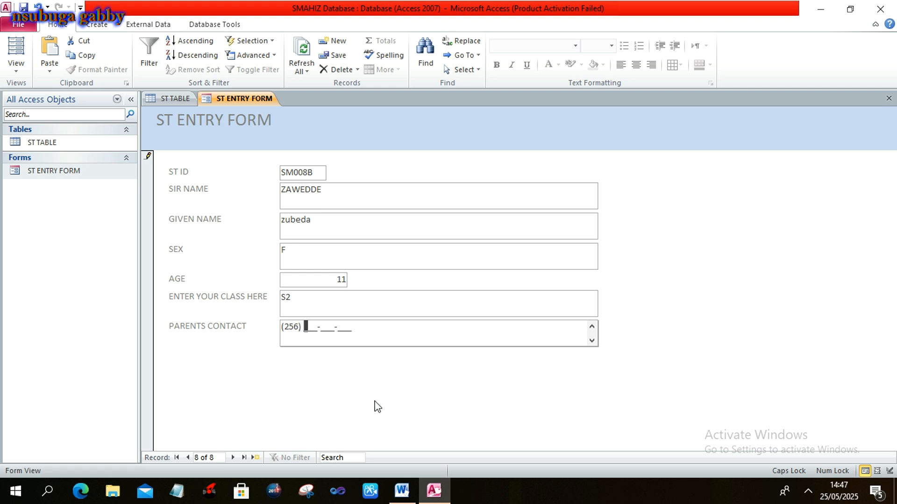
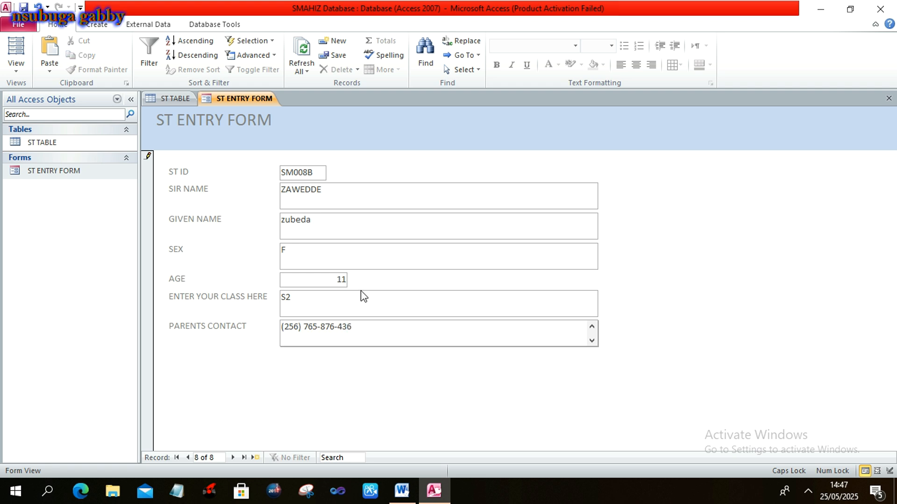
click(338, 55)
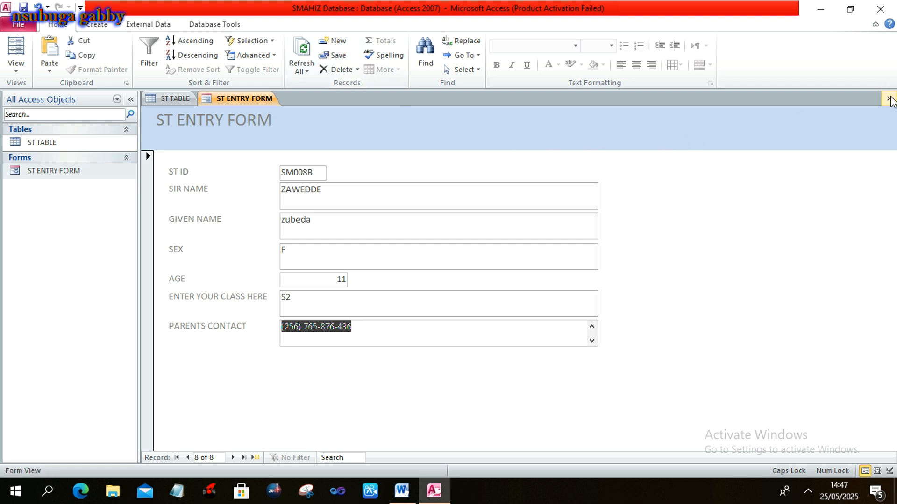
Close the entry form and table, then reopen ST TABLE showing all eight records.
click(888, 99)
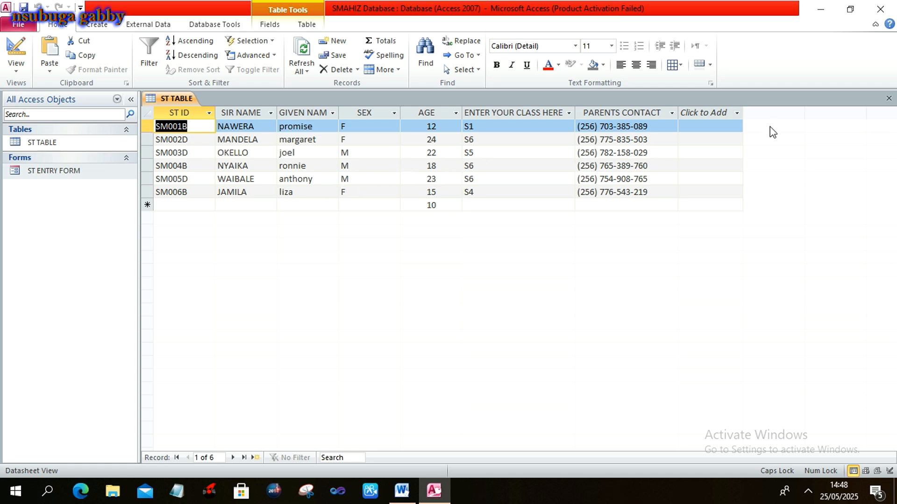
click(889, 99)
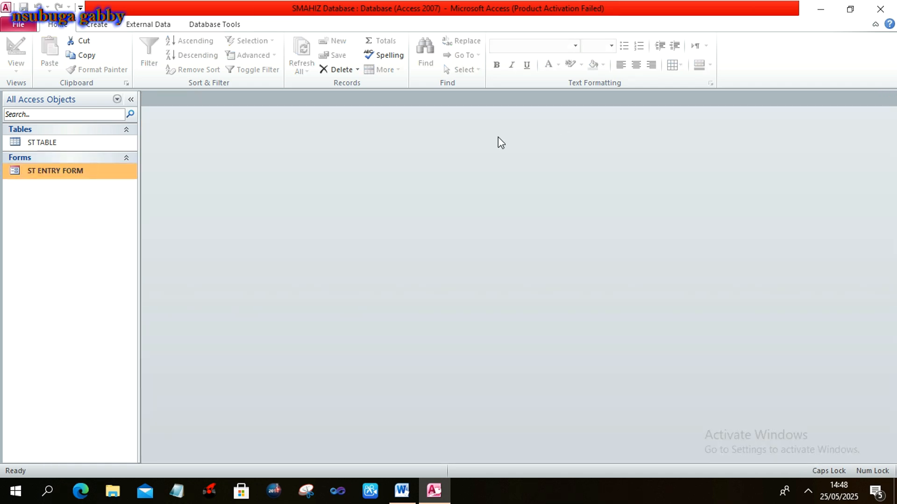
double_click(111, 141)
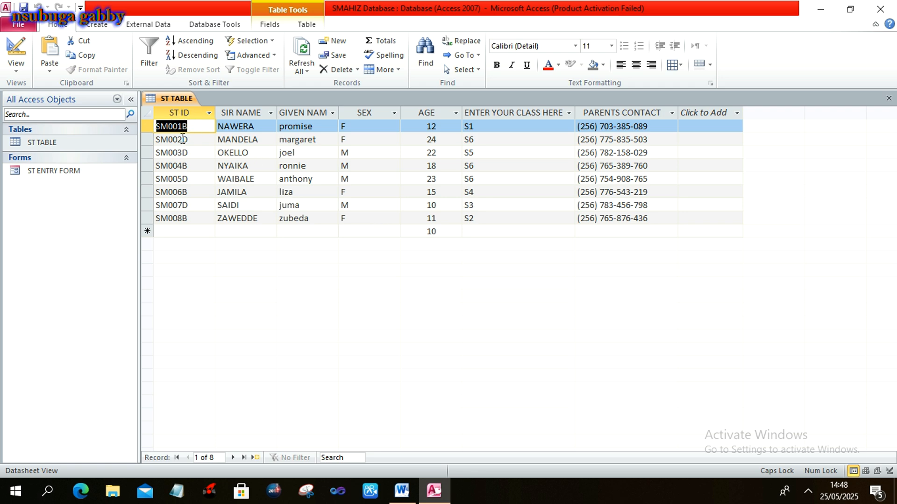
Start a new row in ST TABLE and try the ST ID input mask.
click(184, 232)
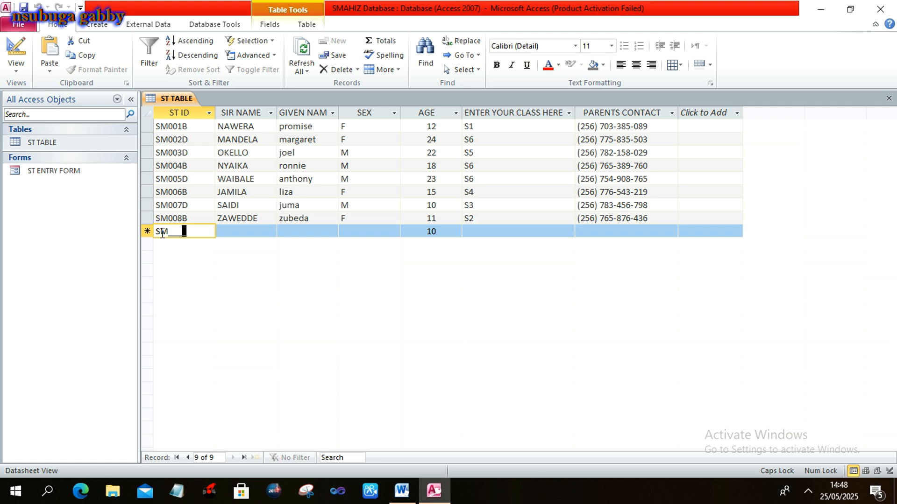
click(173, 234)
click(183, 234)
click(234, 234)
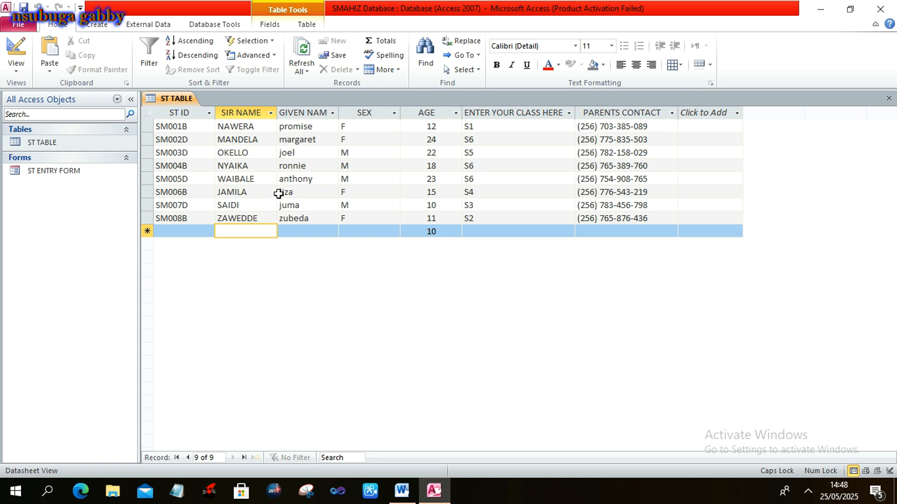
click(299, 177)
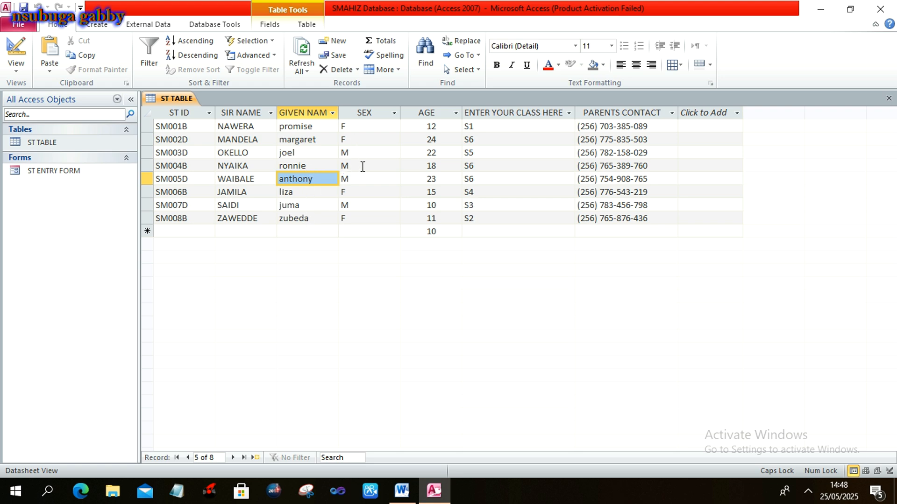
Type S in the class field and step through the parents contact mask.
click(431, 232)
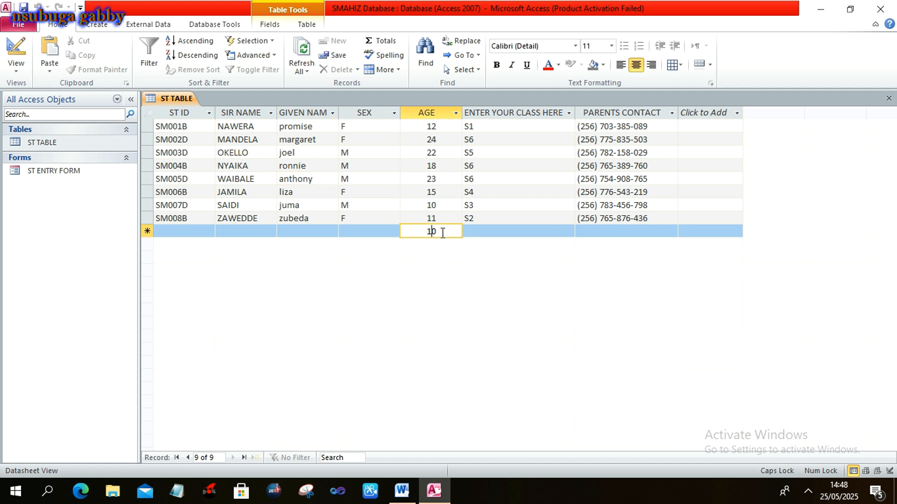
click(466, 232)
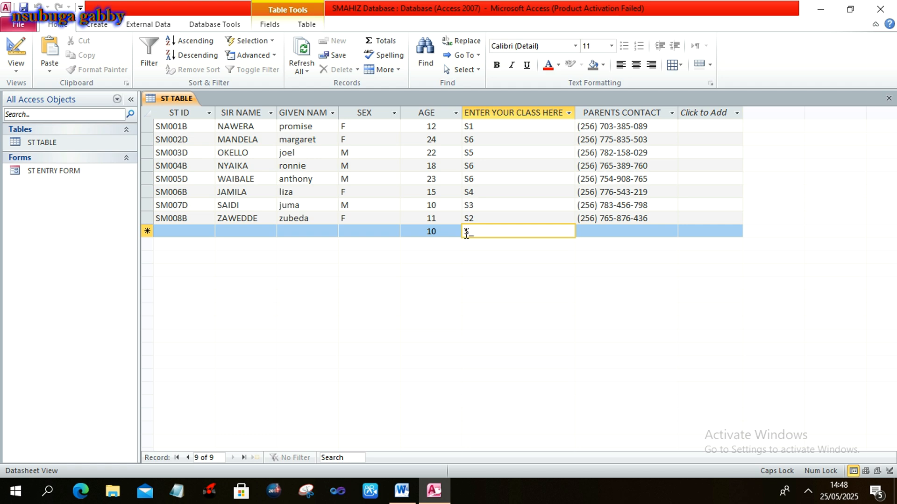
text(S)
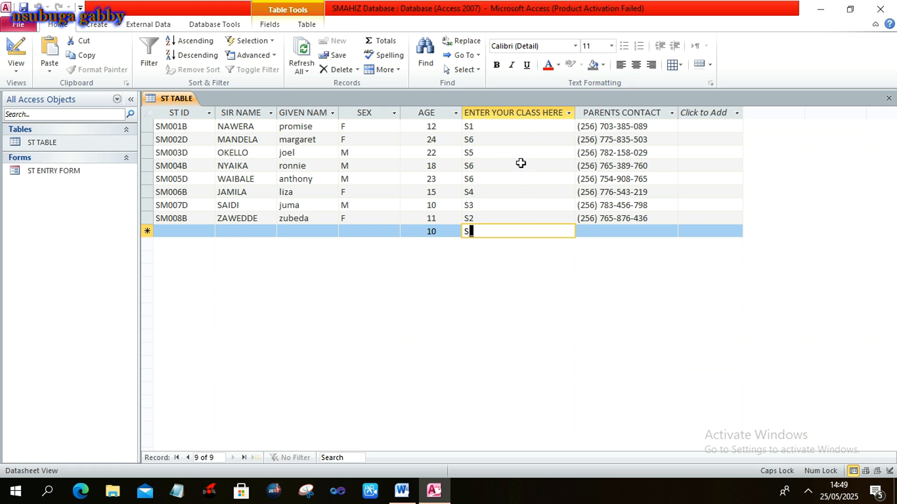
click(592, 231)
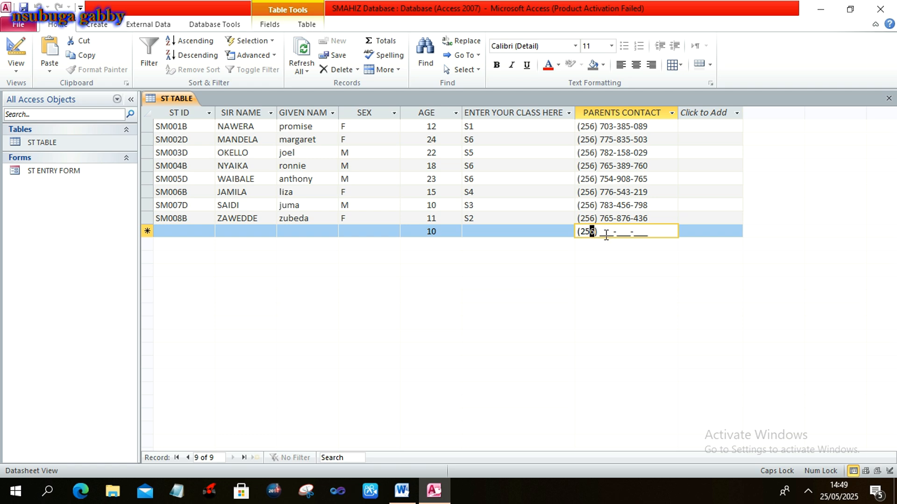
click(606, 234)
click(621, 233)
click(645, 233)
click(539, 232)
text(S)
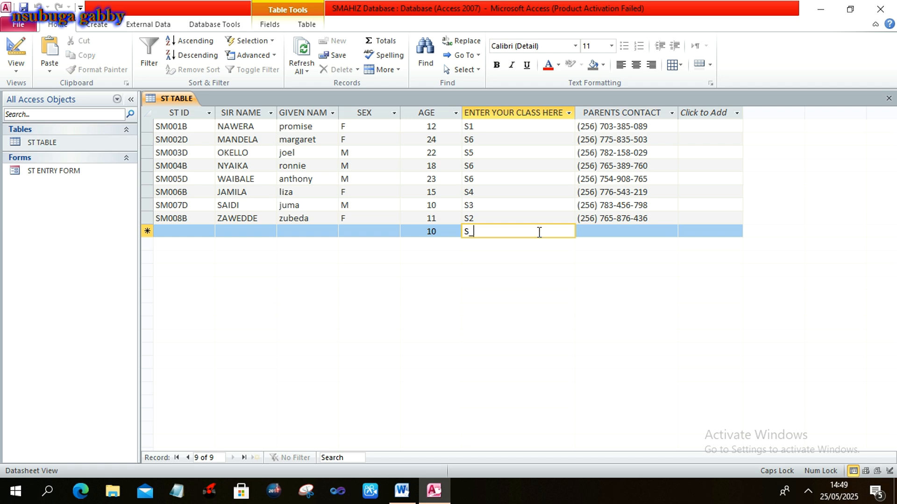